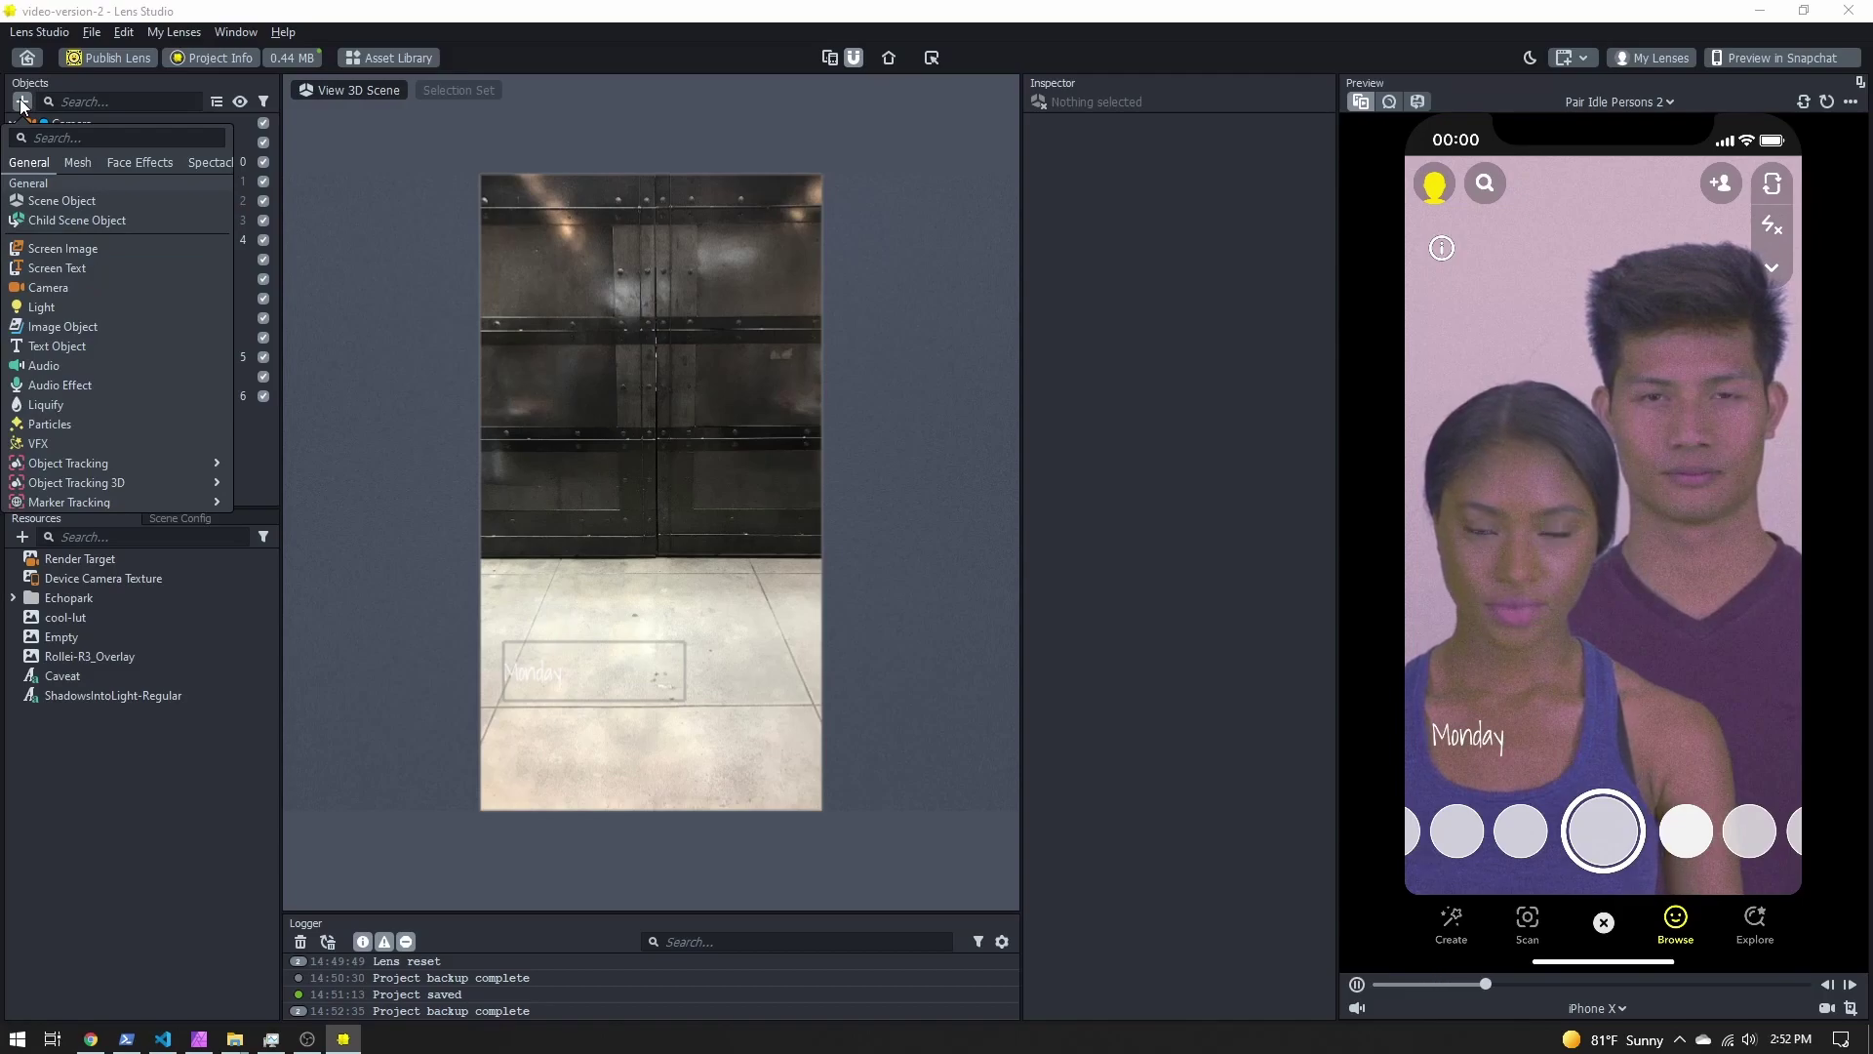
Add a Behavior helper script triggered by a Tap touch event, with response type Set Enabled.
{"action": "scroll", "coordinate": [108, 305], "scroll_direction": "down", "scroll_amount": 3}
{"action": "mouse_move", "coordinate": [173, 336]}
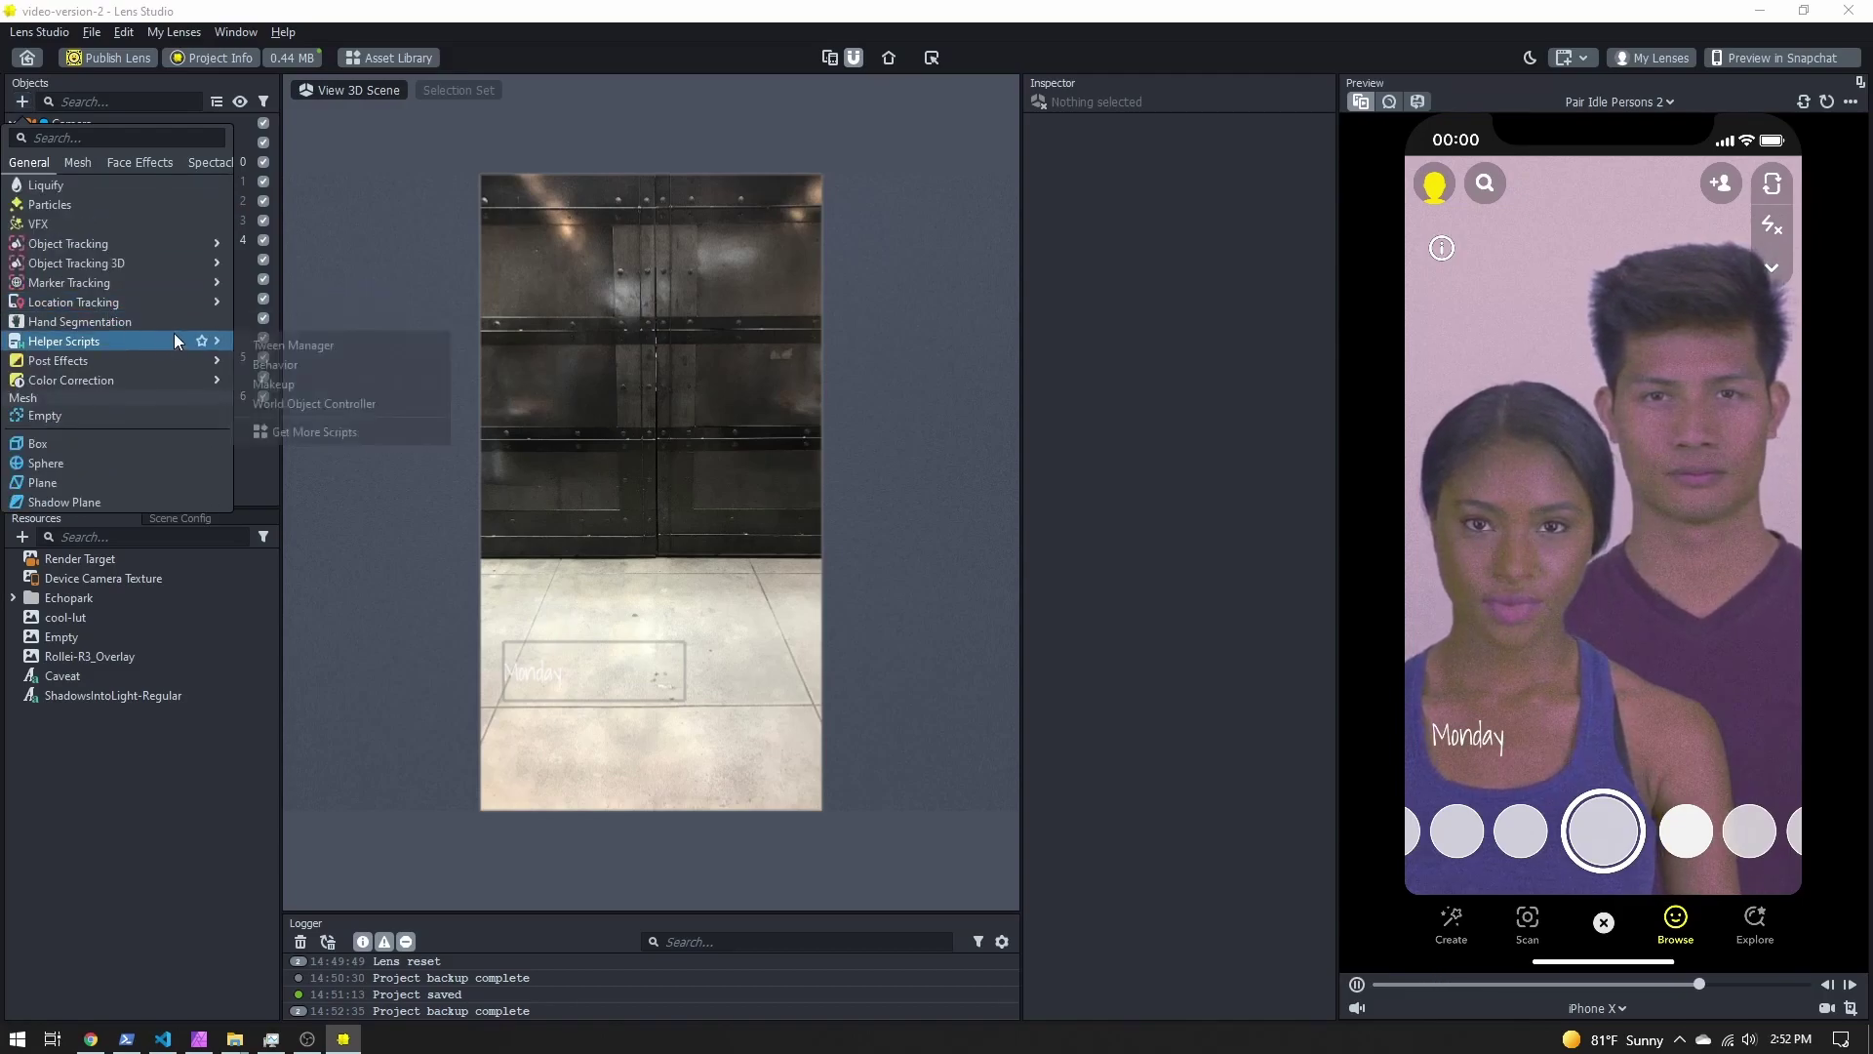
{"action": "left_click", "coordinate": [283, 366]}
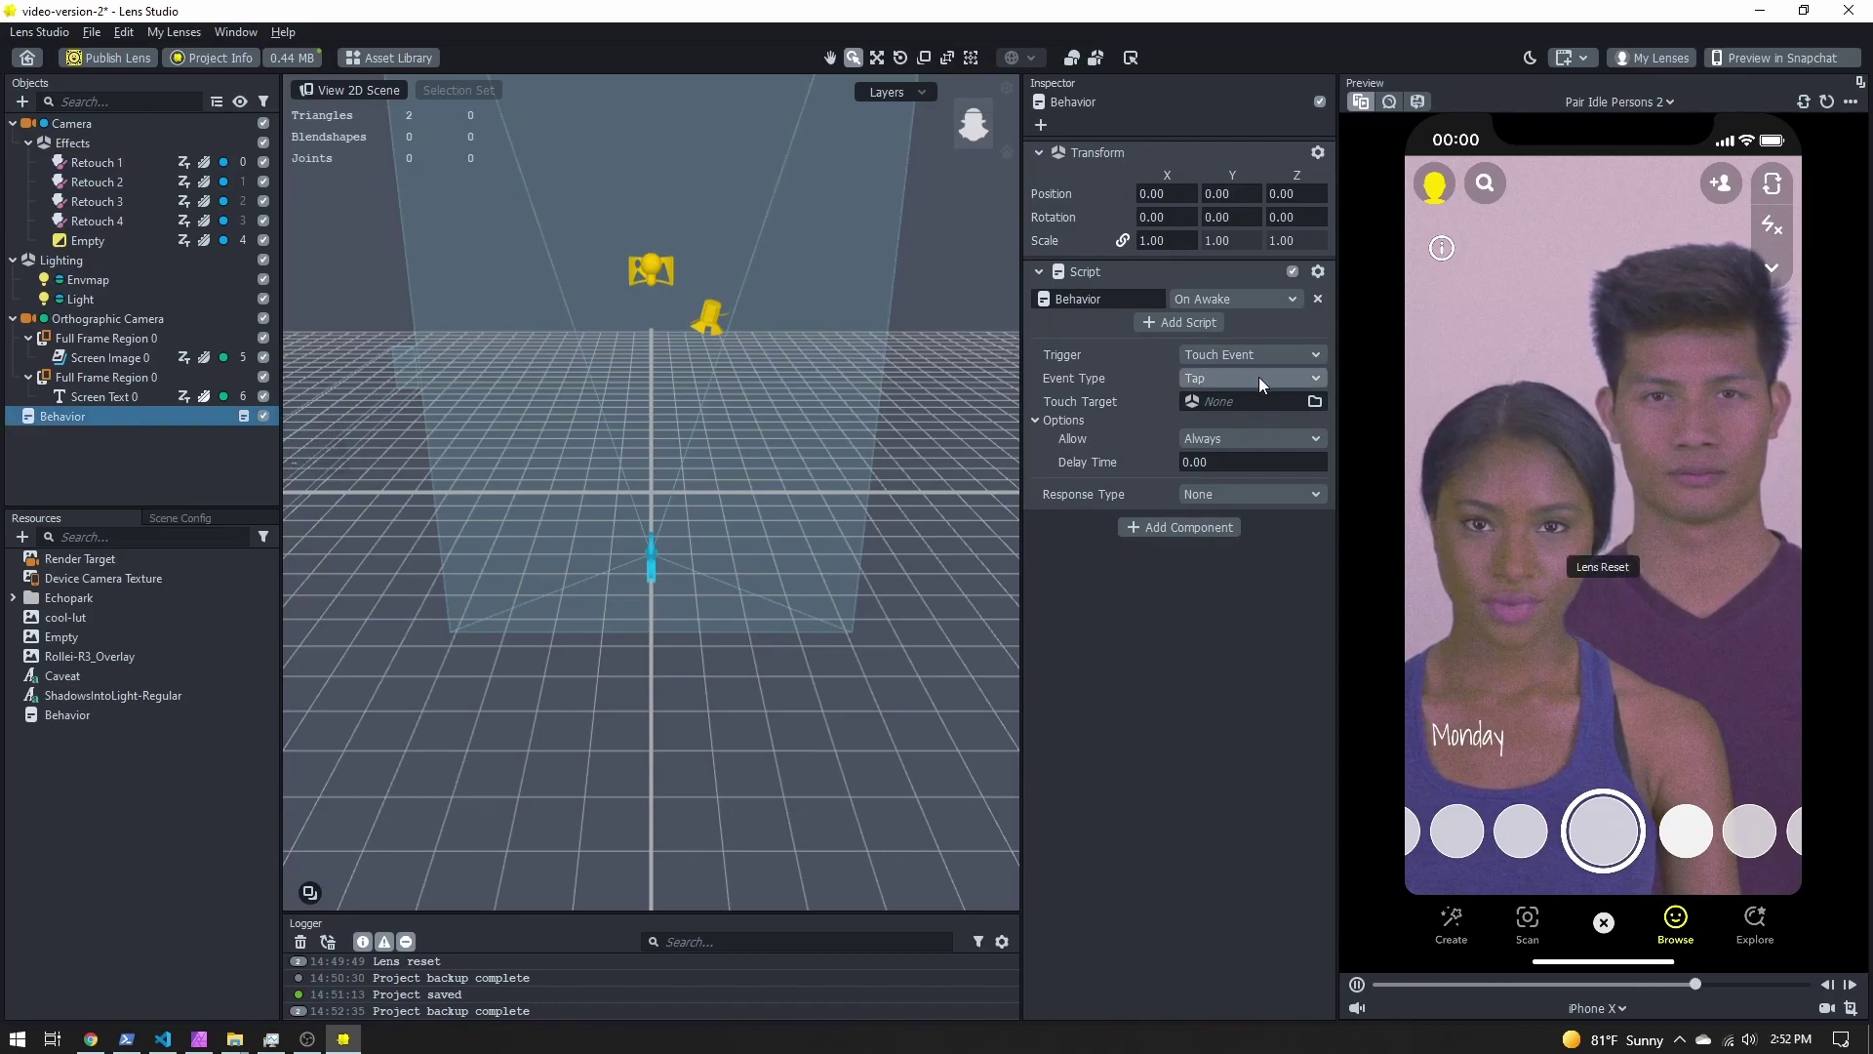
{"action": "left_click", "coordinate": [1255, 354]}
{"action": "left_click", "coordinate": [1245, 351]}
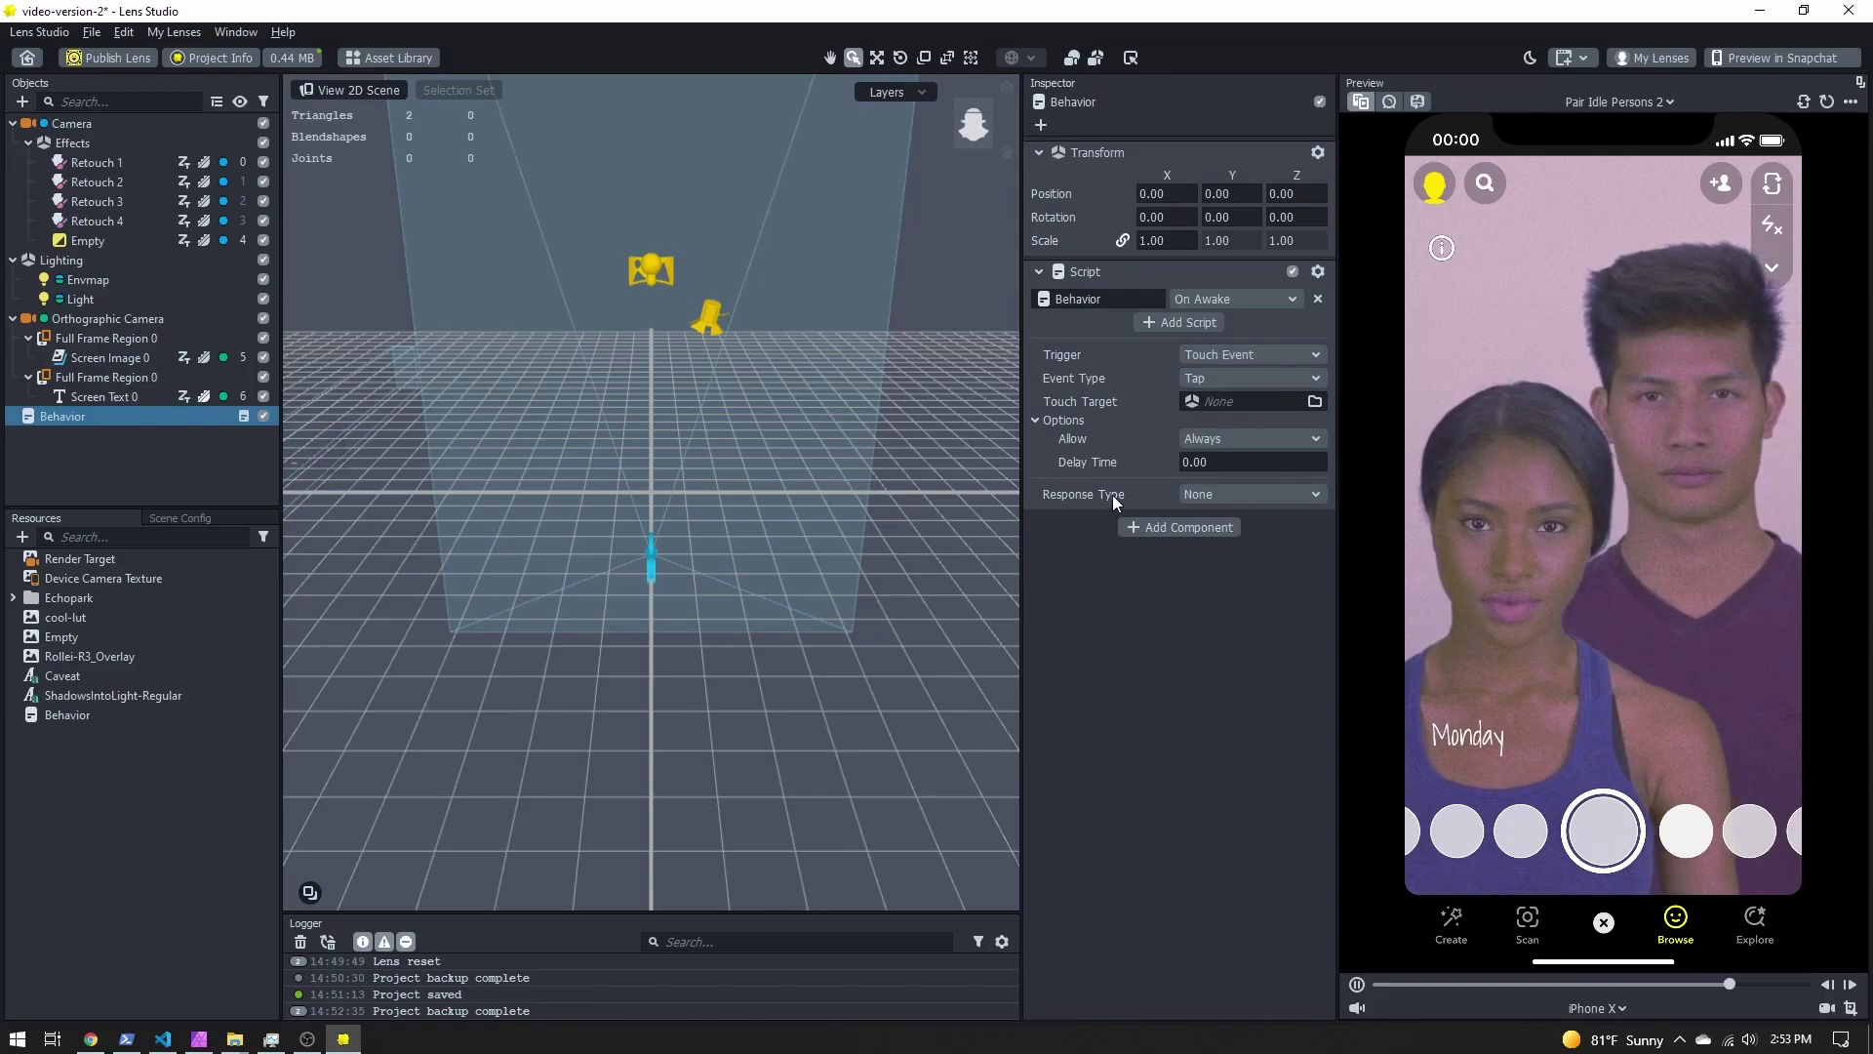
{"action": "left_click", "coordinate": [1227, 490]}
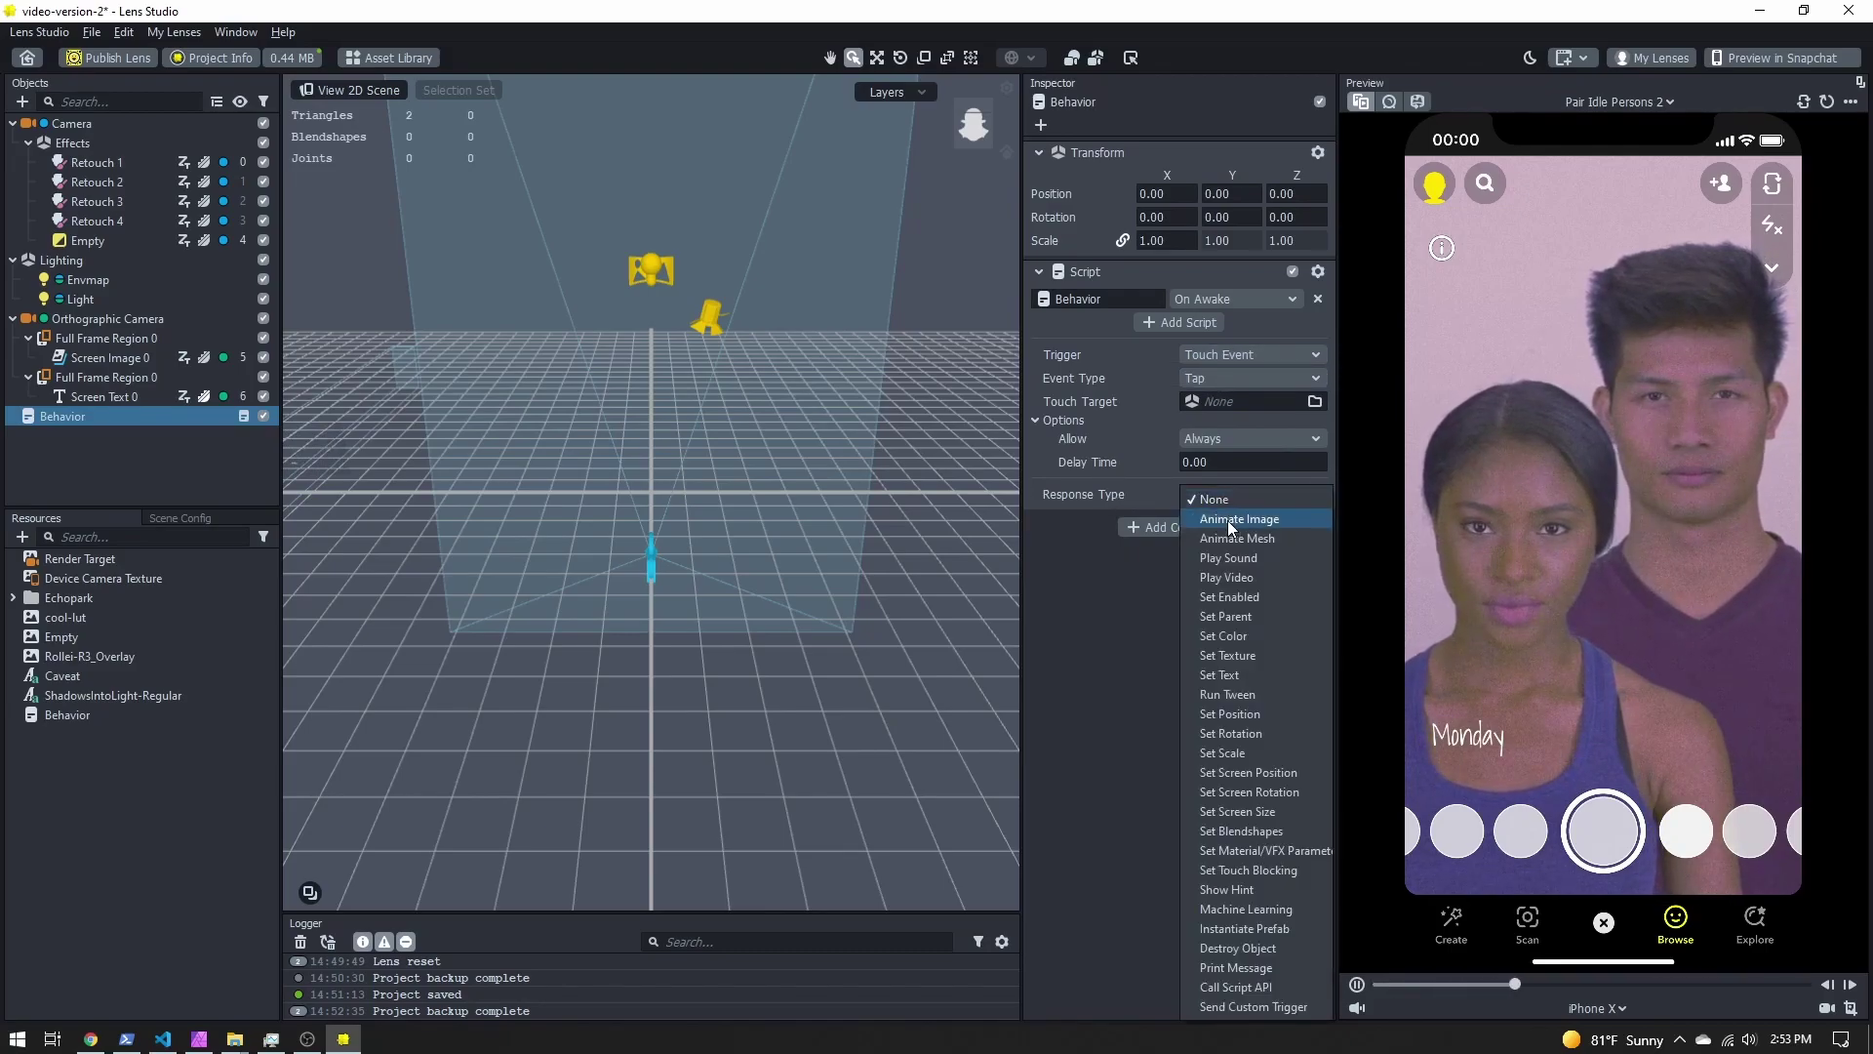
{"action": "left_click", "coordinate": [1234, 600]}
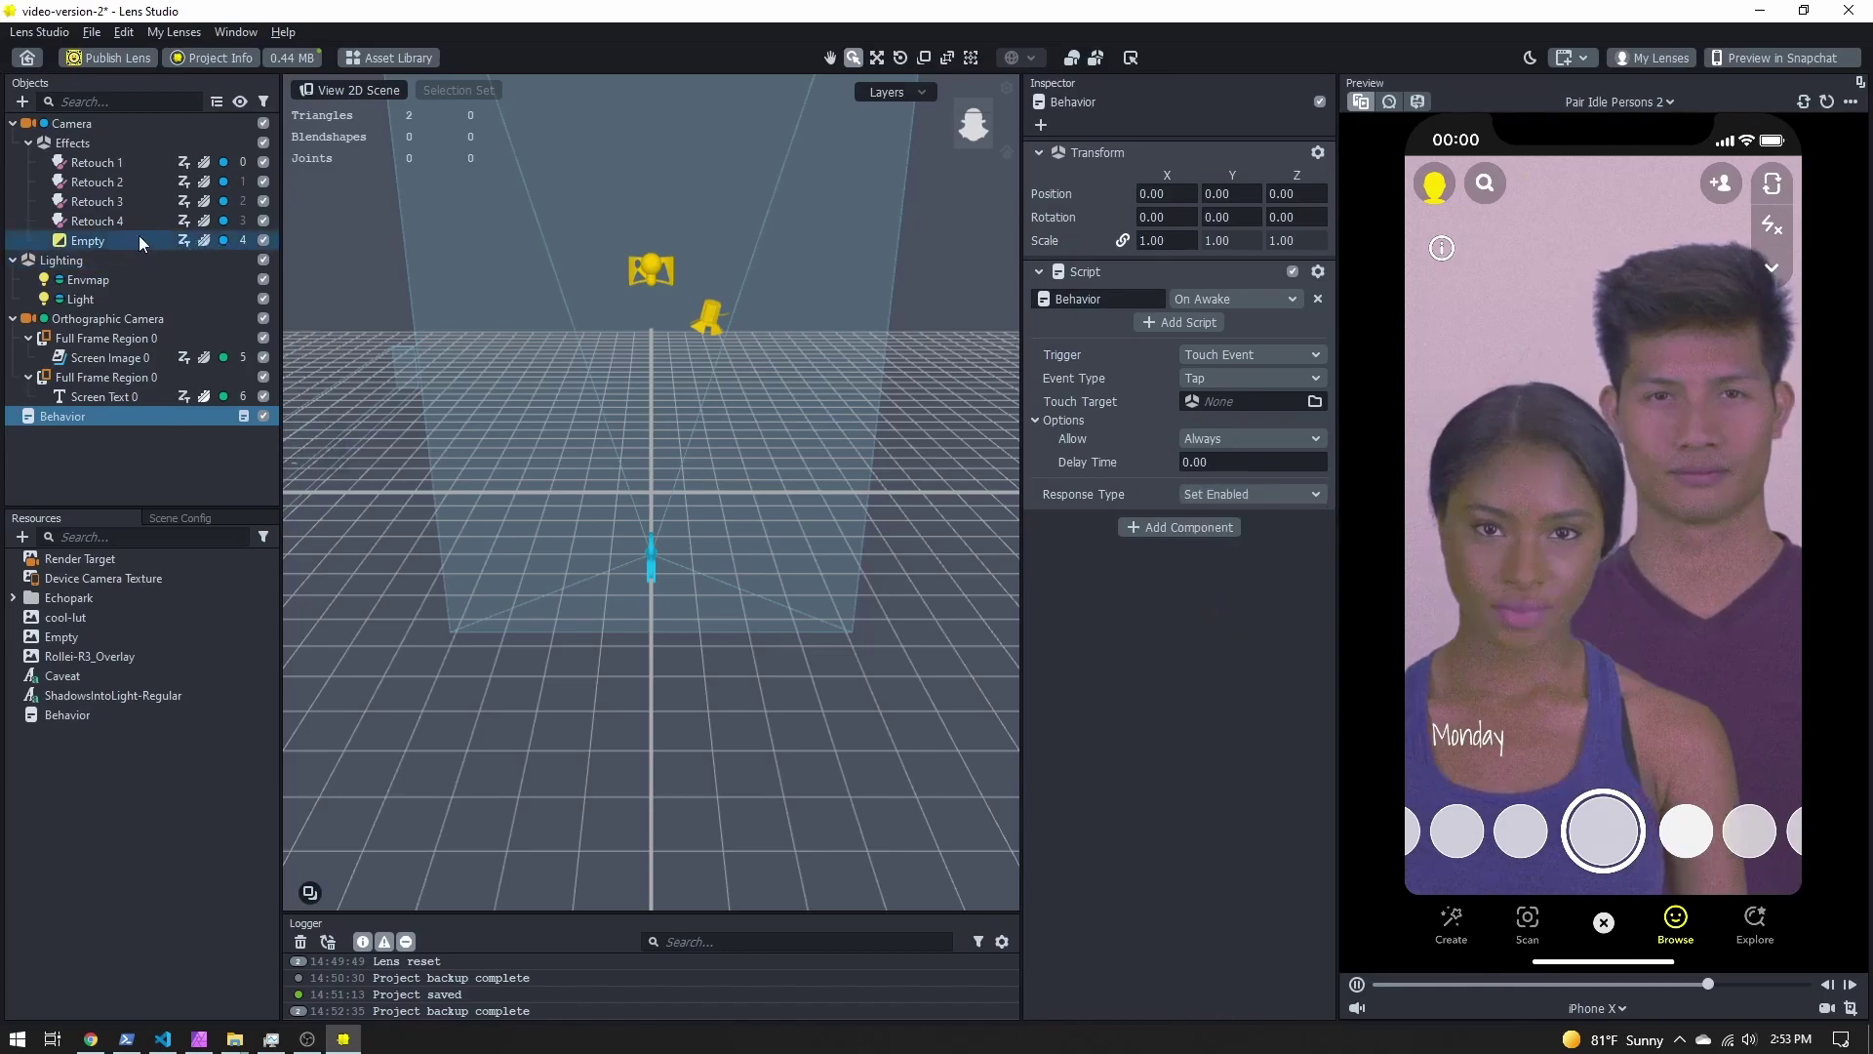
Toggle the Empty purple tint off and on to compare, then reselect the Behavior script.
{"action": "left_click", "coordinate": [261, 242]}
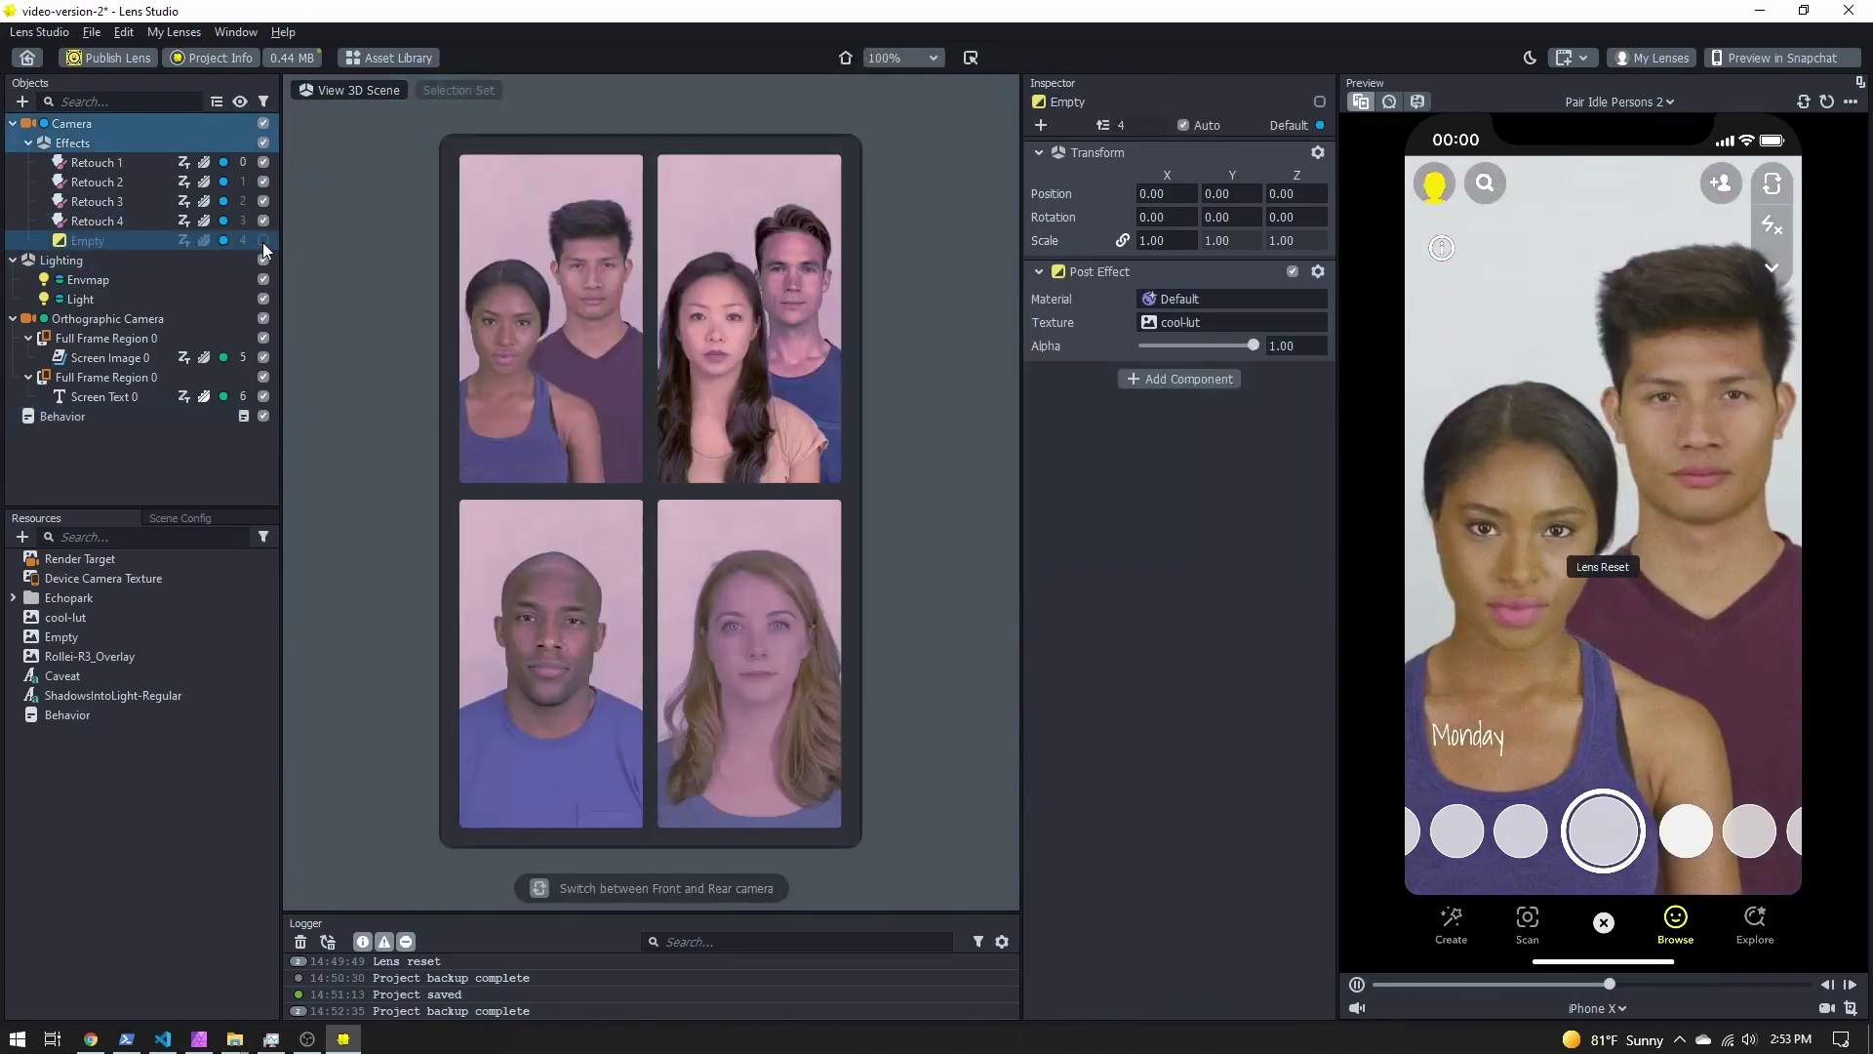
{"action": "left_click", "coordinate": [262, 242]}
{"action": "left_click", "coordinate": [262, 242]}
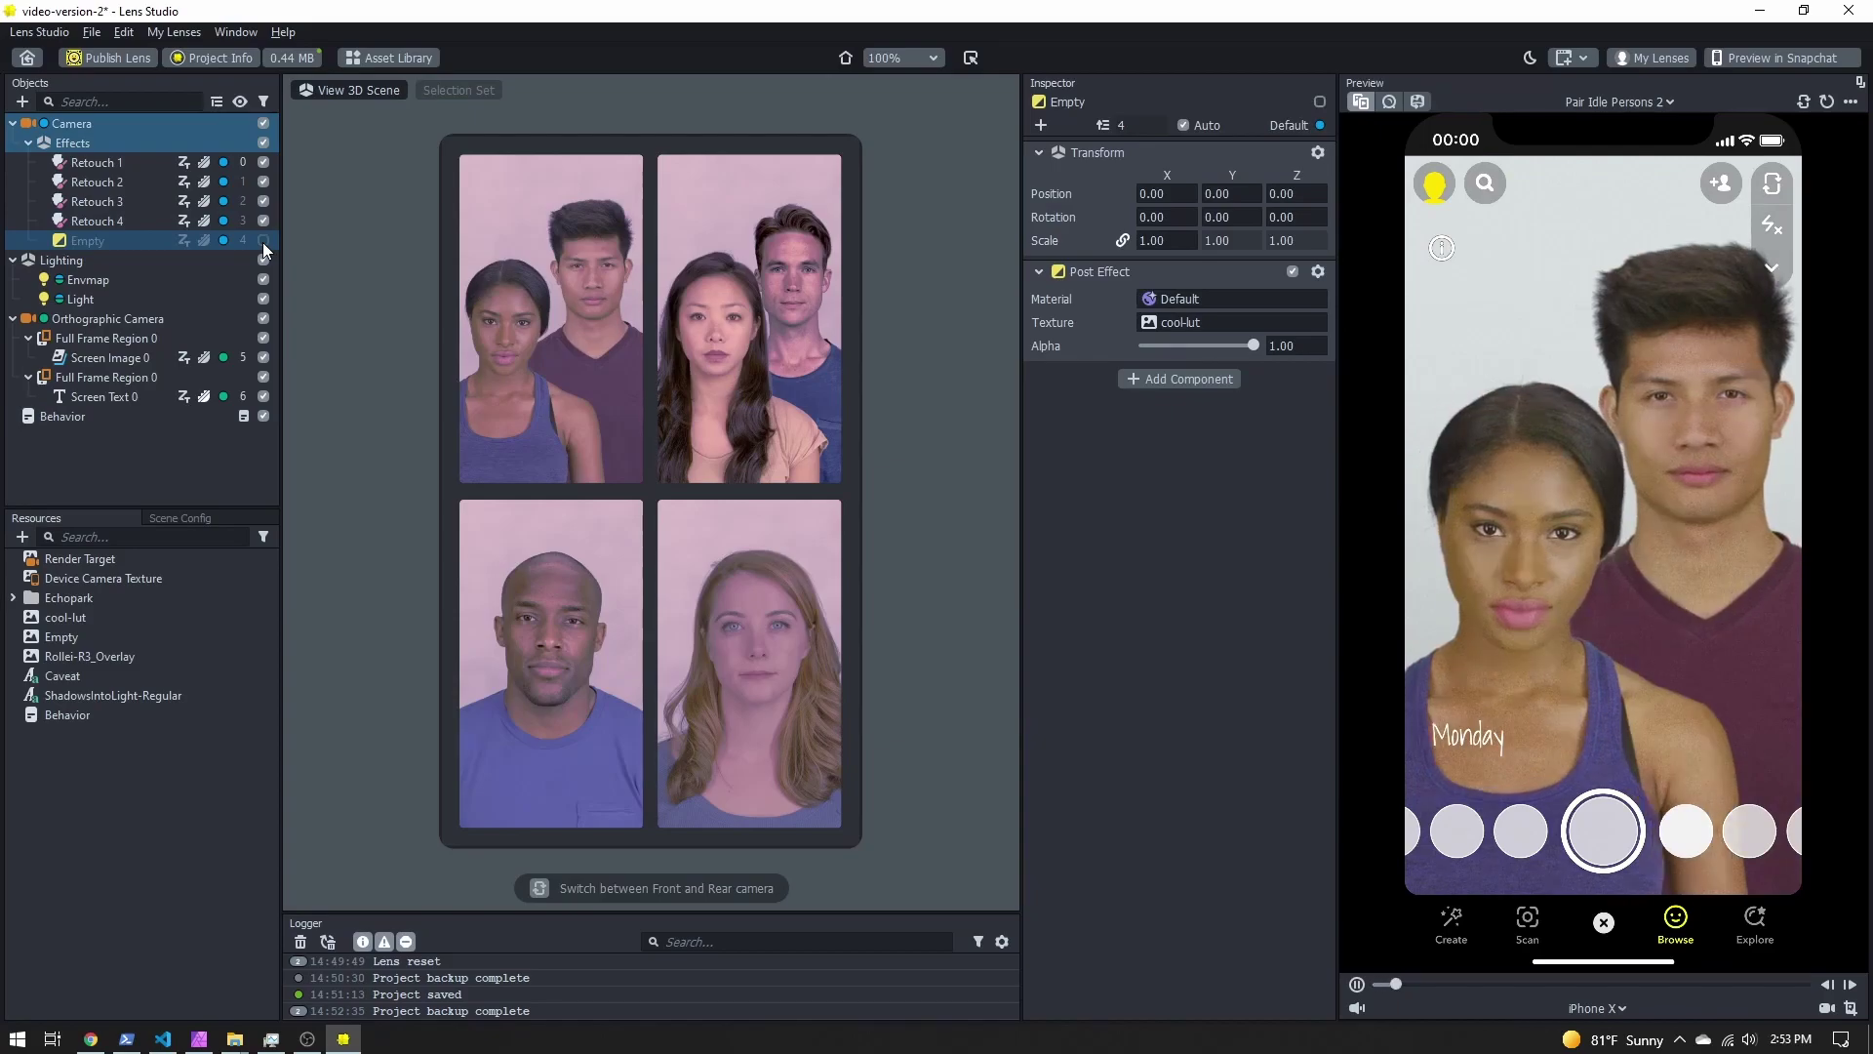
{"action": "left_click", "coordinate": [262, 242]}
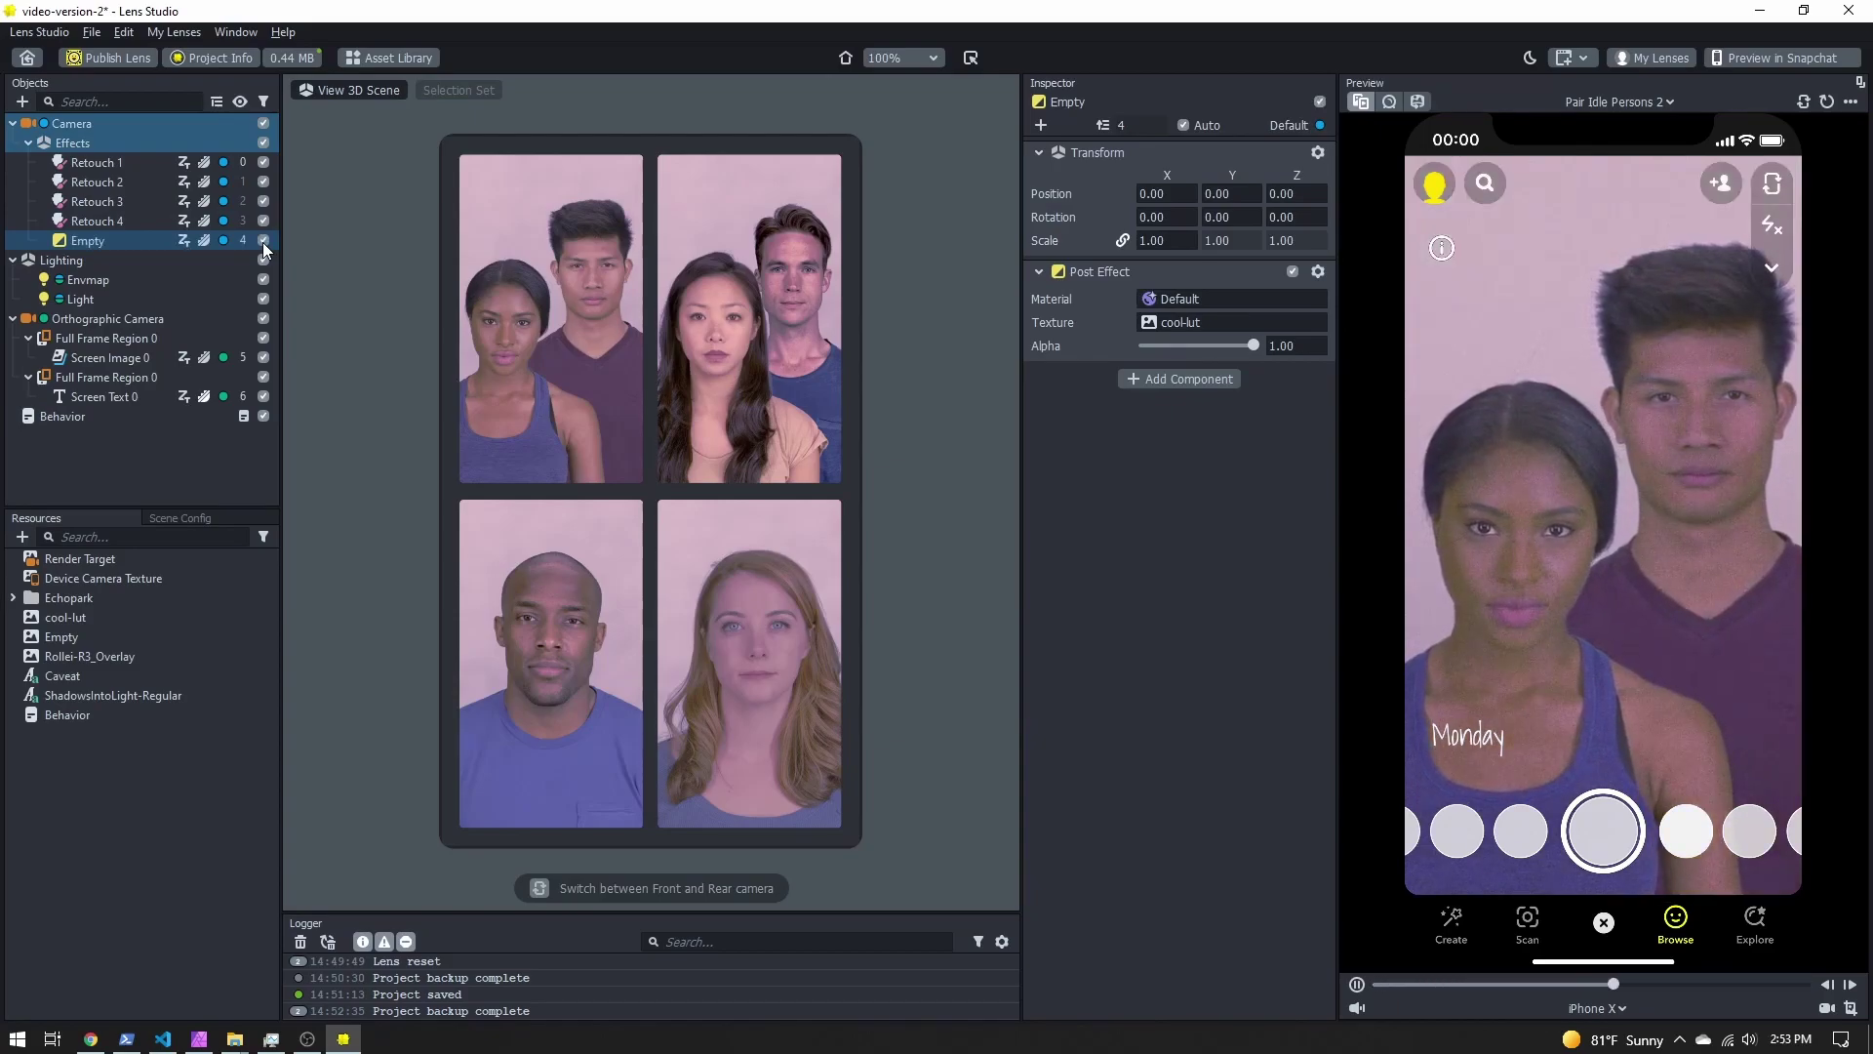
{"action": "left_click", "coordinate": [86, 417]}
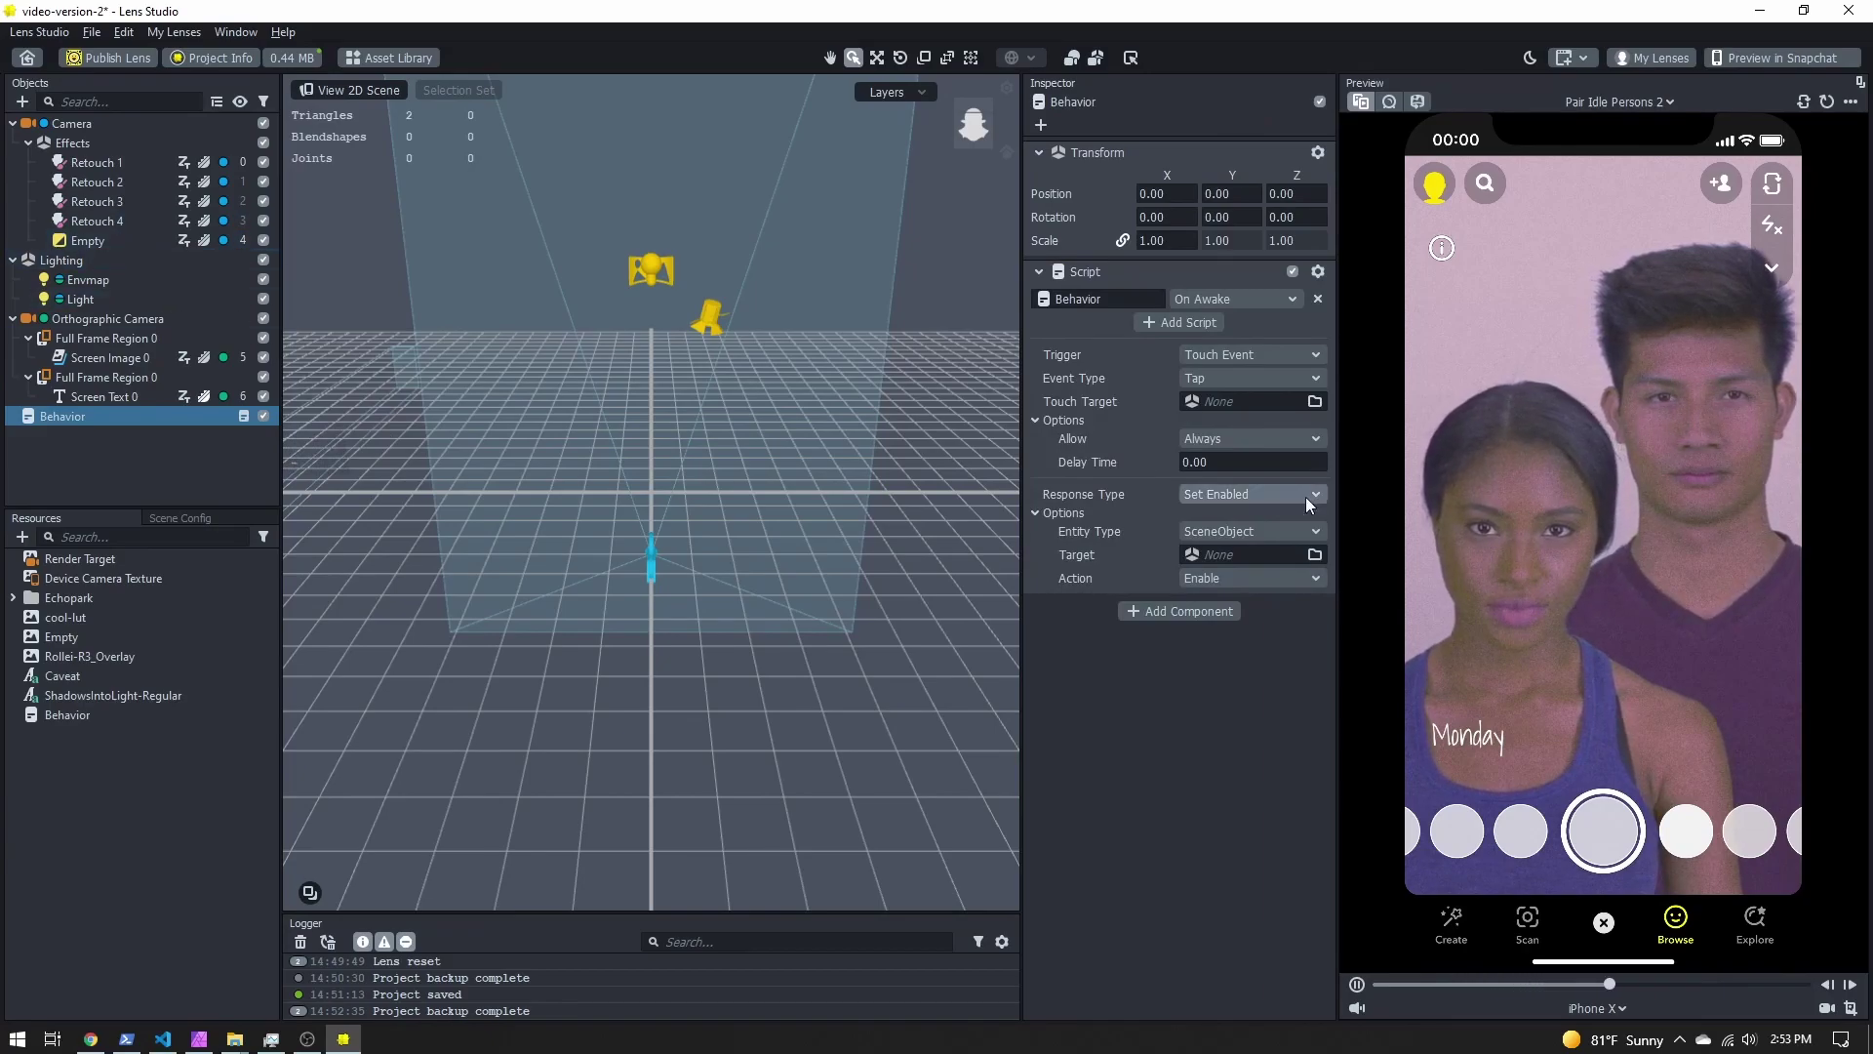
Set the Behavior's target to the Empty effect under Camera > Effects, with action Toggle.
{"action": "left_click", "coordinate": [1228, 554]}
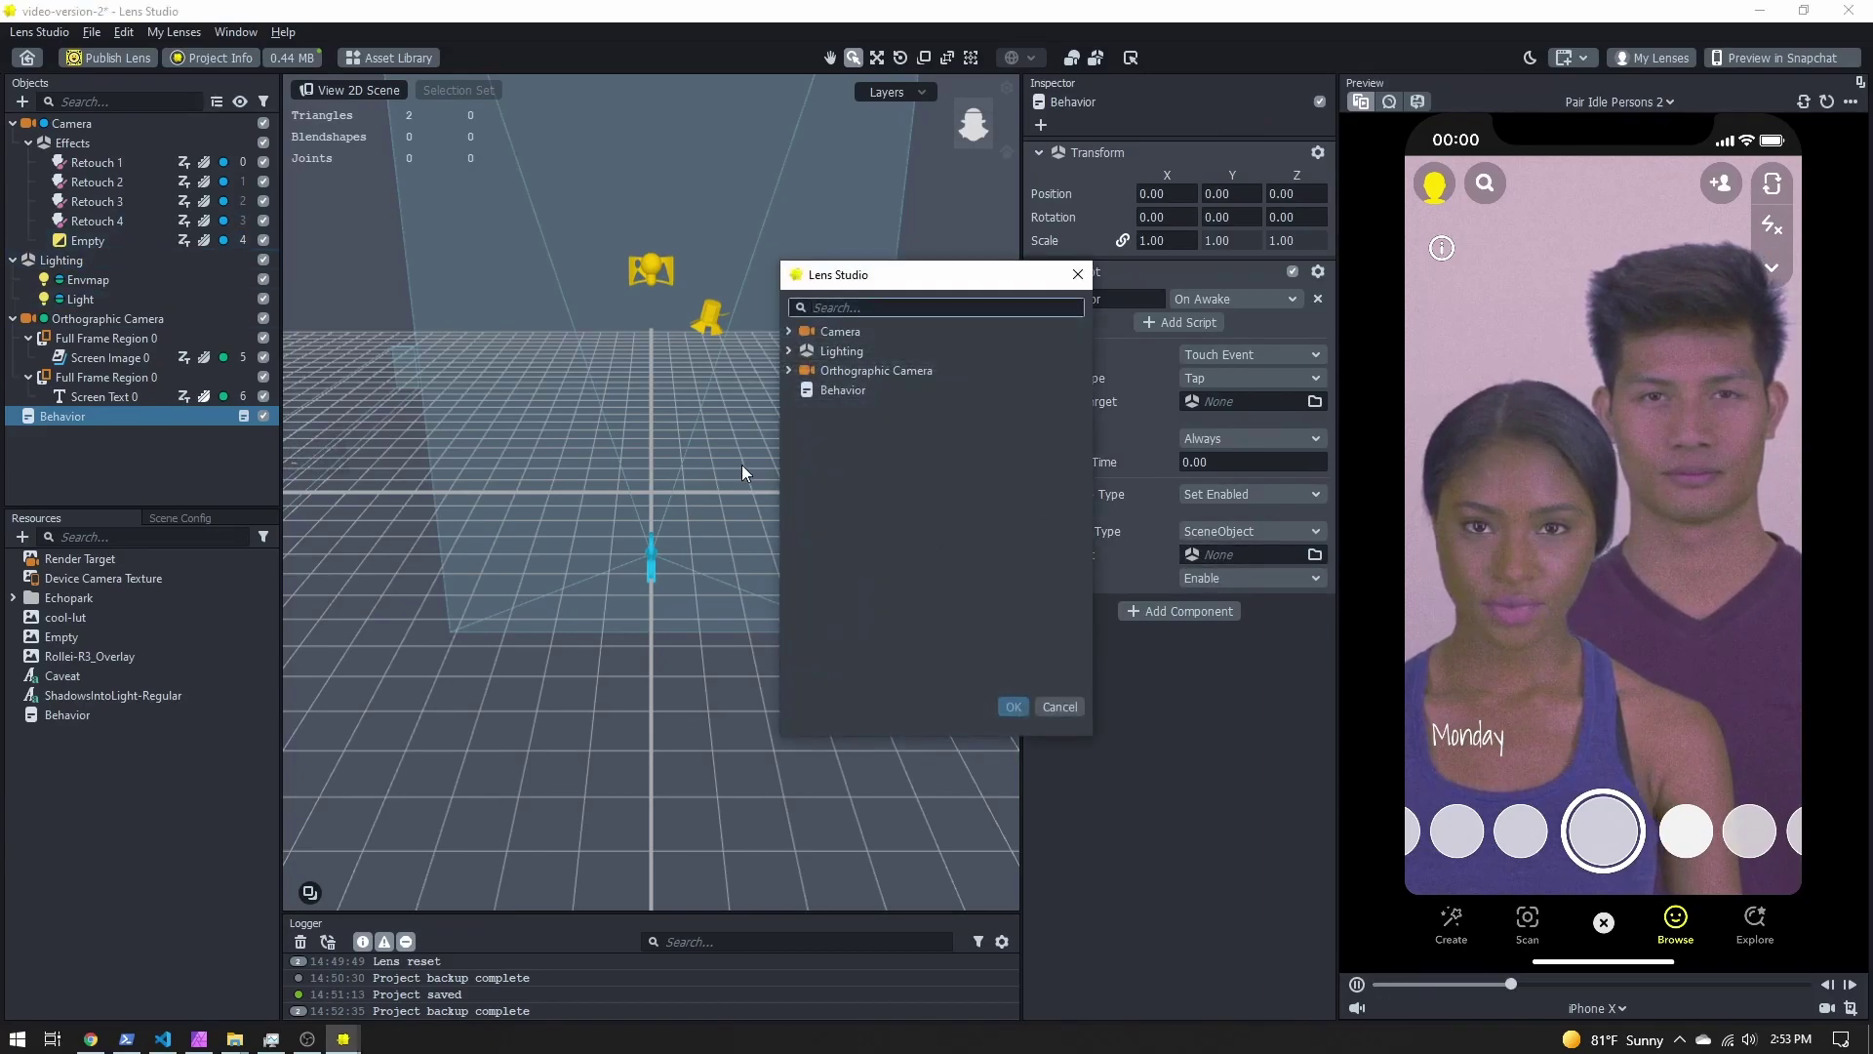
{"action": "left_click", "coordinate": [786, 332]}
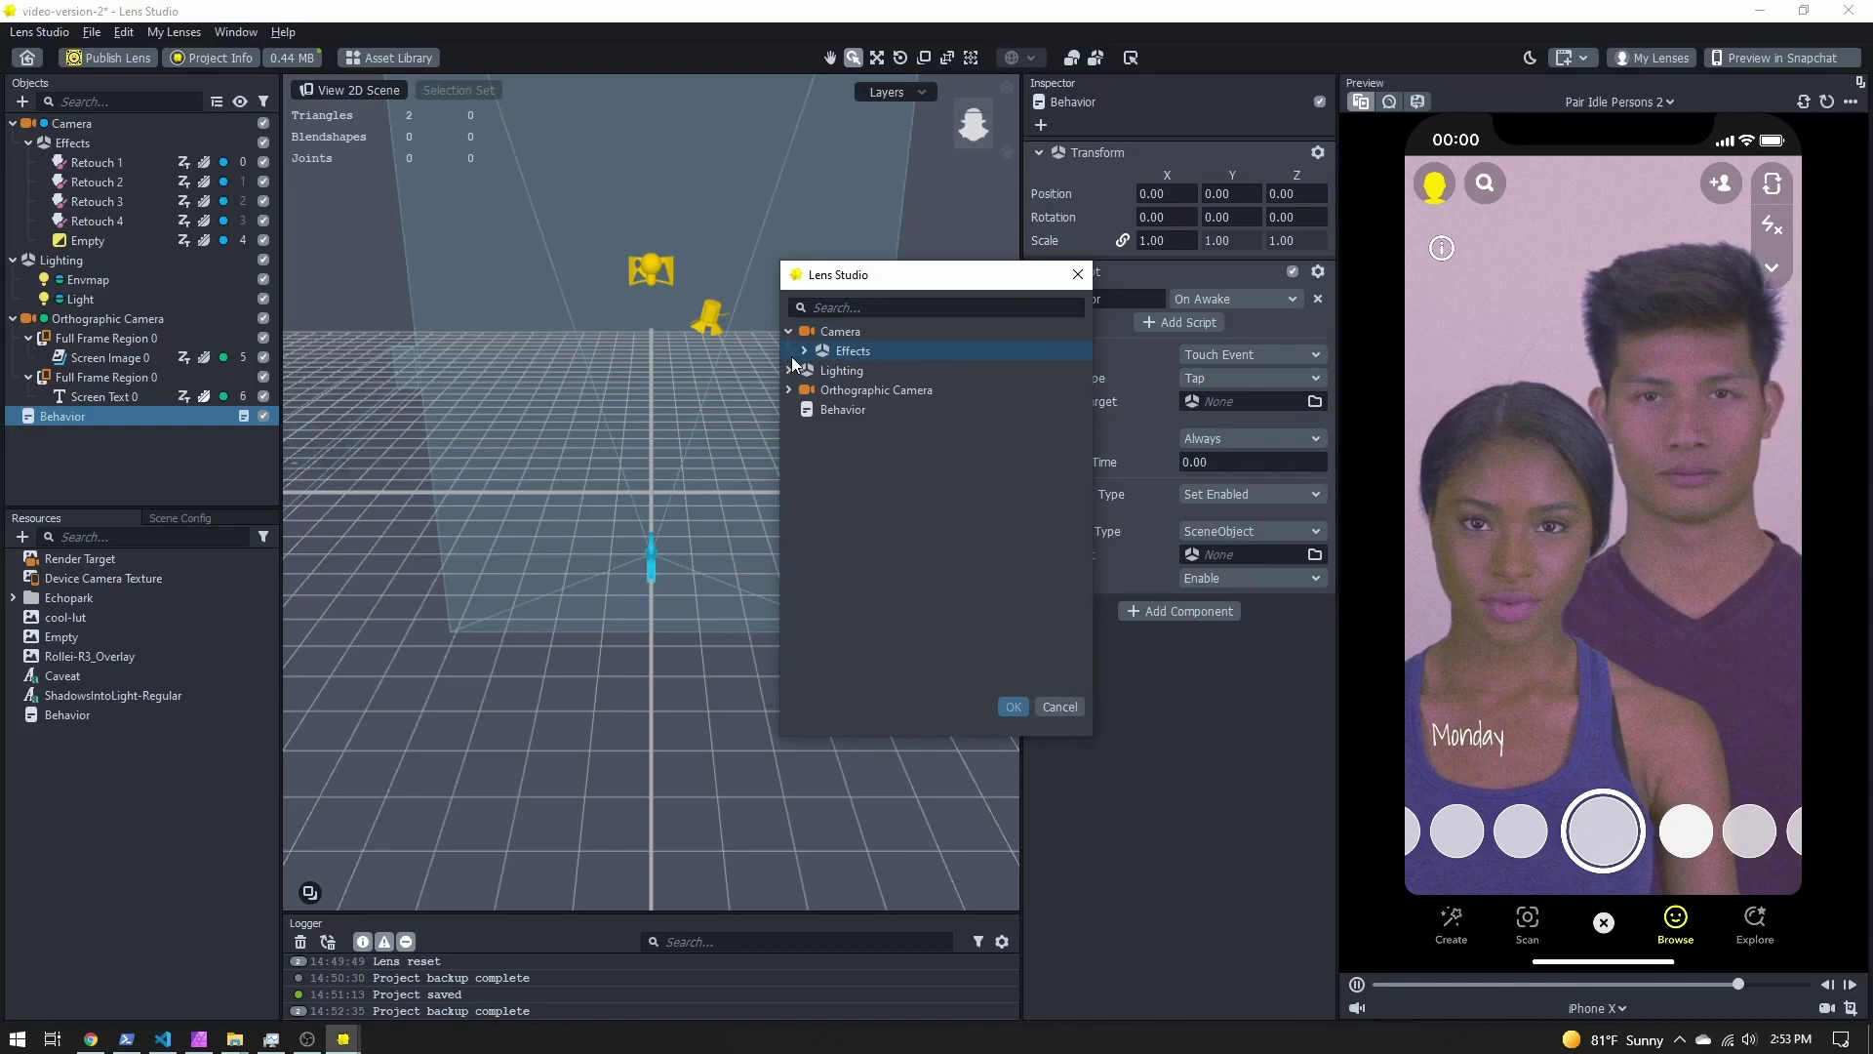
{"action": "left_click", "coordinate": [804, 350]}
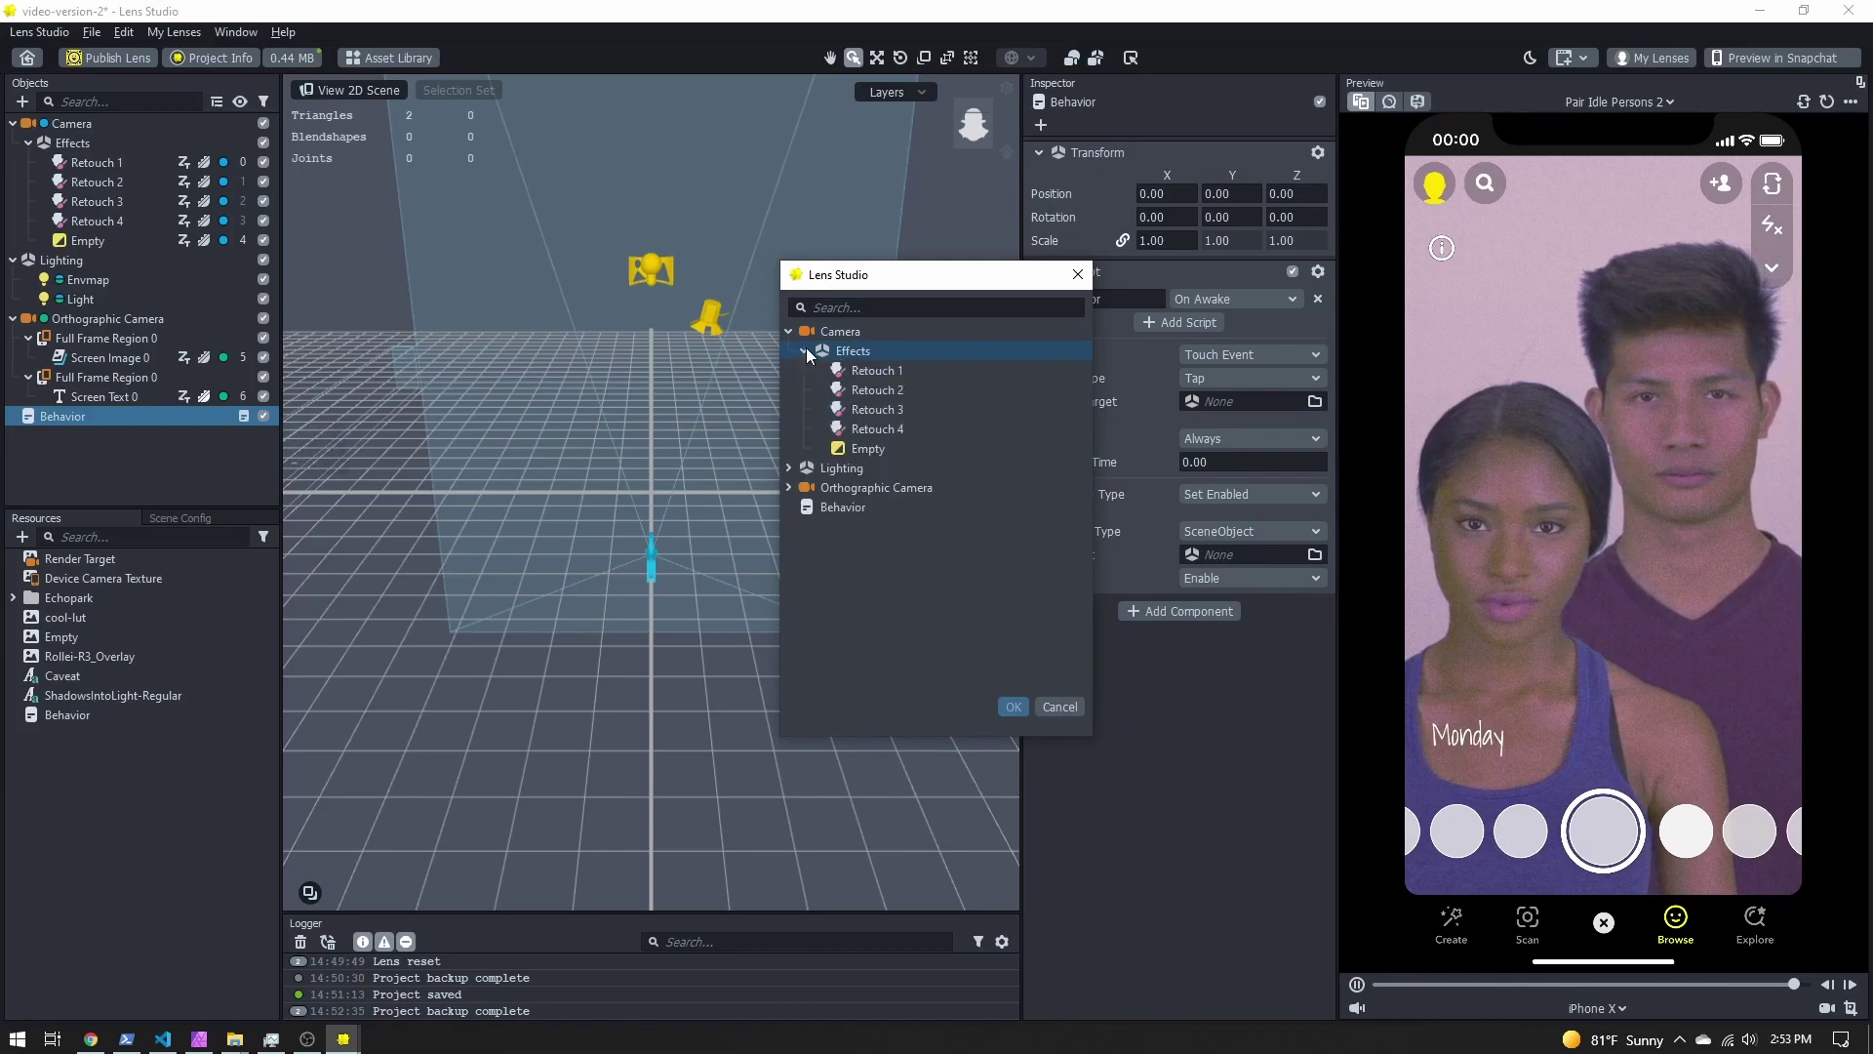
{"action": "left_click", "coordinate": [878, 448]}
{"action": "left_click", "coordinate": [859, 308]}
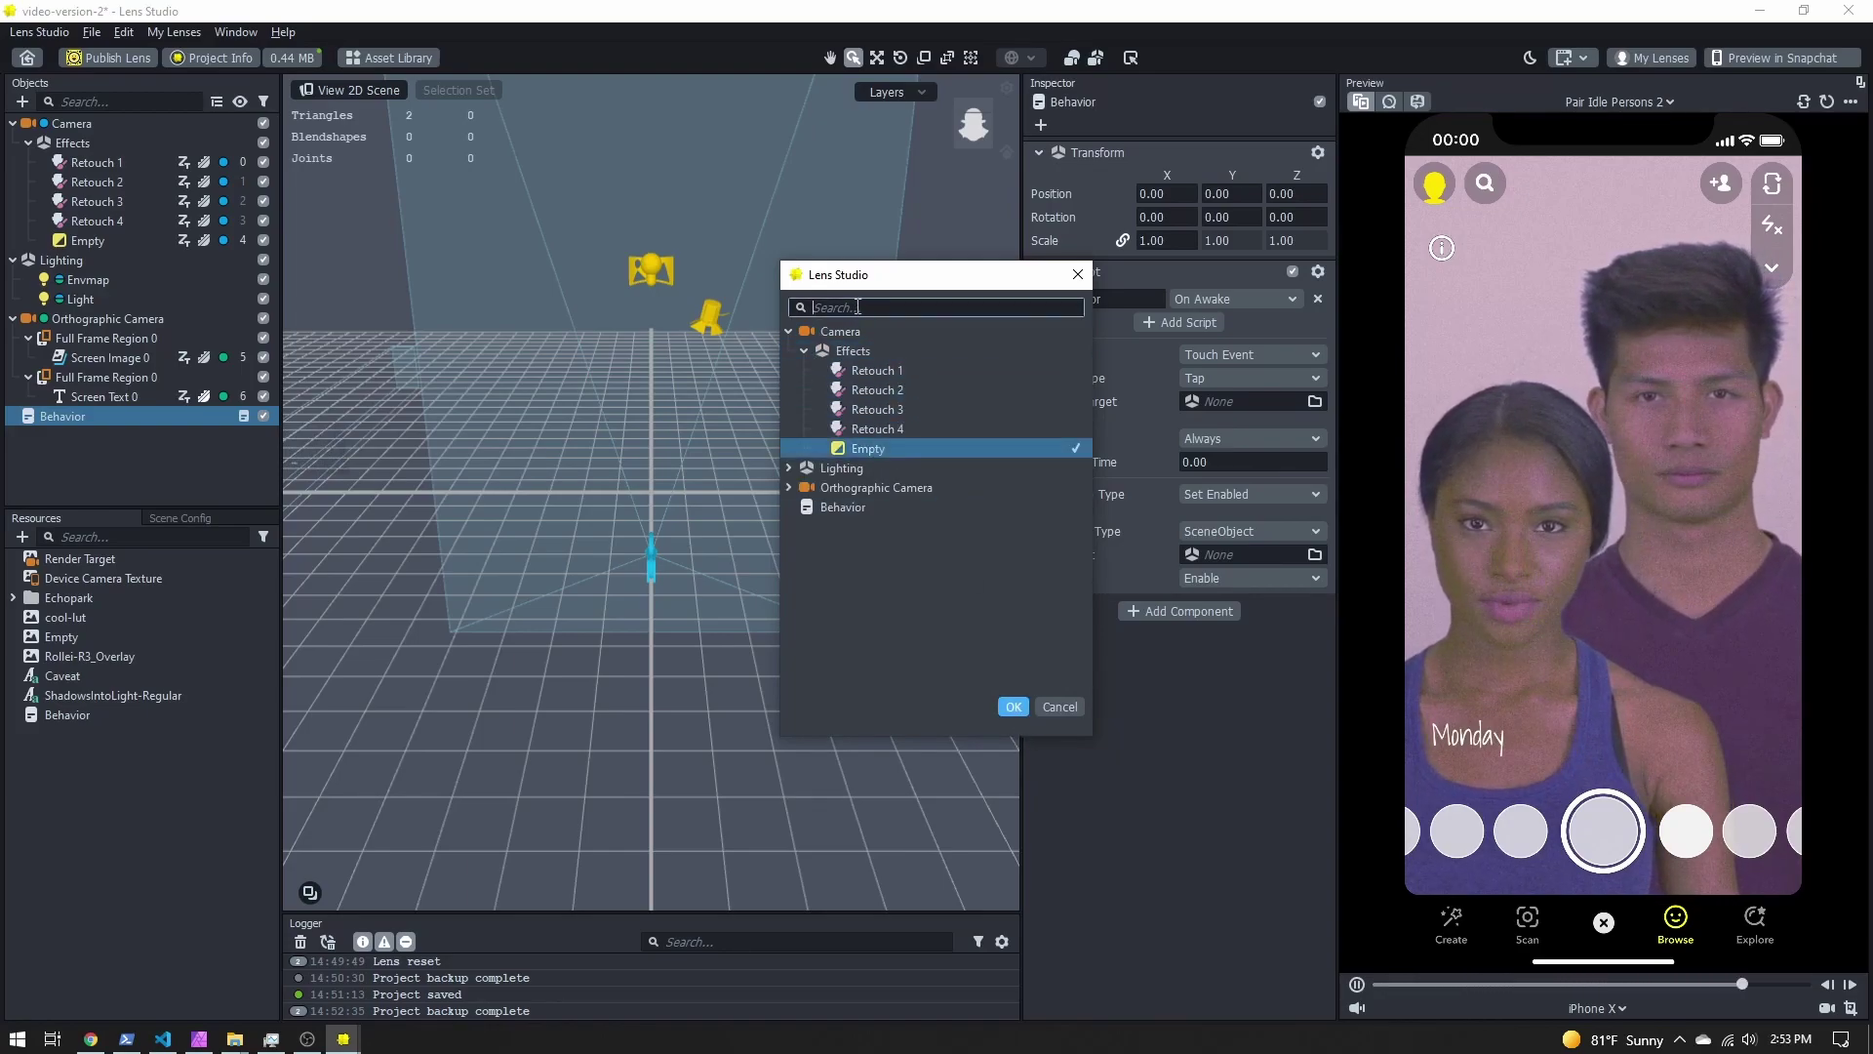
{"action": "left_click", "coordinate": [1013, 706]}
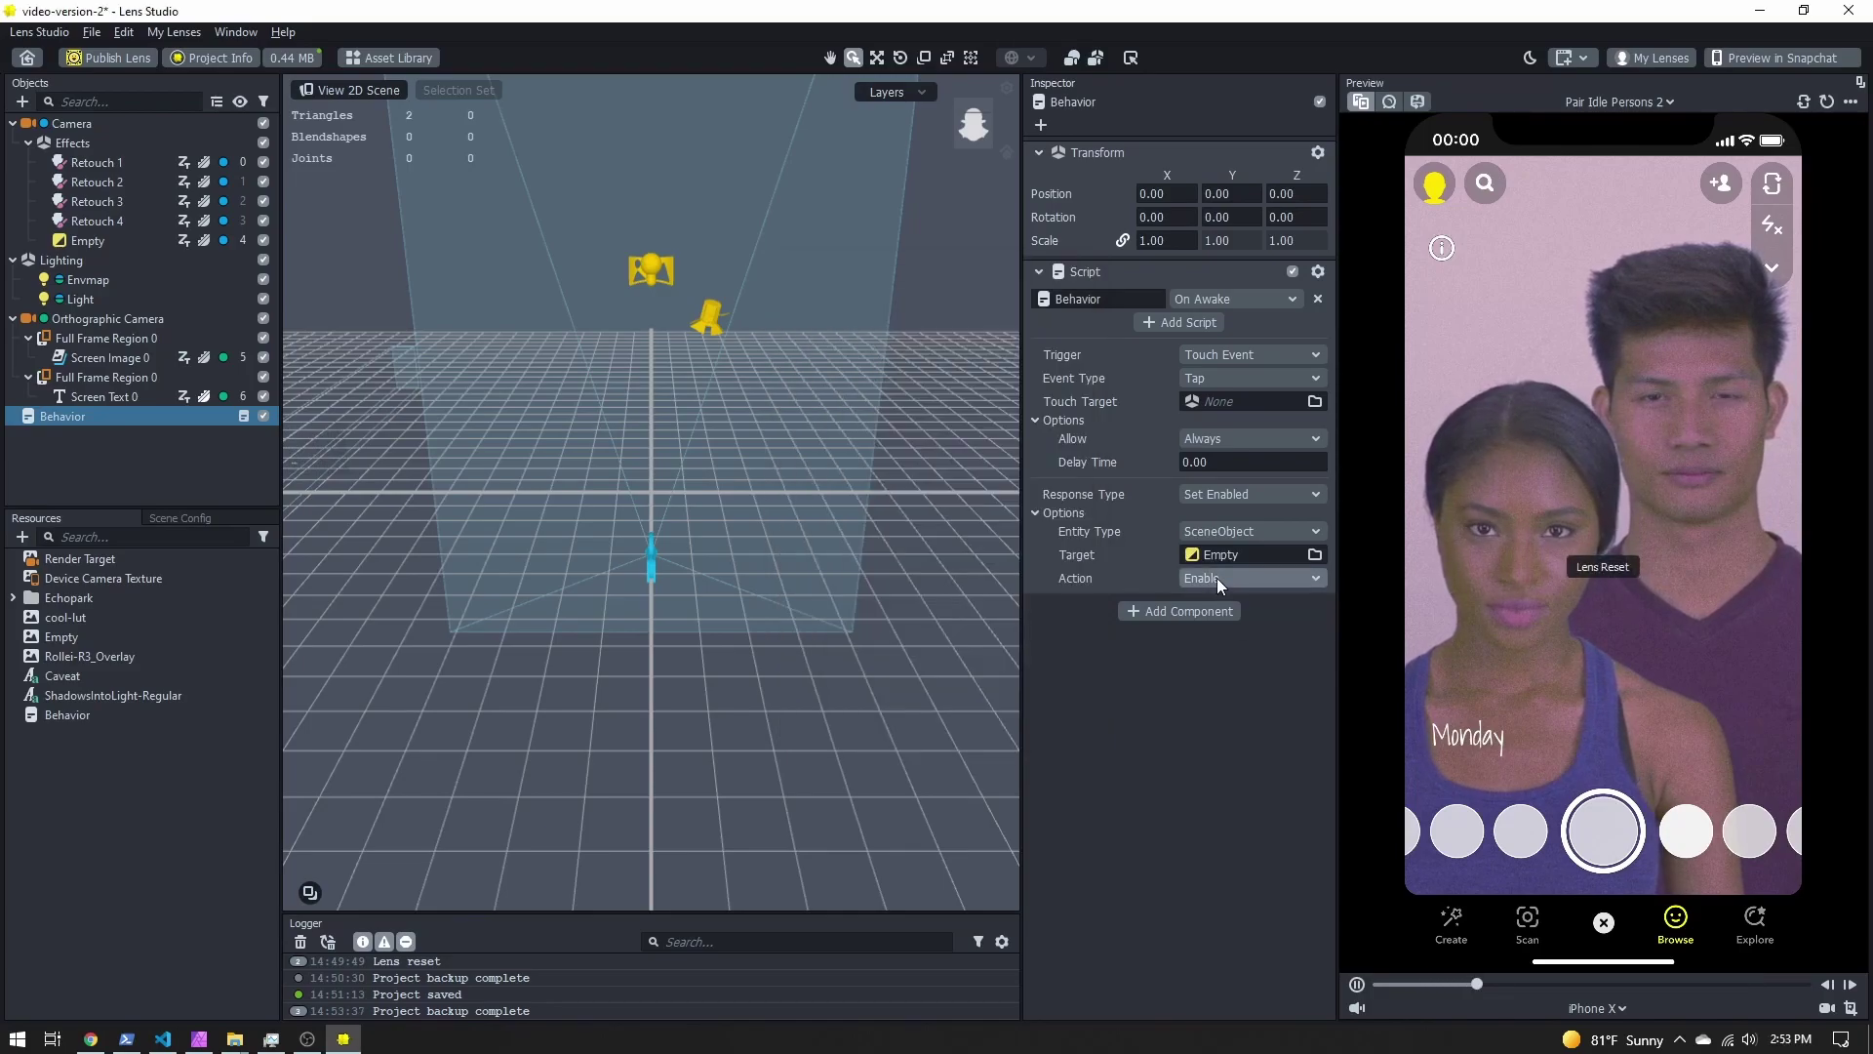
{"action": "left_click", "coordinate": [1215, 578]}
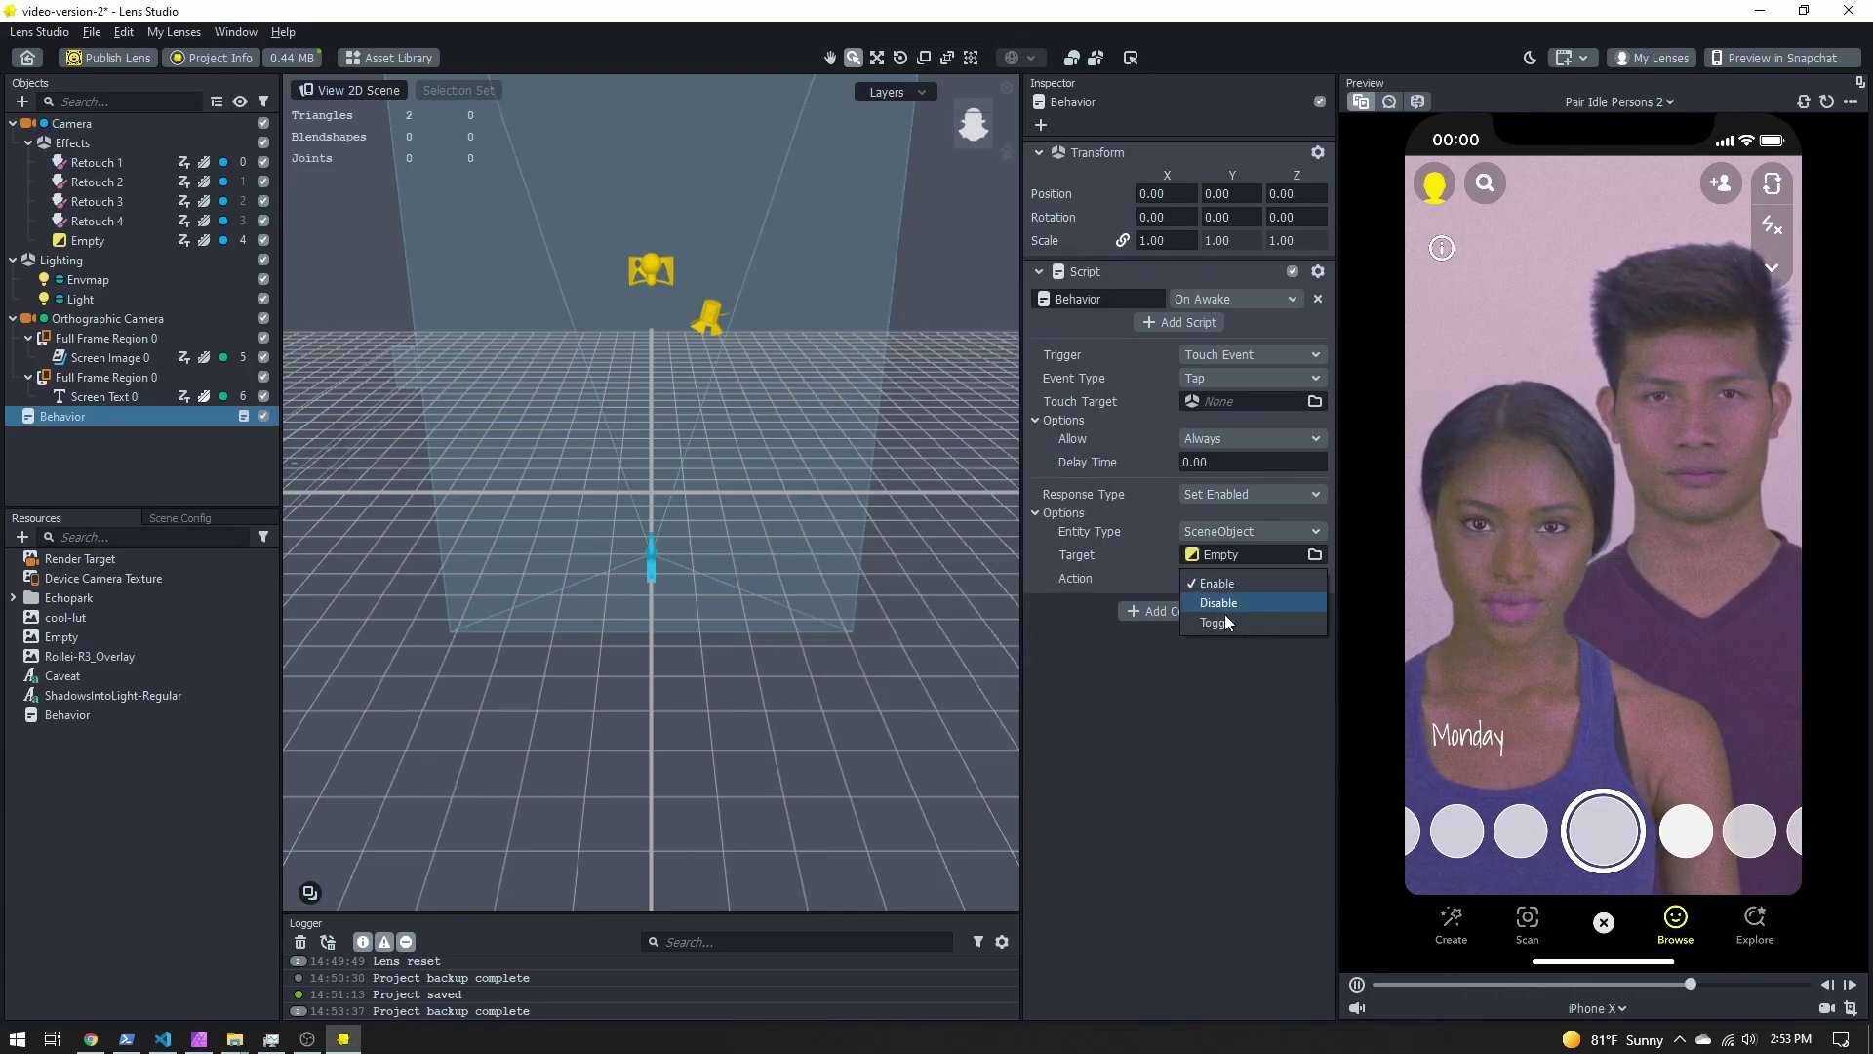
{"action": "left_click", "coordinate": [1225, 624]}
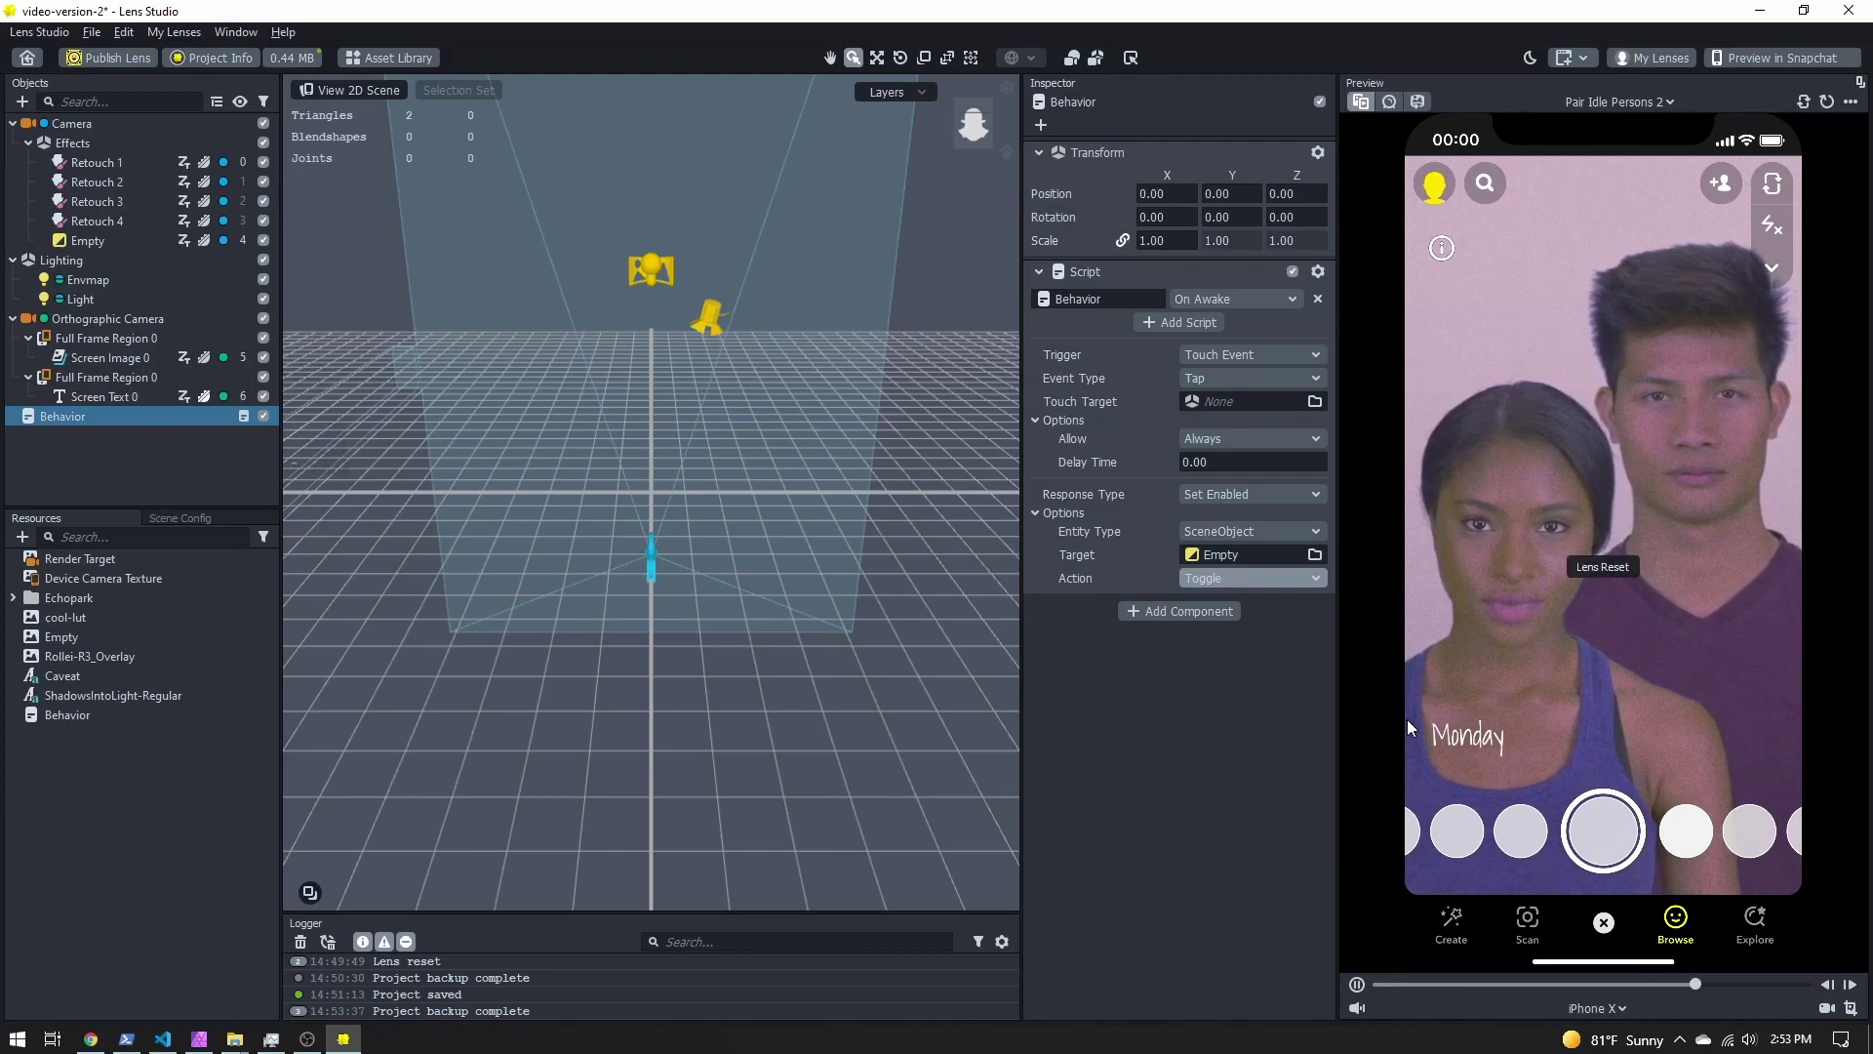
Tap the preview several times to test the tint toggle, then save the project.
{"action": "left_click", "coordinate": [1605, 426]}
{"action": "left_click", "coordinate": [1590, 413]}
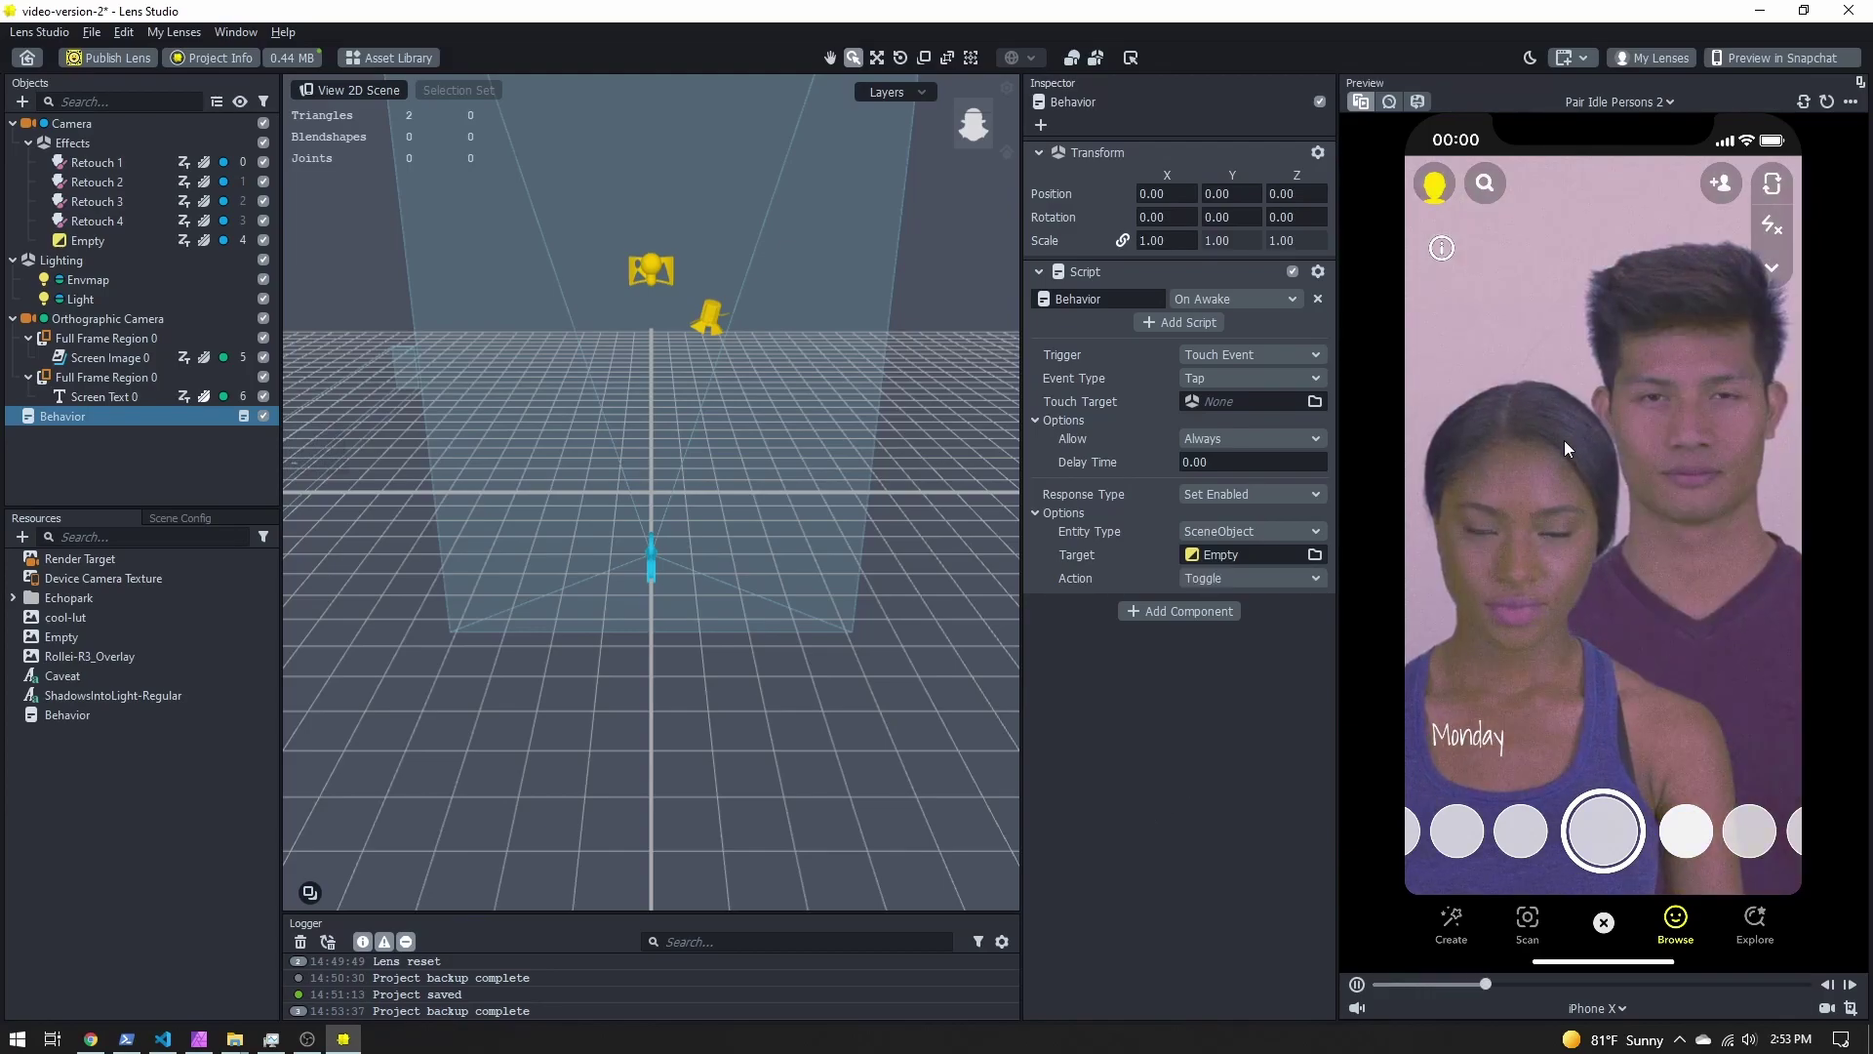
{"action": "left_click", "coordinate": [1566, 436]}
{"action": "left_click", "coordinate": [1571, 435]}
{"action": "left_click", "coordinate": [1571, 435]}
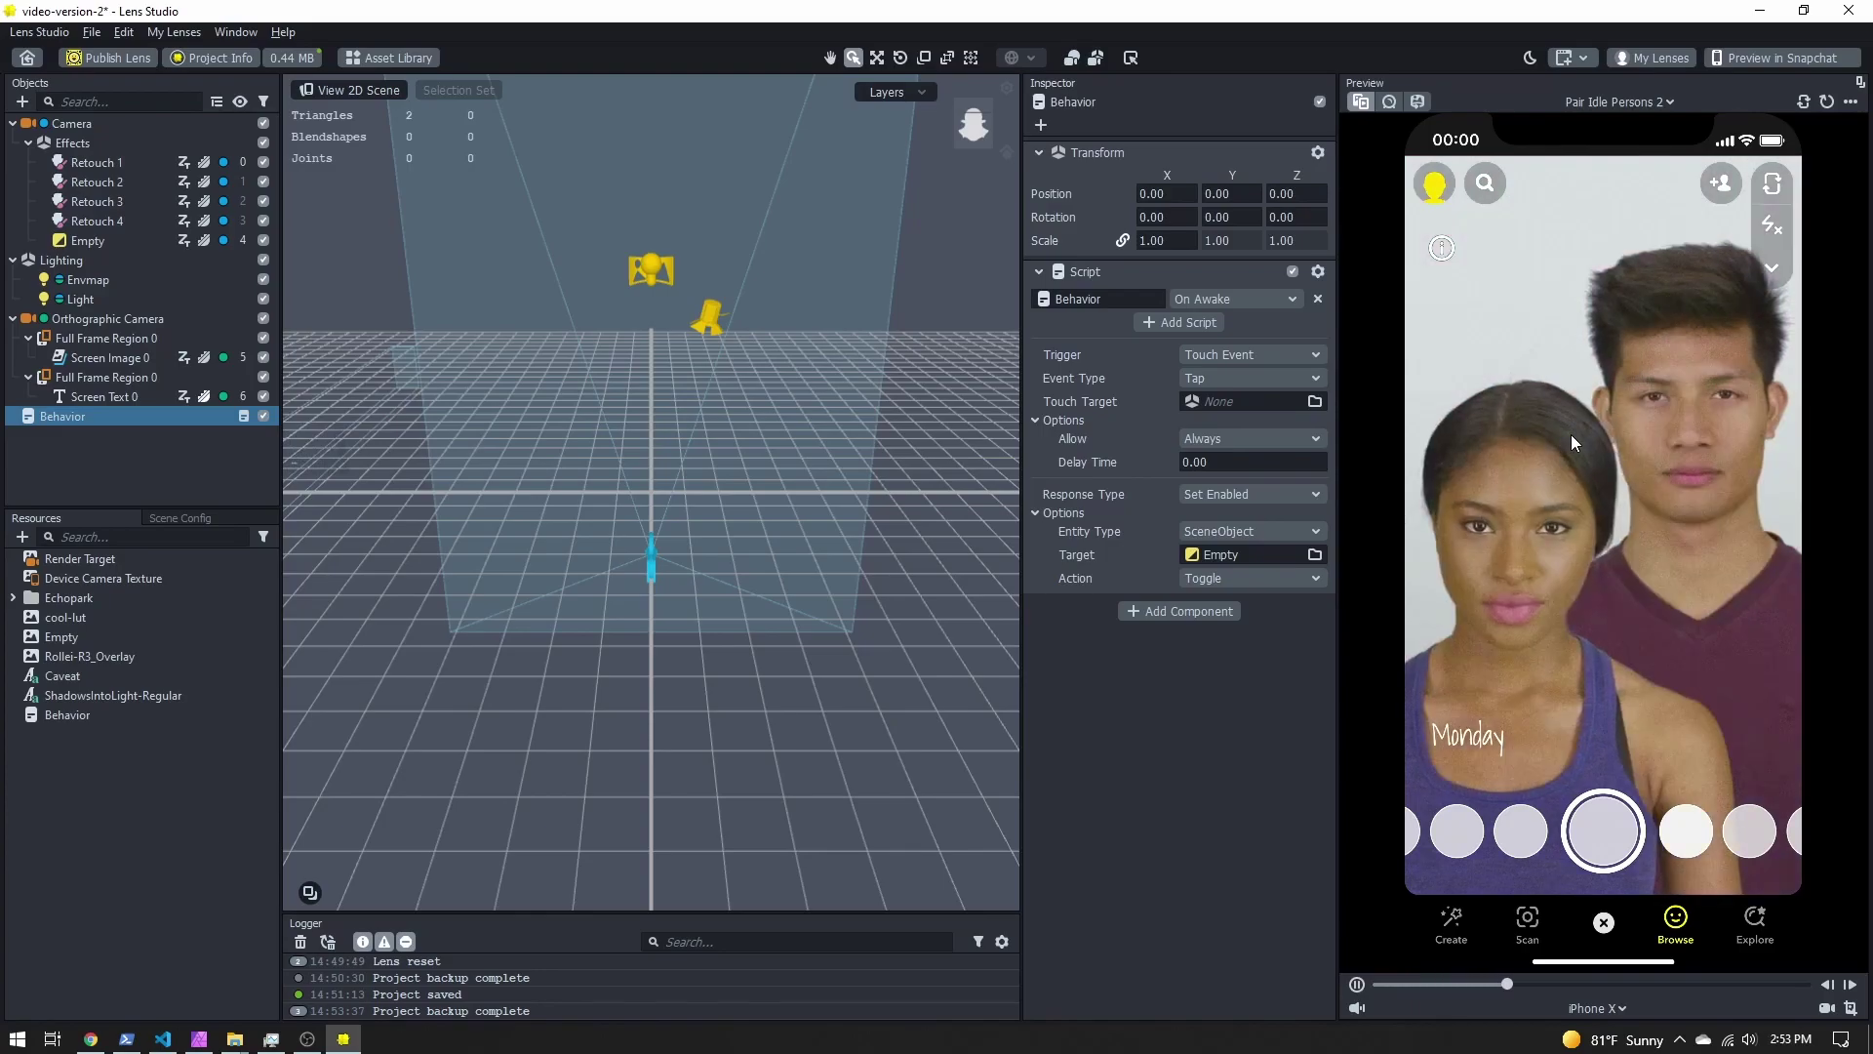
{"action": "key", "text": "ctrl+s"}
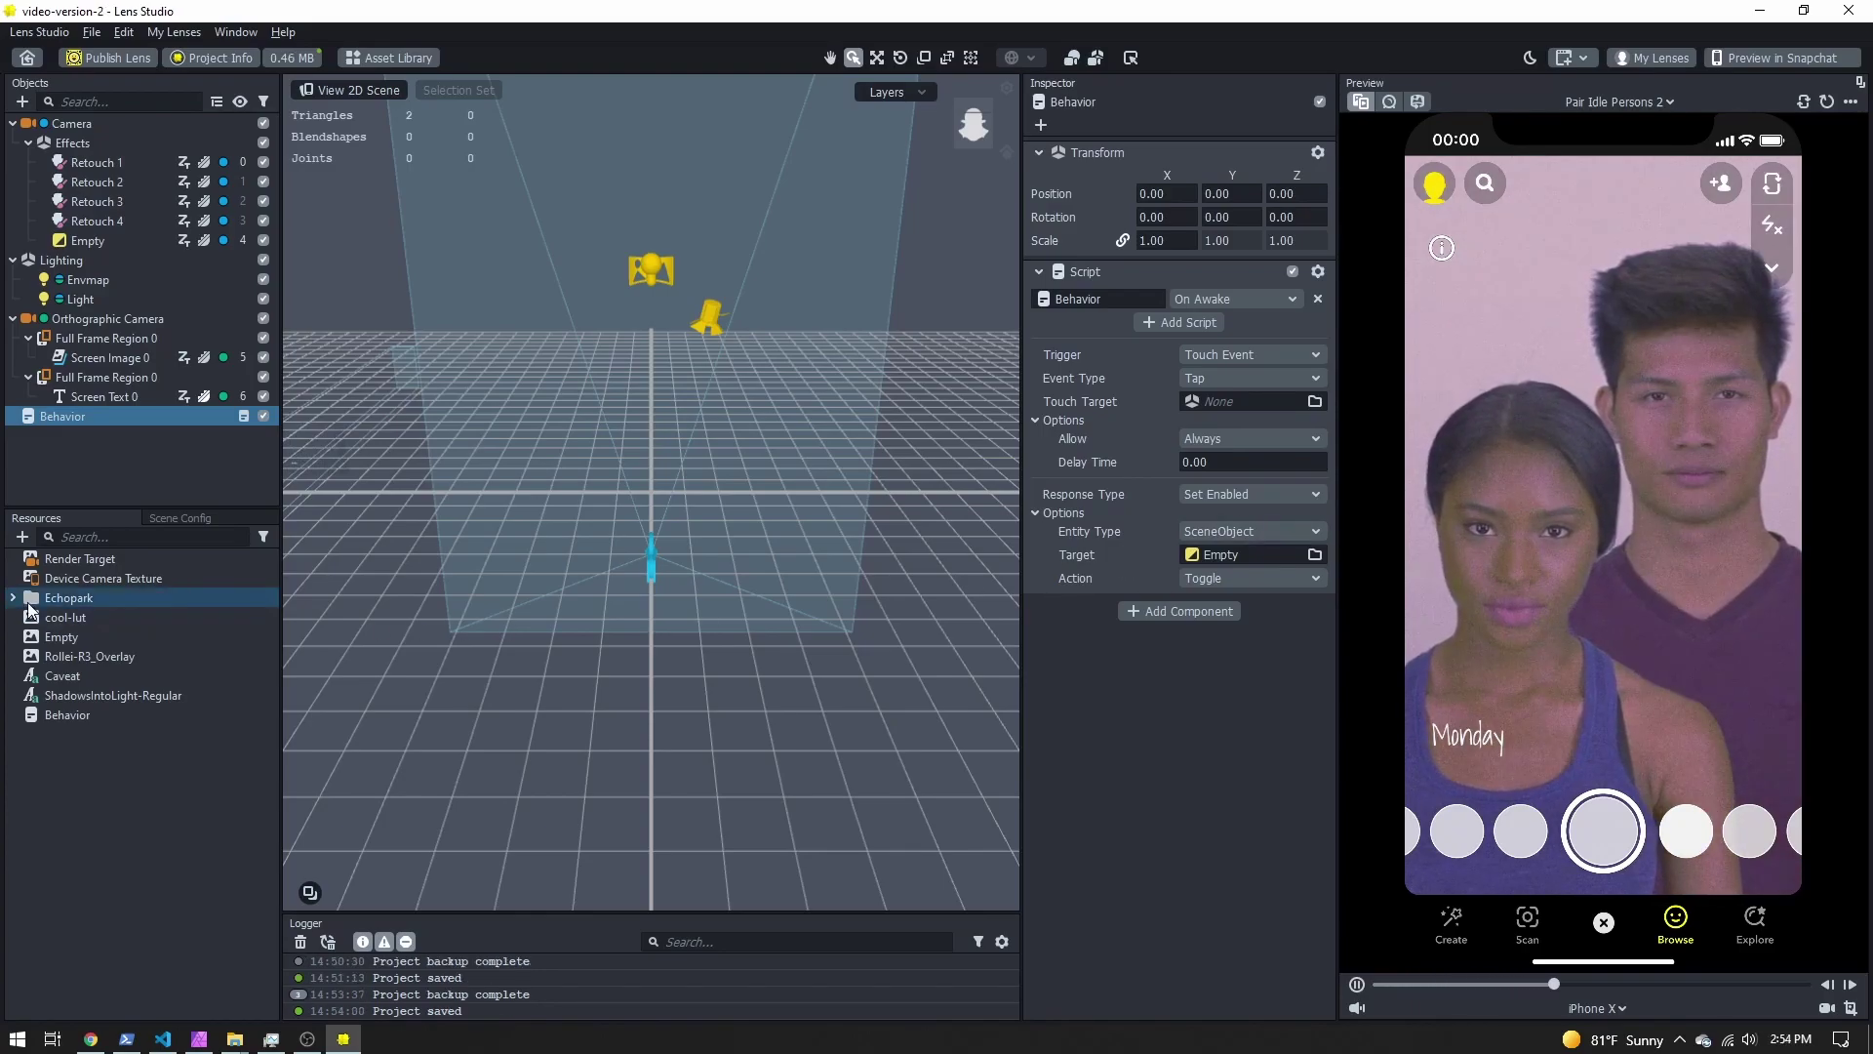
Add a BW colour correction post effect, then return to the Behavior script's settings.
{"action": "left_click", "coordinate": [142, 465]}
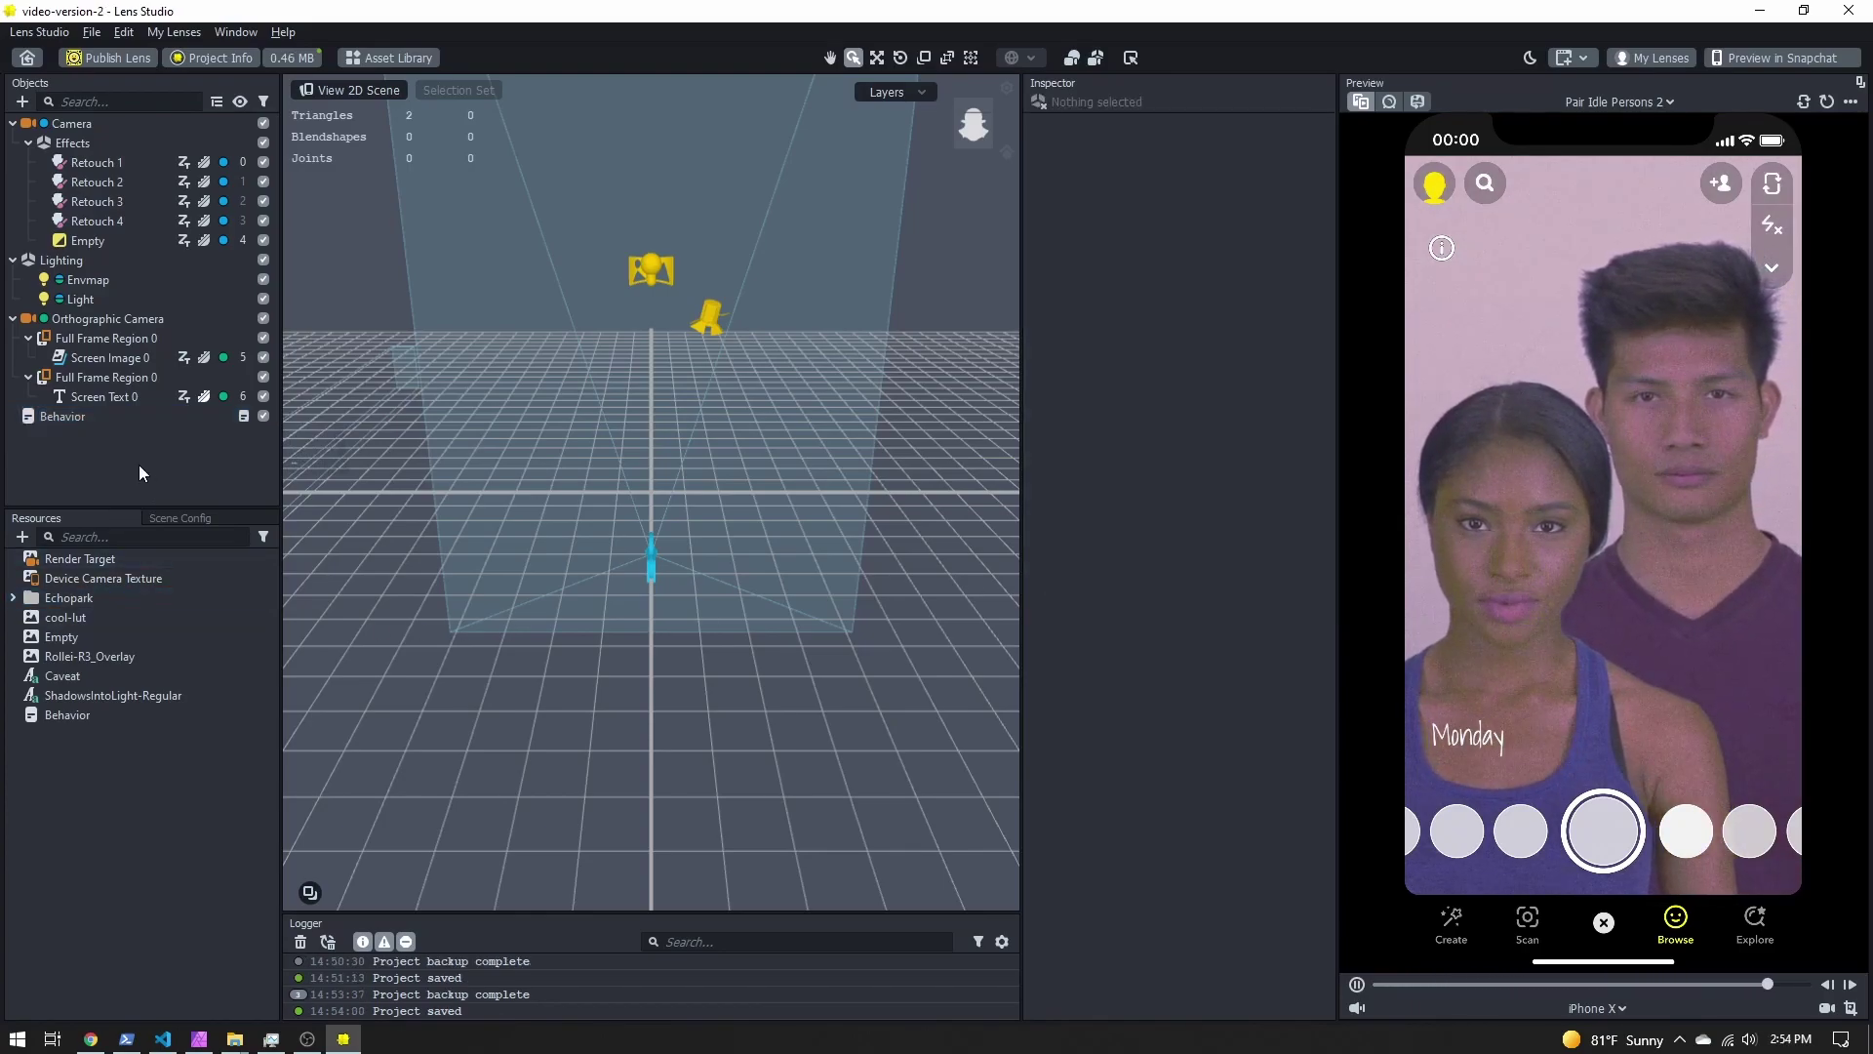
{"action": "left_click", "coordinate": [21, 101]}
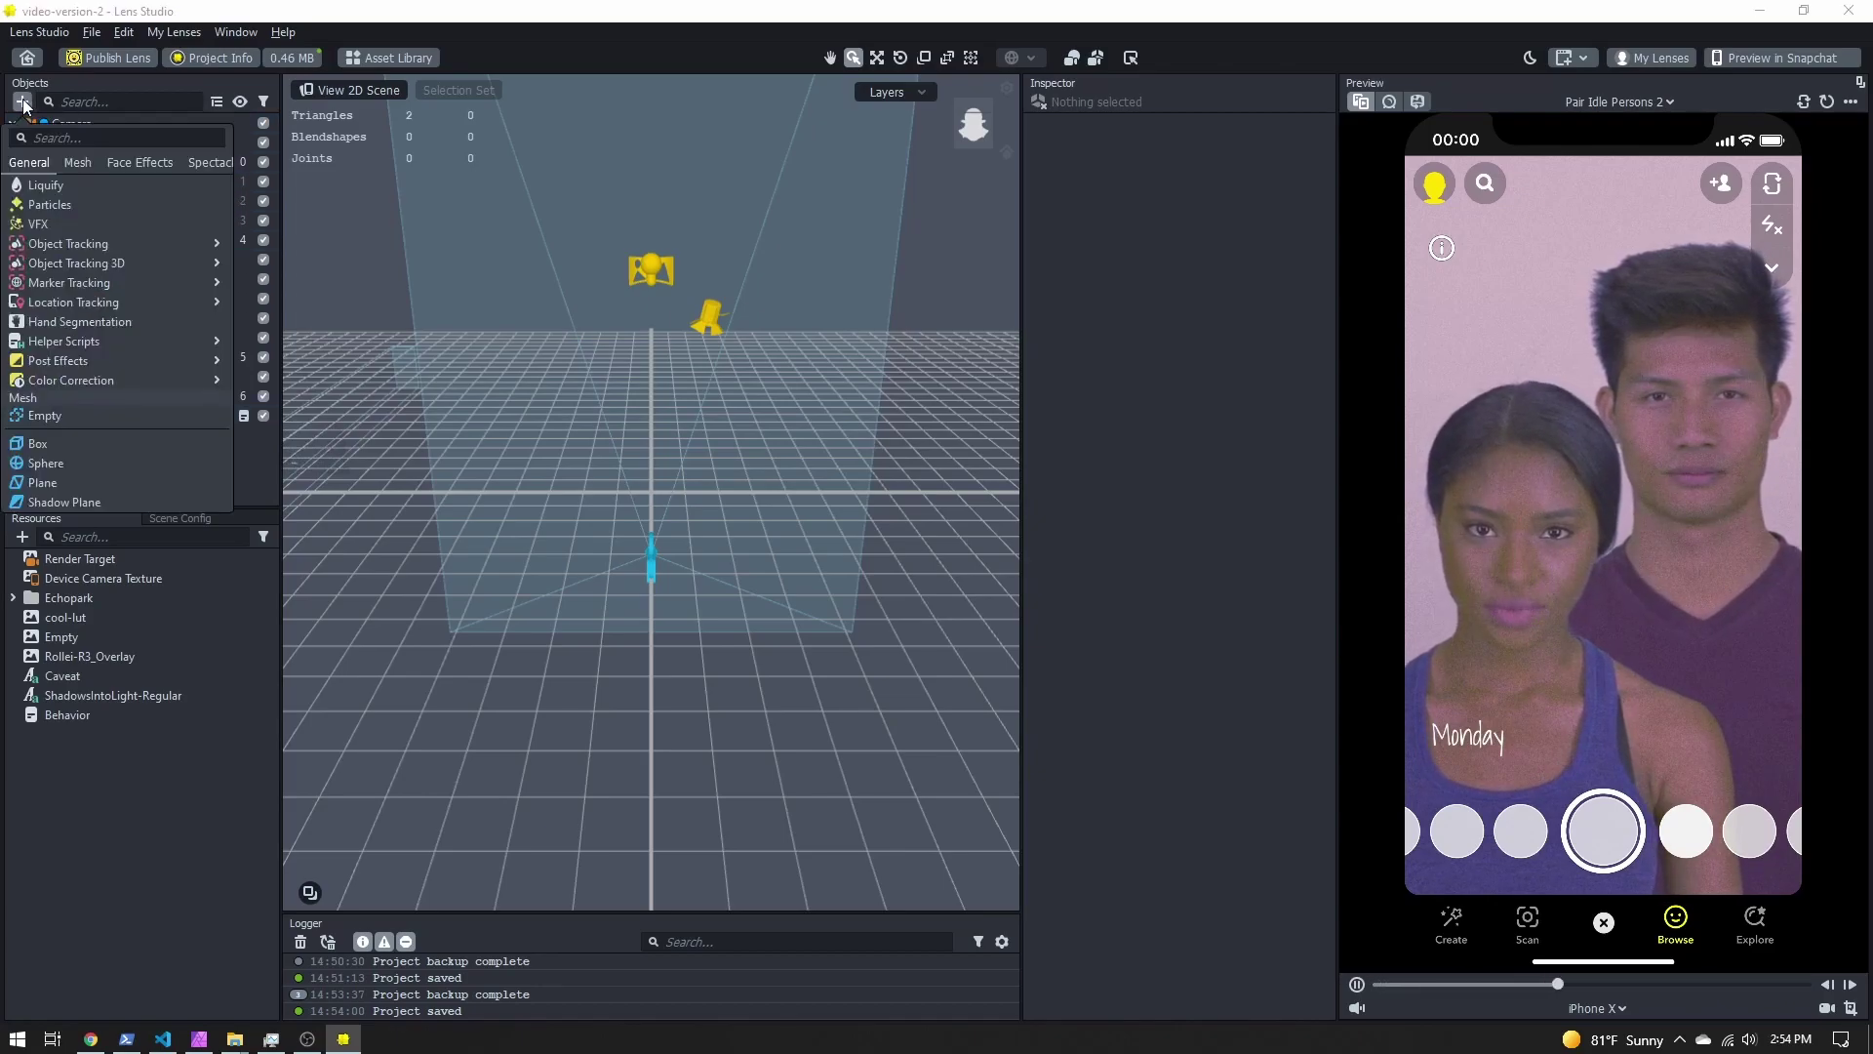
{"action": "mouse_move", "coordinate": [172, 382]}
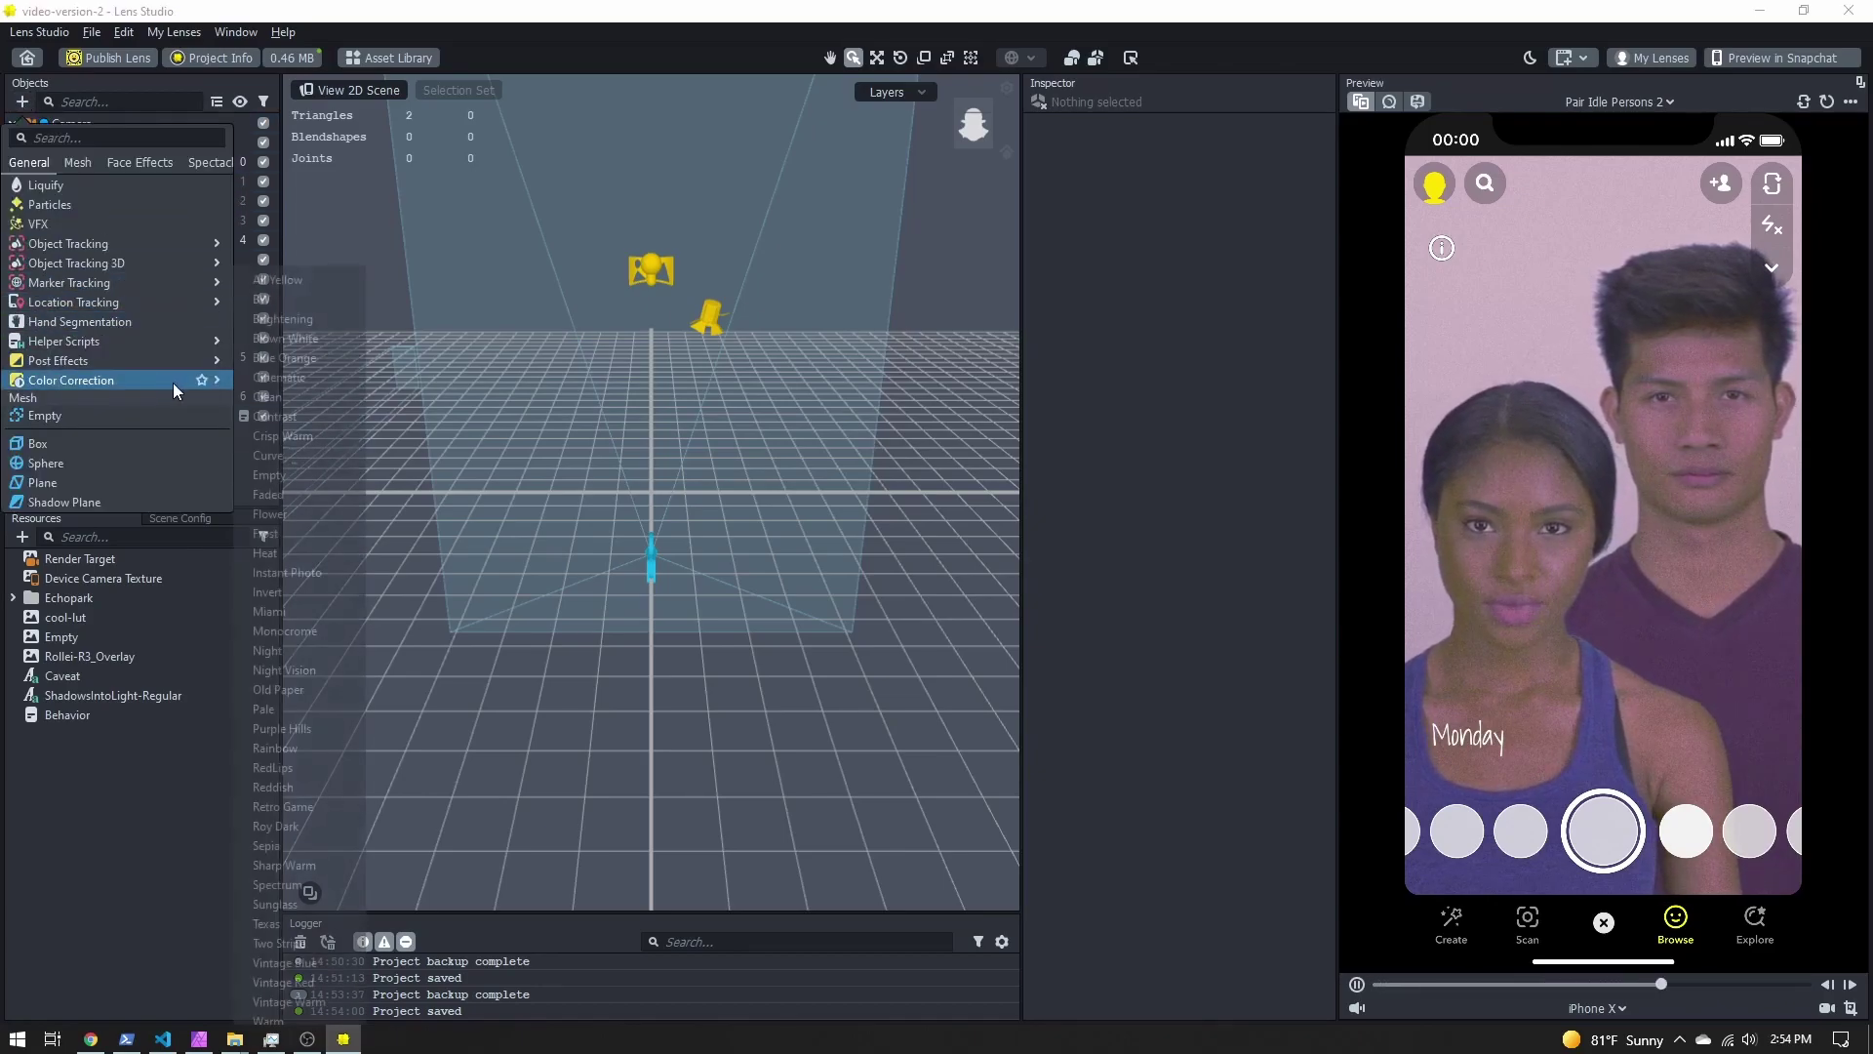
{"action": "left_click", "coordinate": [290, 302]}
{"action": "left_click", "coordinate": [73, 435]}
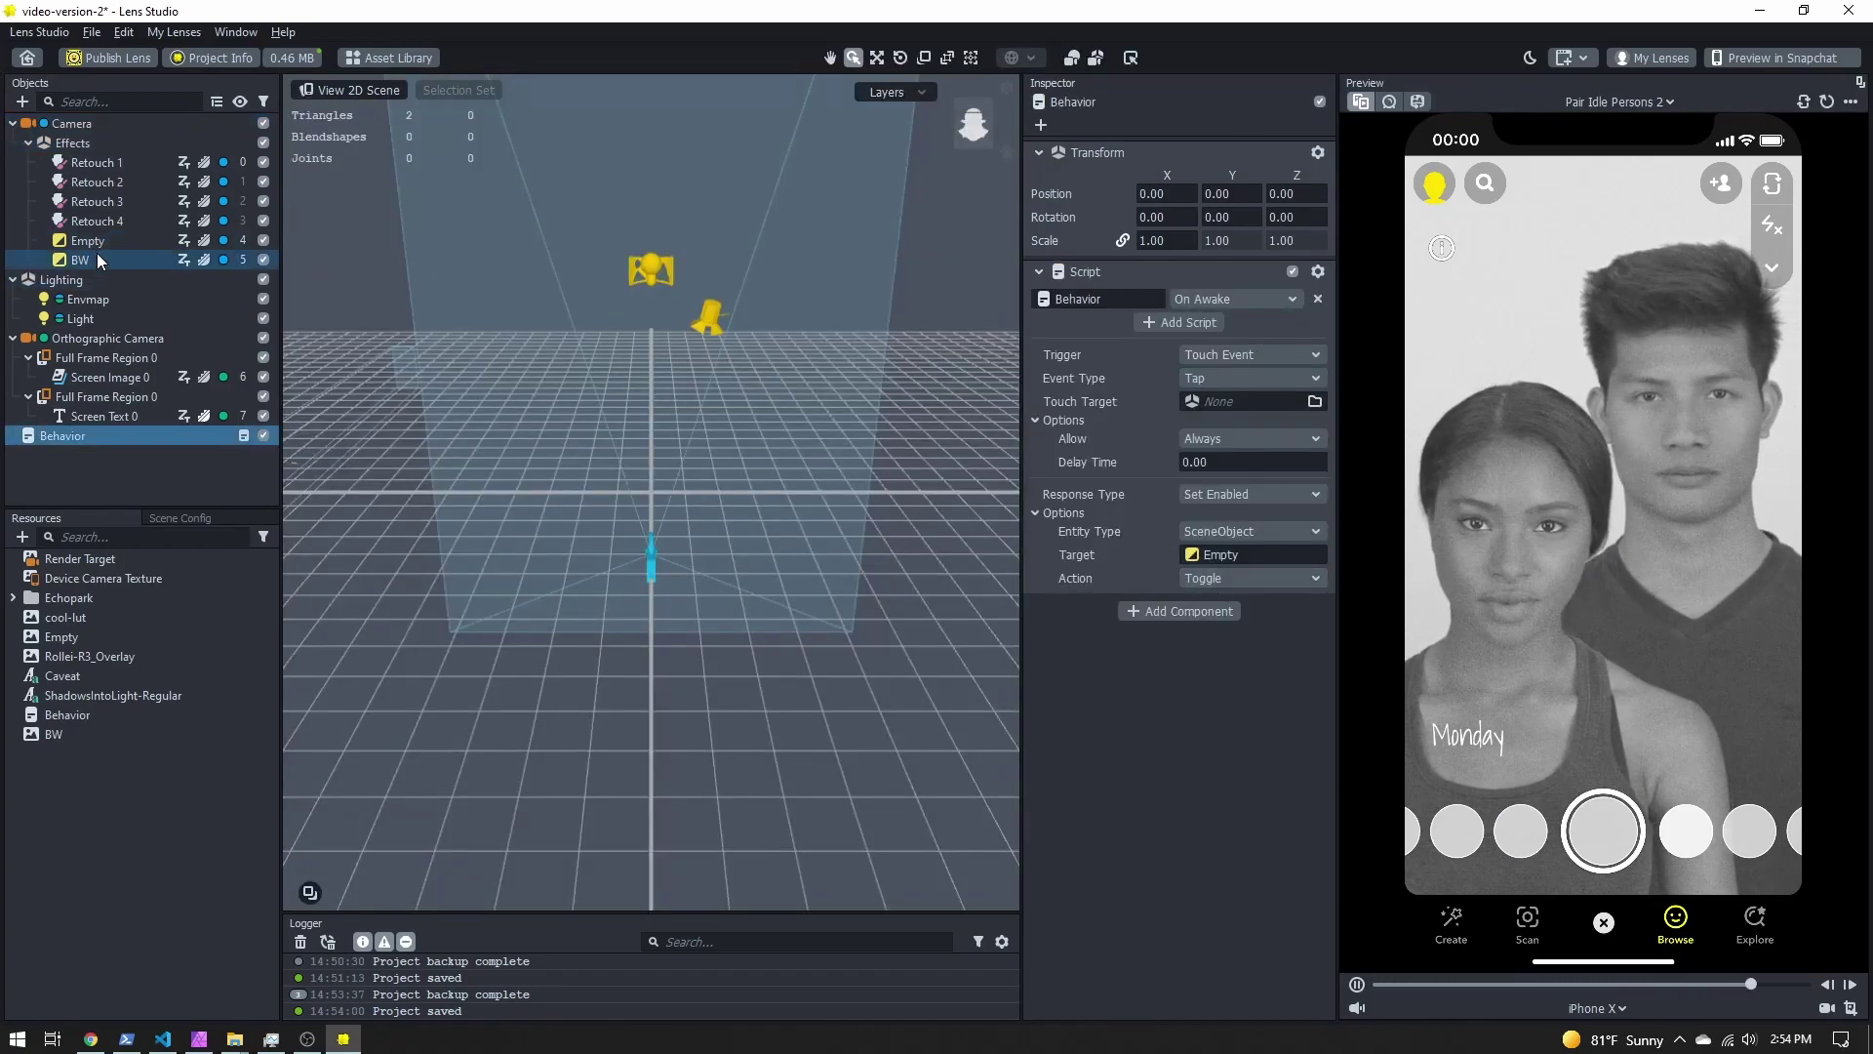
Add a second Script component to the Behavior object running the Behavior script.
{"action": "left_click", "coordinate": [1183, 612]}
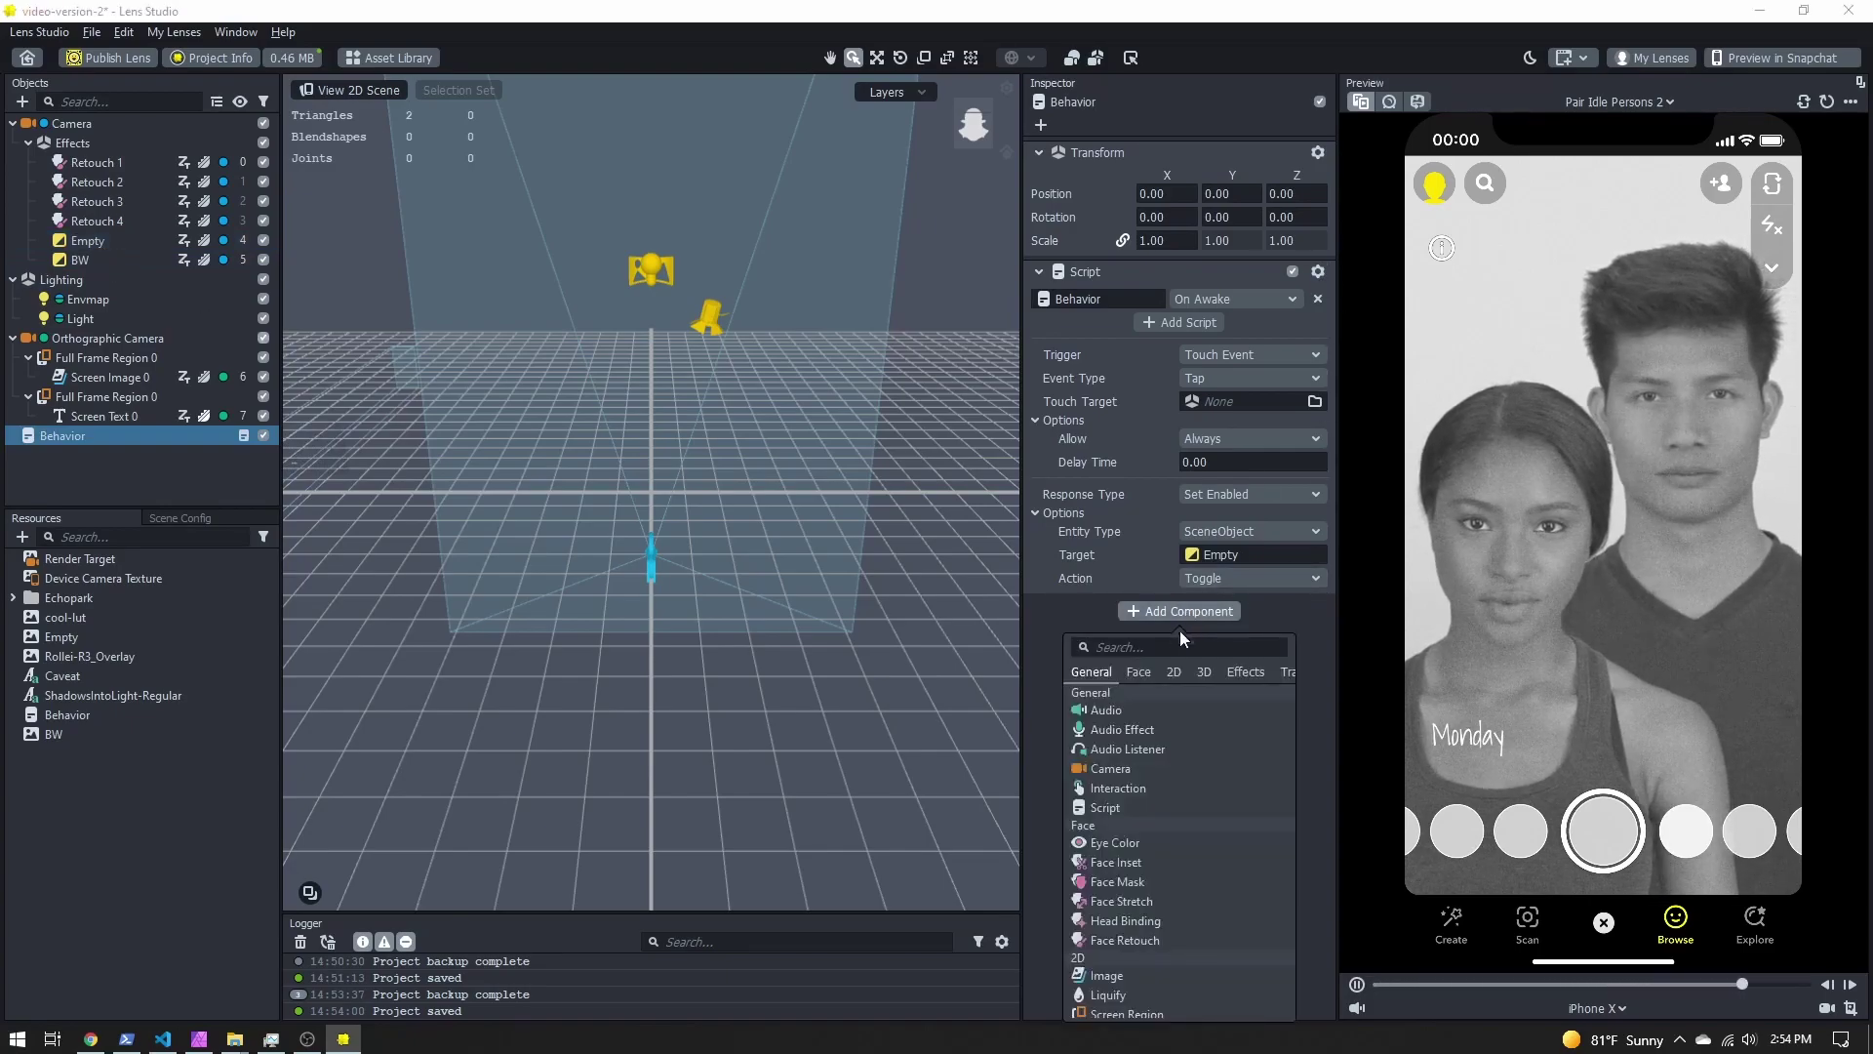
{"action": "left_click", "coordinate": [1128, 806]}
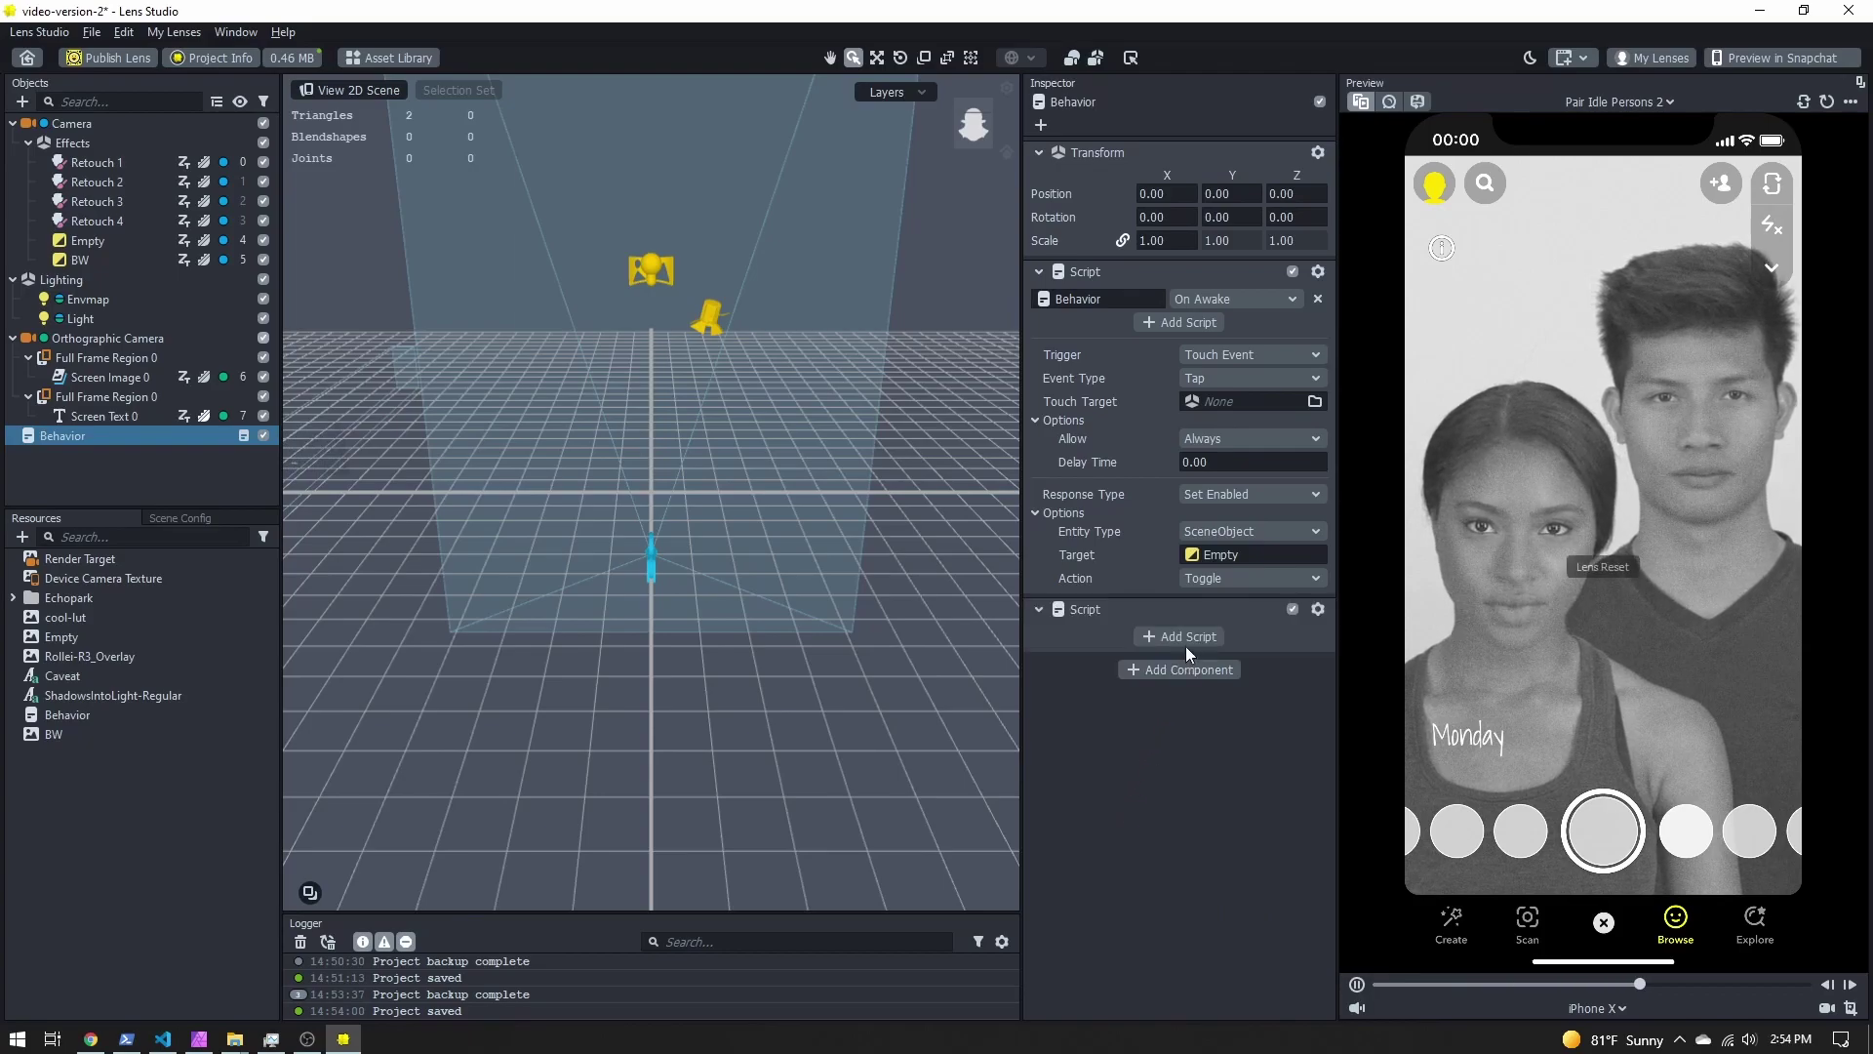
{"action": "left_click", "coordinate": [1161, 634]}
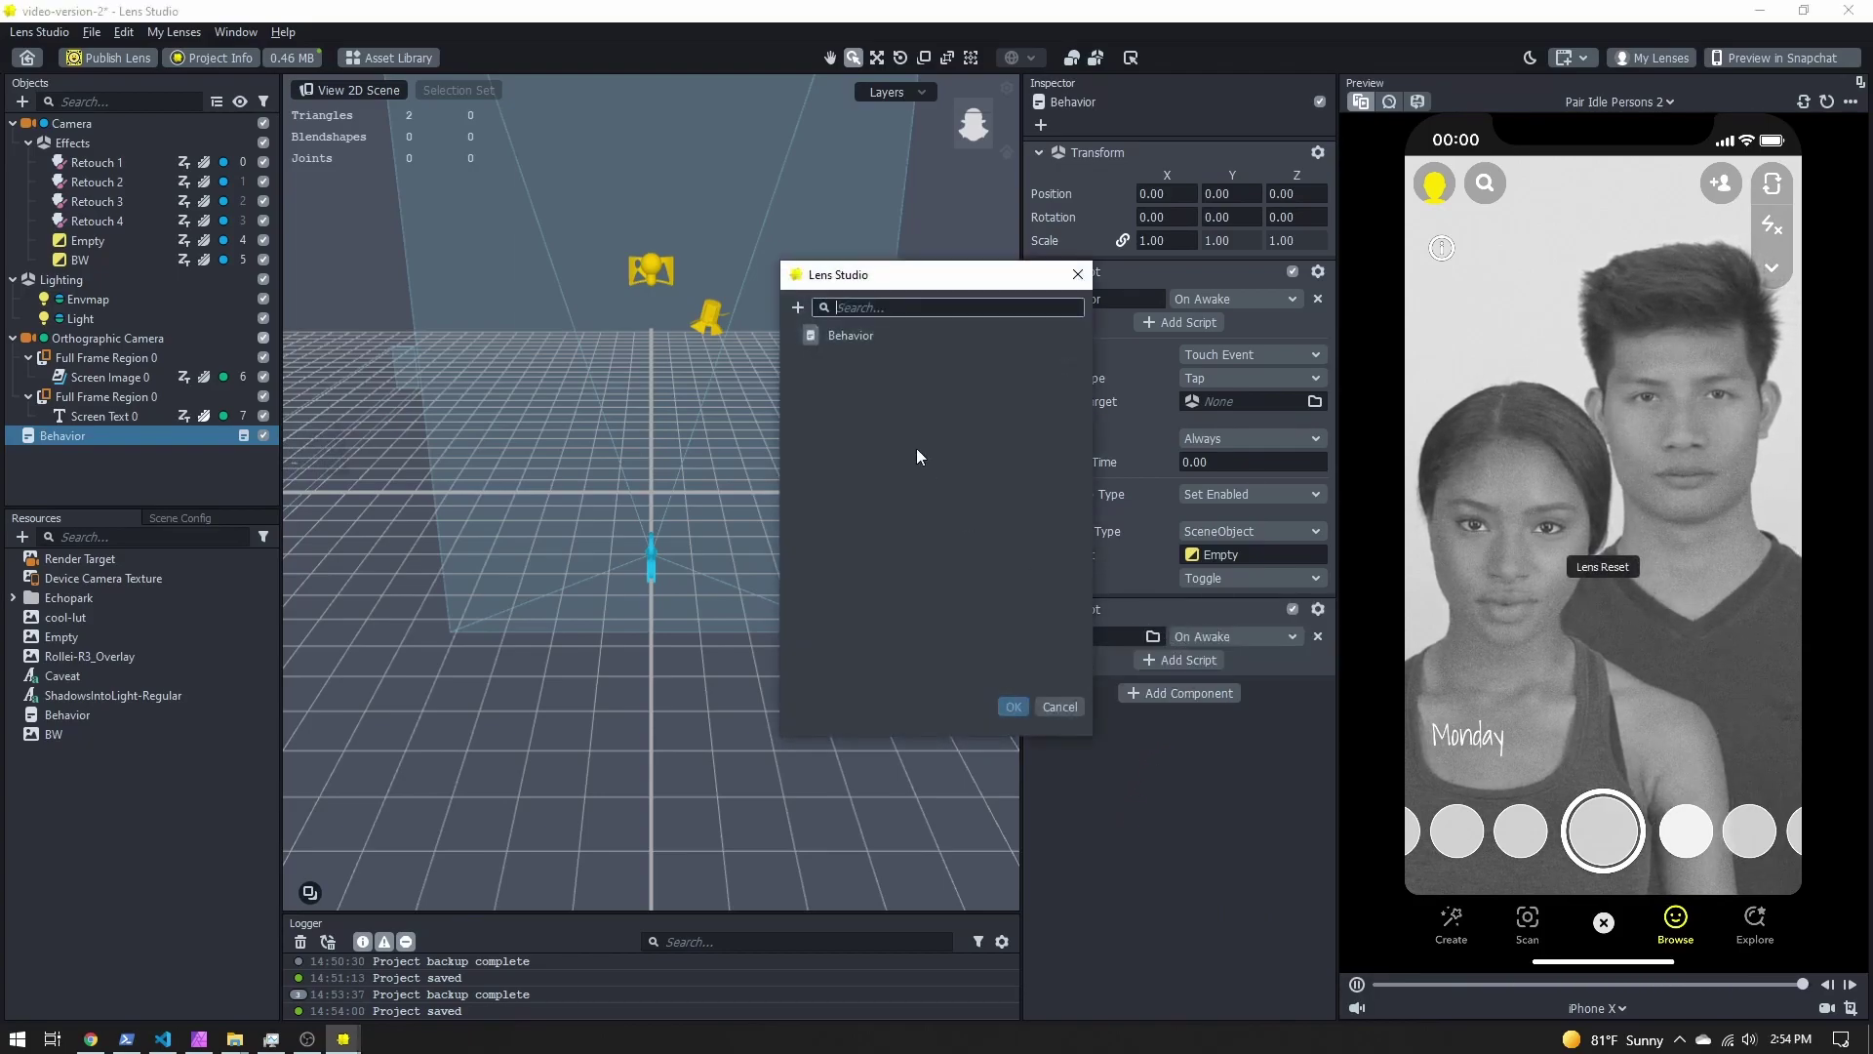
{"action": "double_click", "coordinate": [872, 327]}
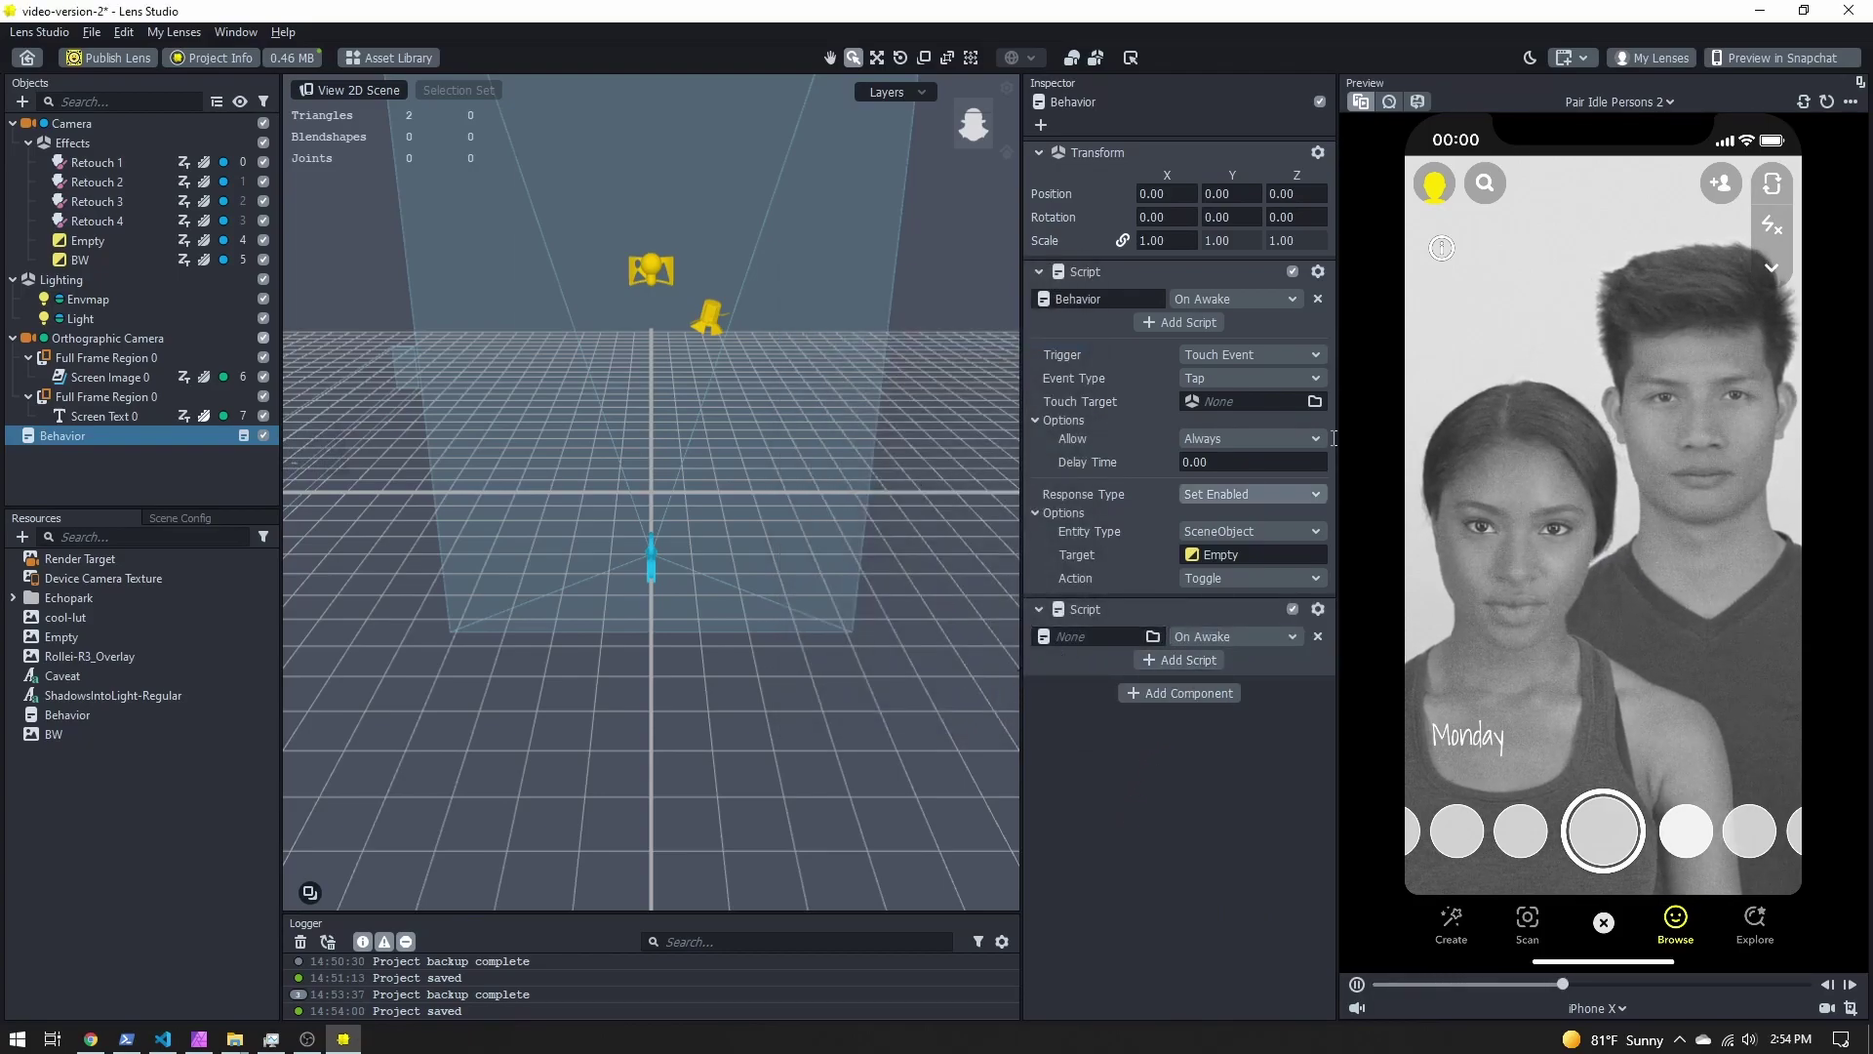
Set the second script's response type to Set Enabled and its target to BW.
{"action": "left_click", "coordinate": [1317, 272]}
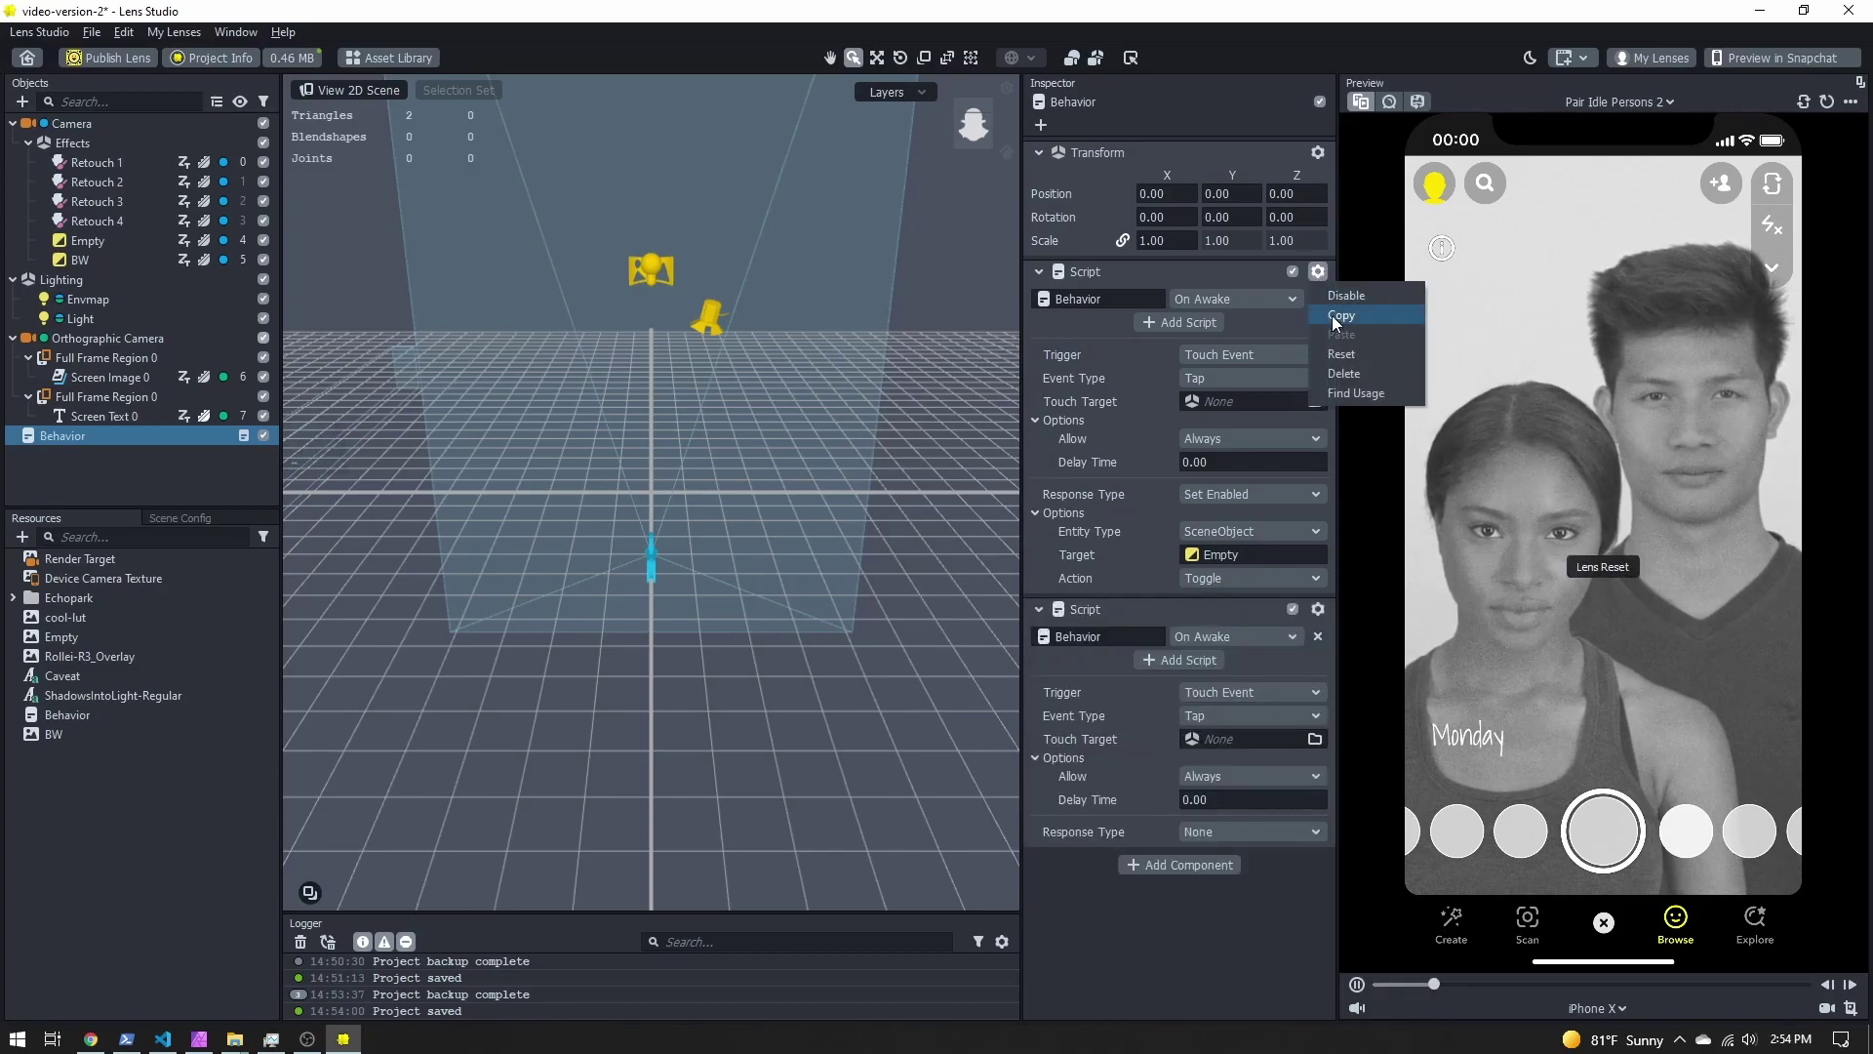
{"action": "left_click", "coordinate": [1314, 269]}
{"action": "left_click", "coordinate": [1314, 269]}
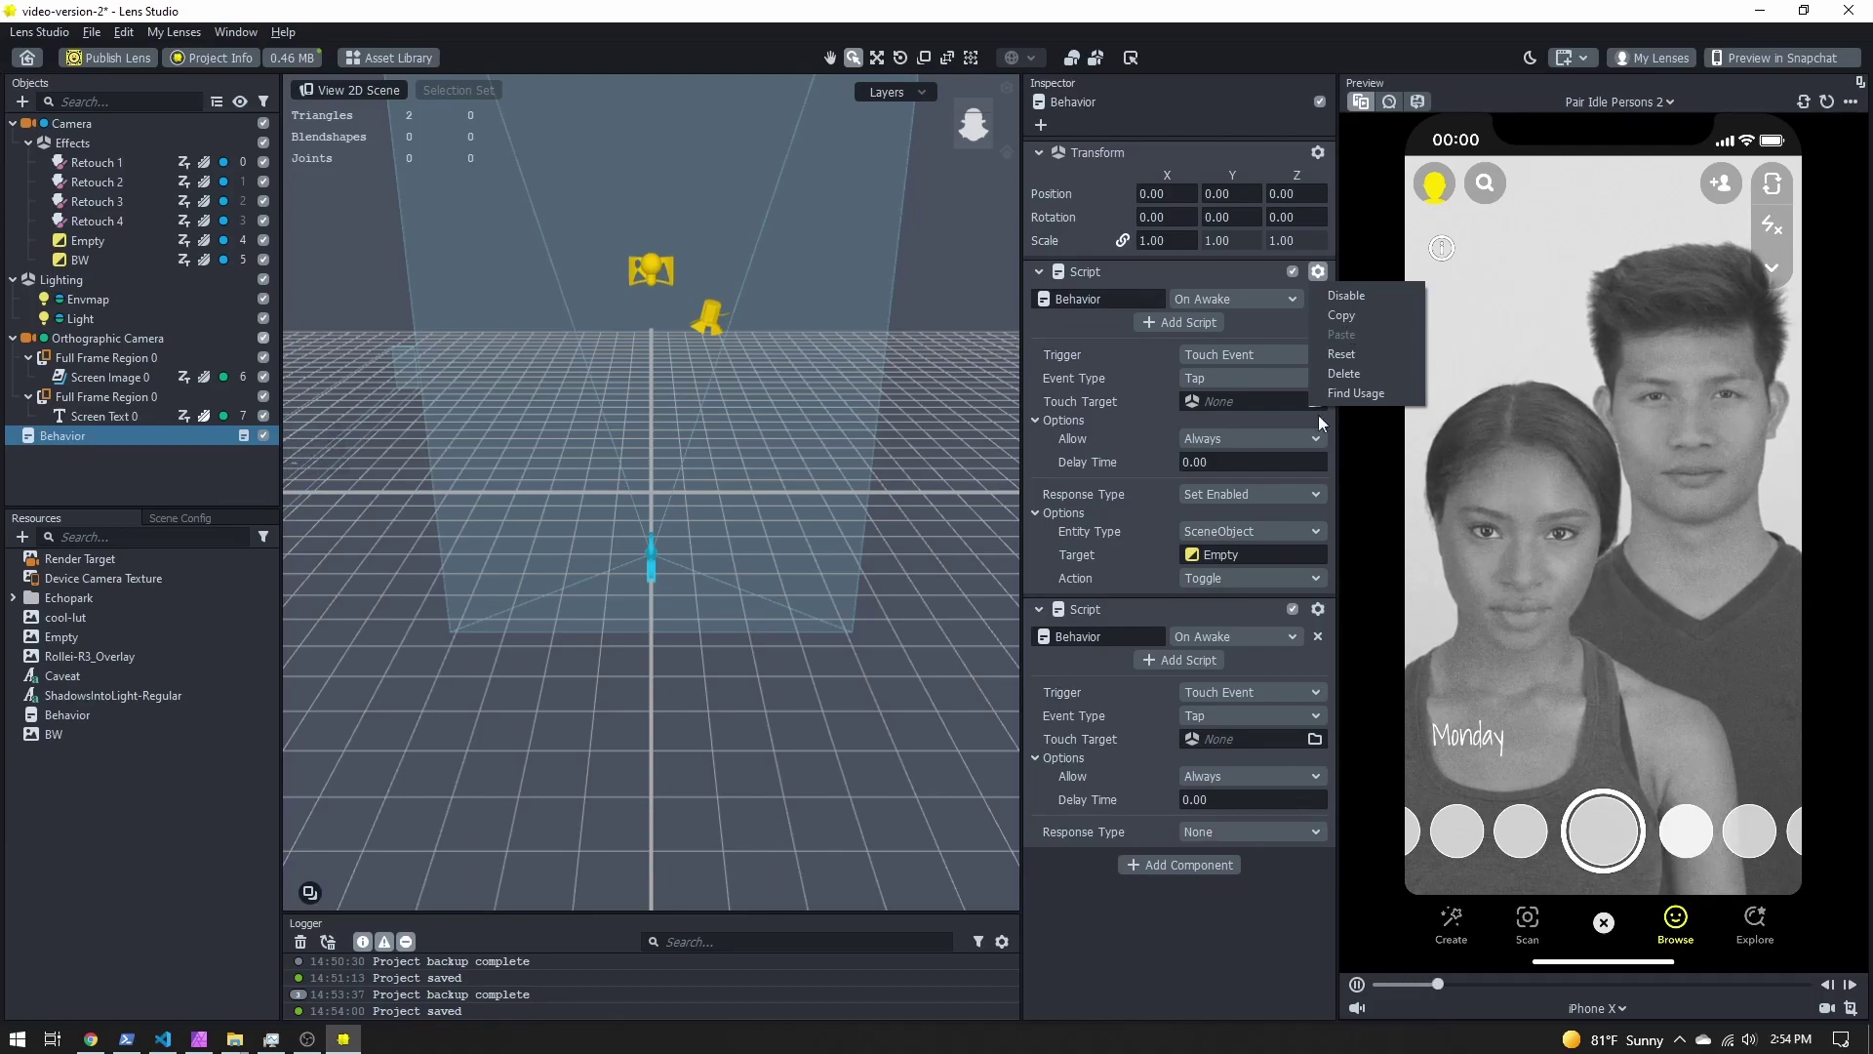
{"action": "left_click", "coordinate": [1208, 825]}
{"action": "left_click", "coordinate": [1208, 827]}
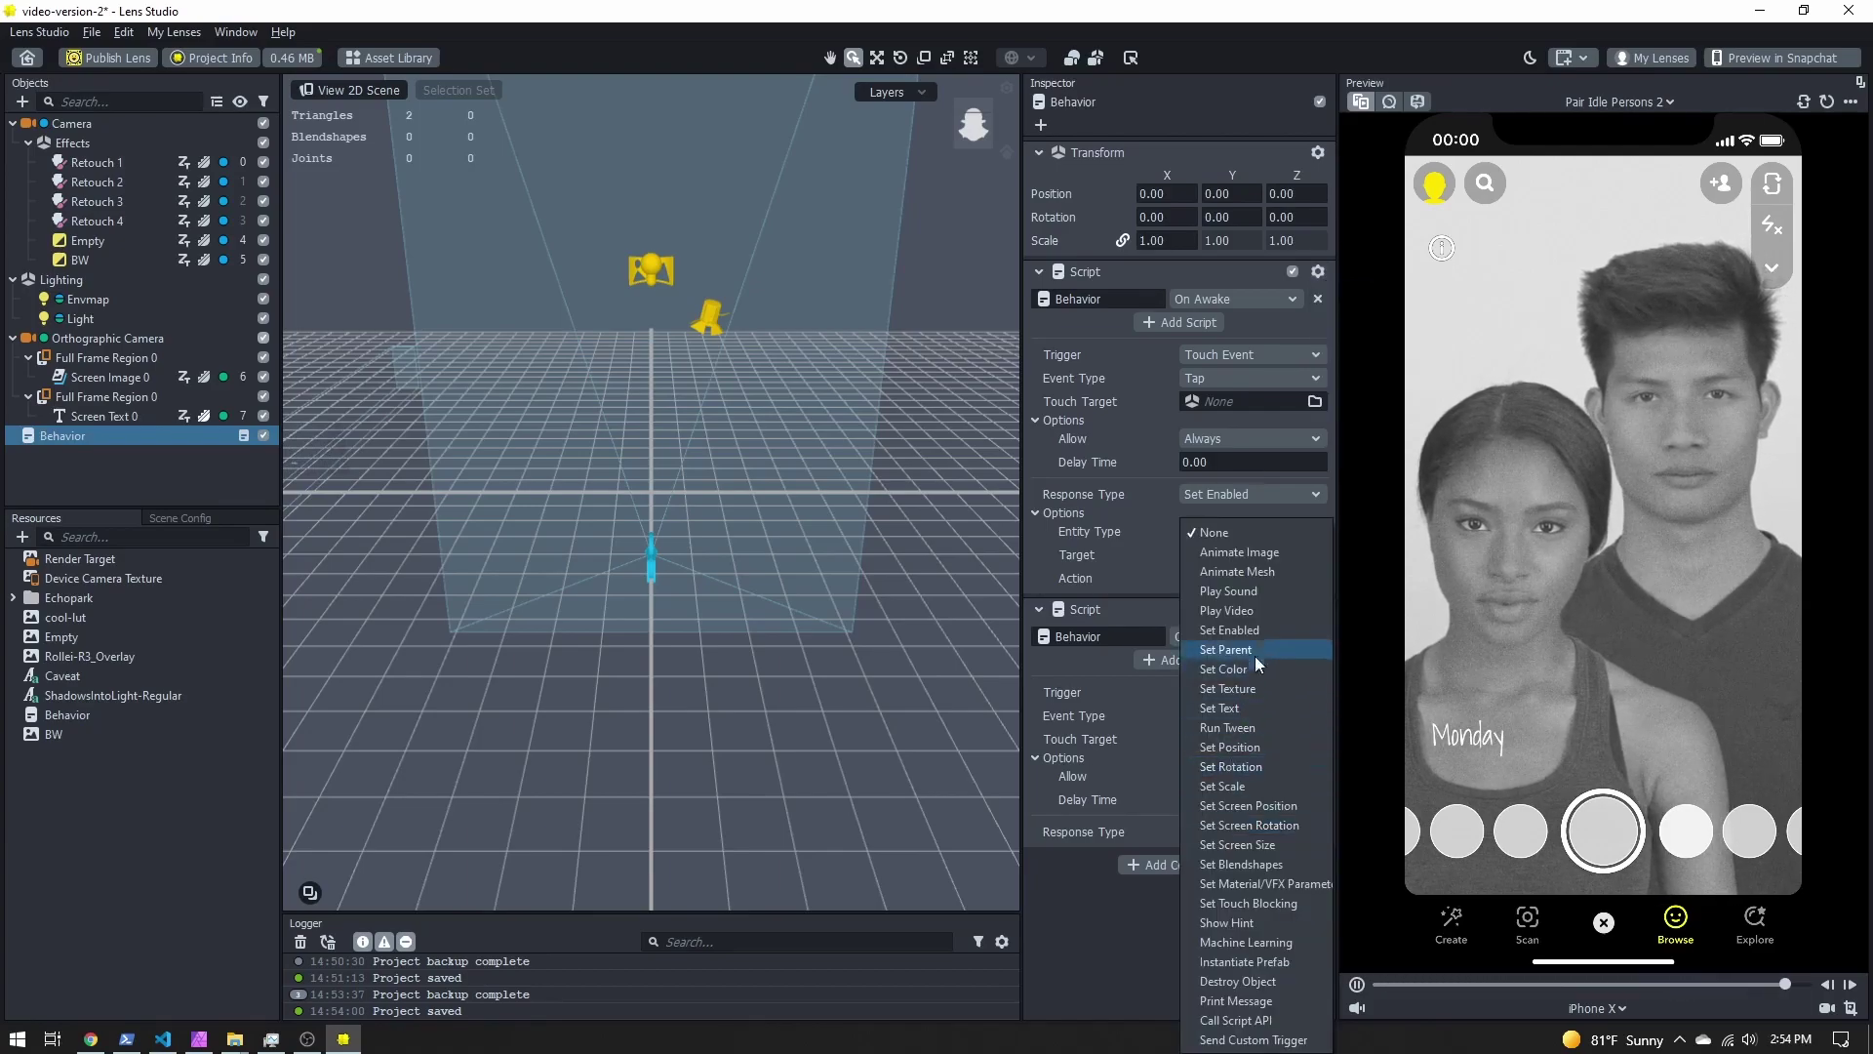
{"action": "left_click", "coordinate": [1262, 631]}
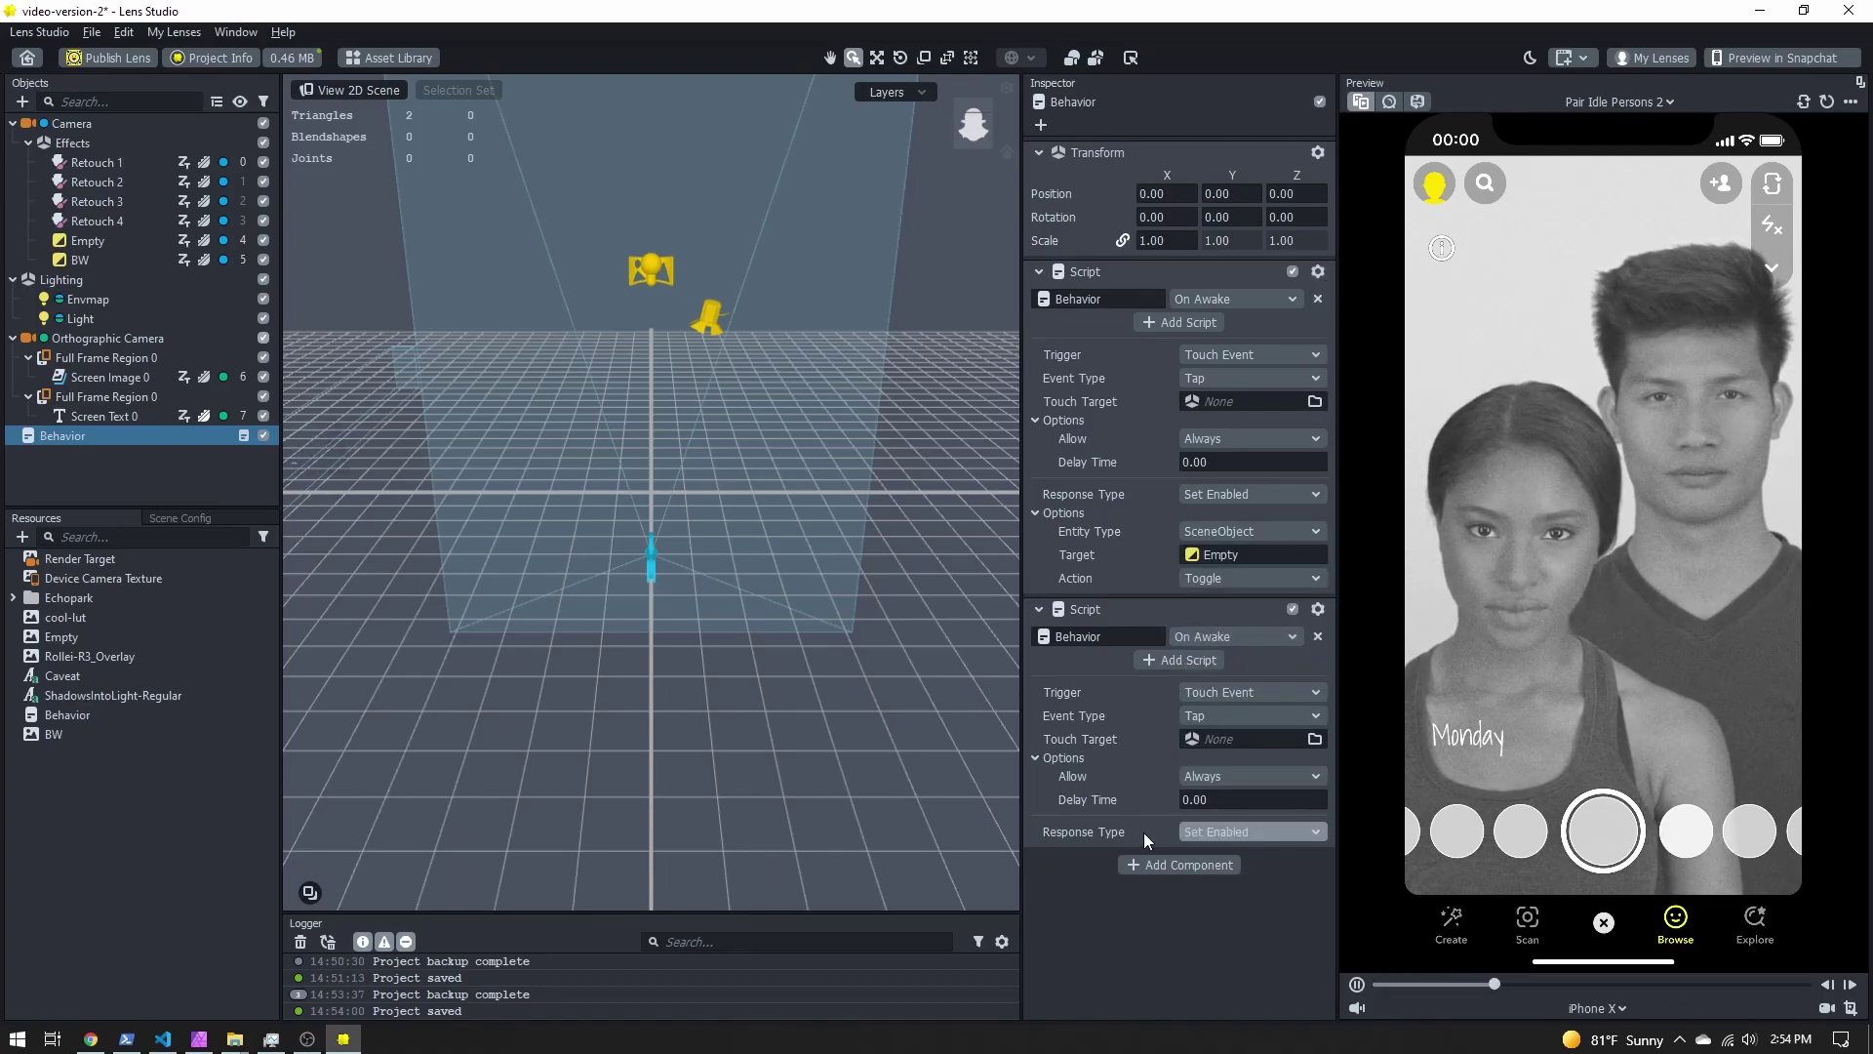
{"action": "left_click", "coordinate": [1234, 892]}
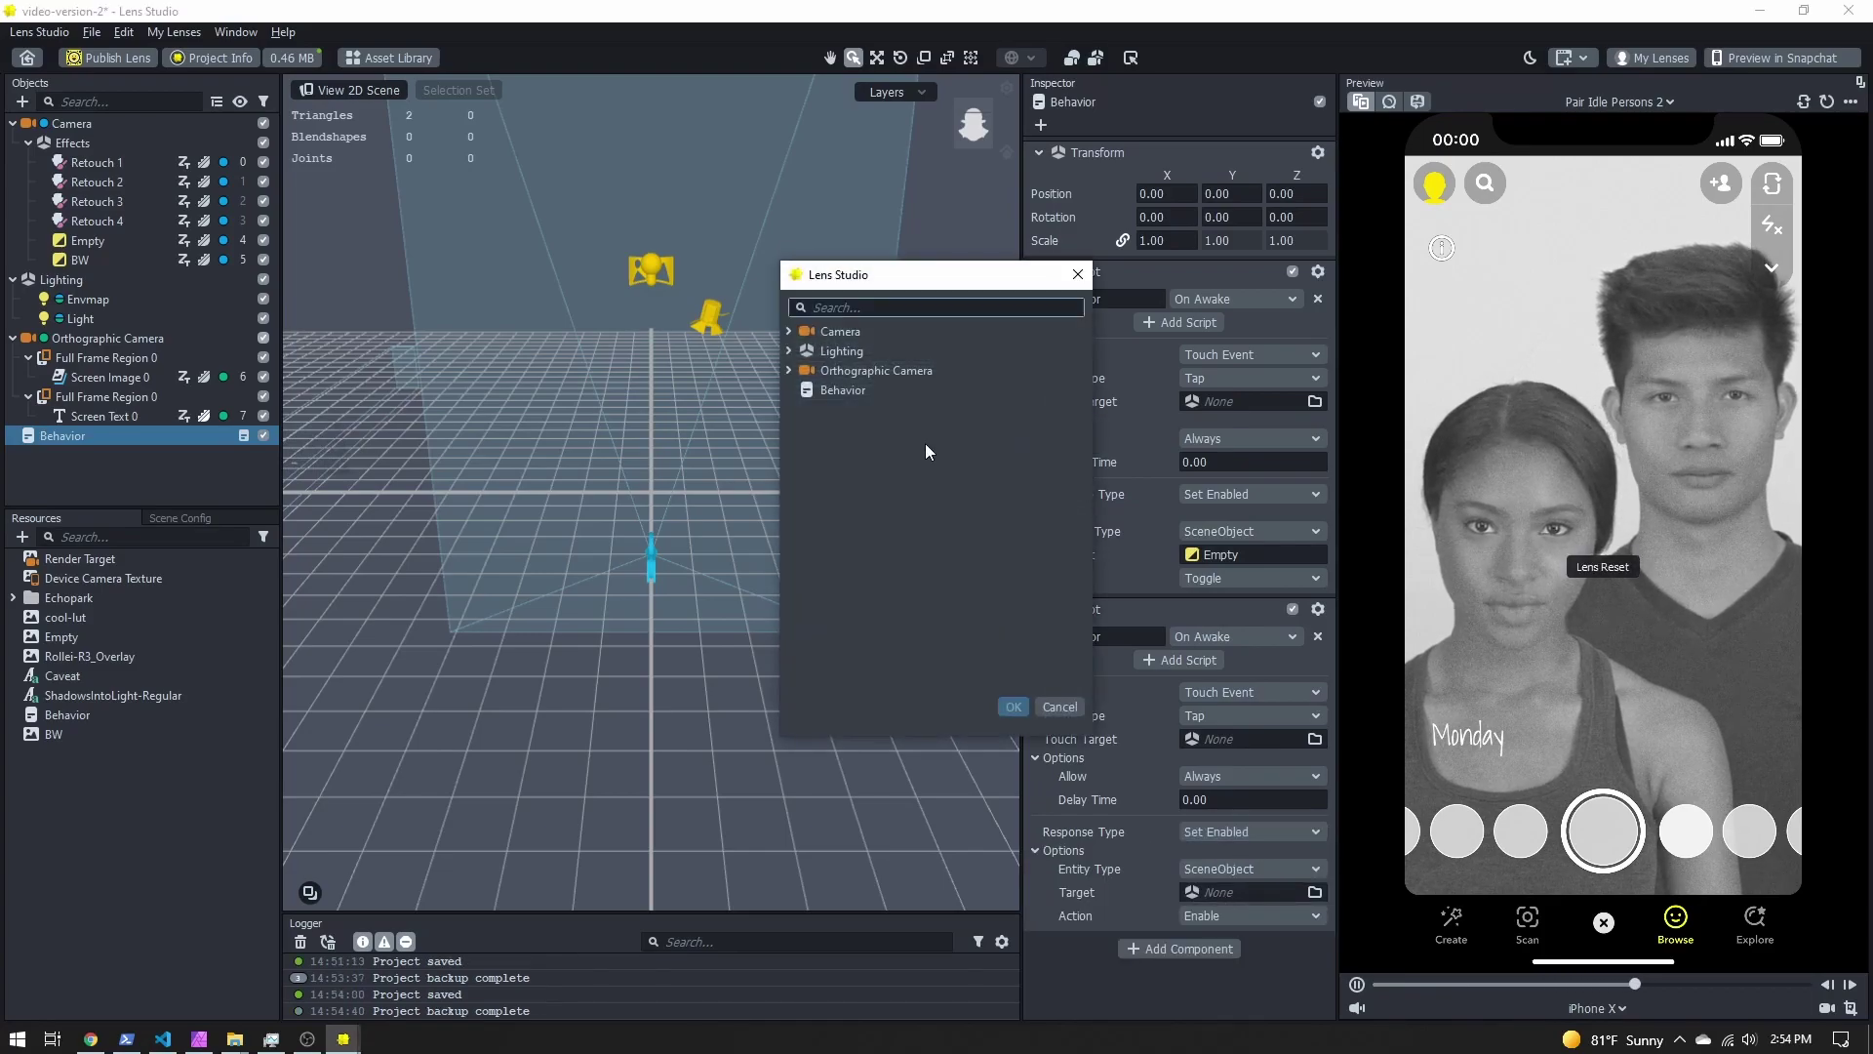
{"action": "type", "text": "bw"}
{"action": "double_click", "coordinate": [860, 370]}
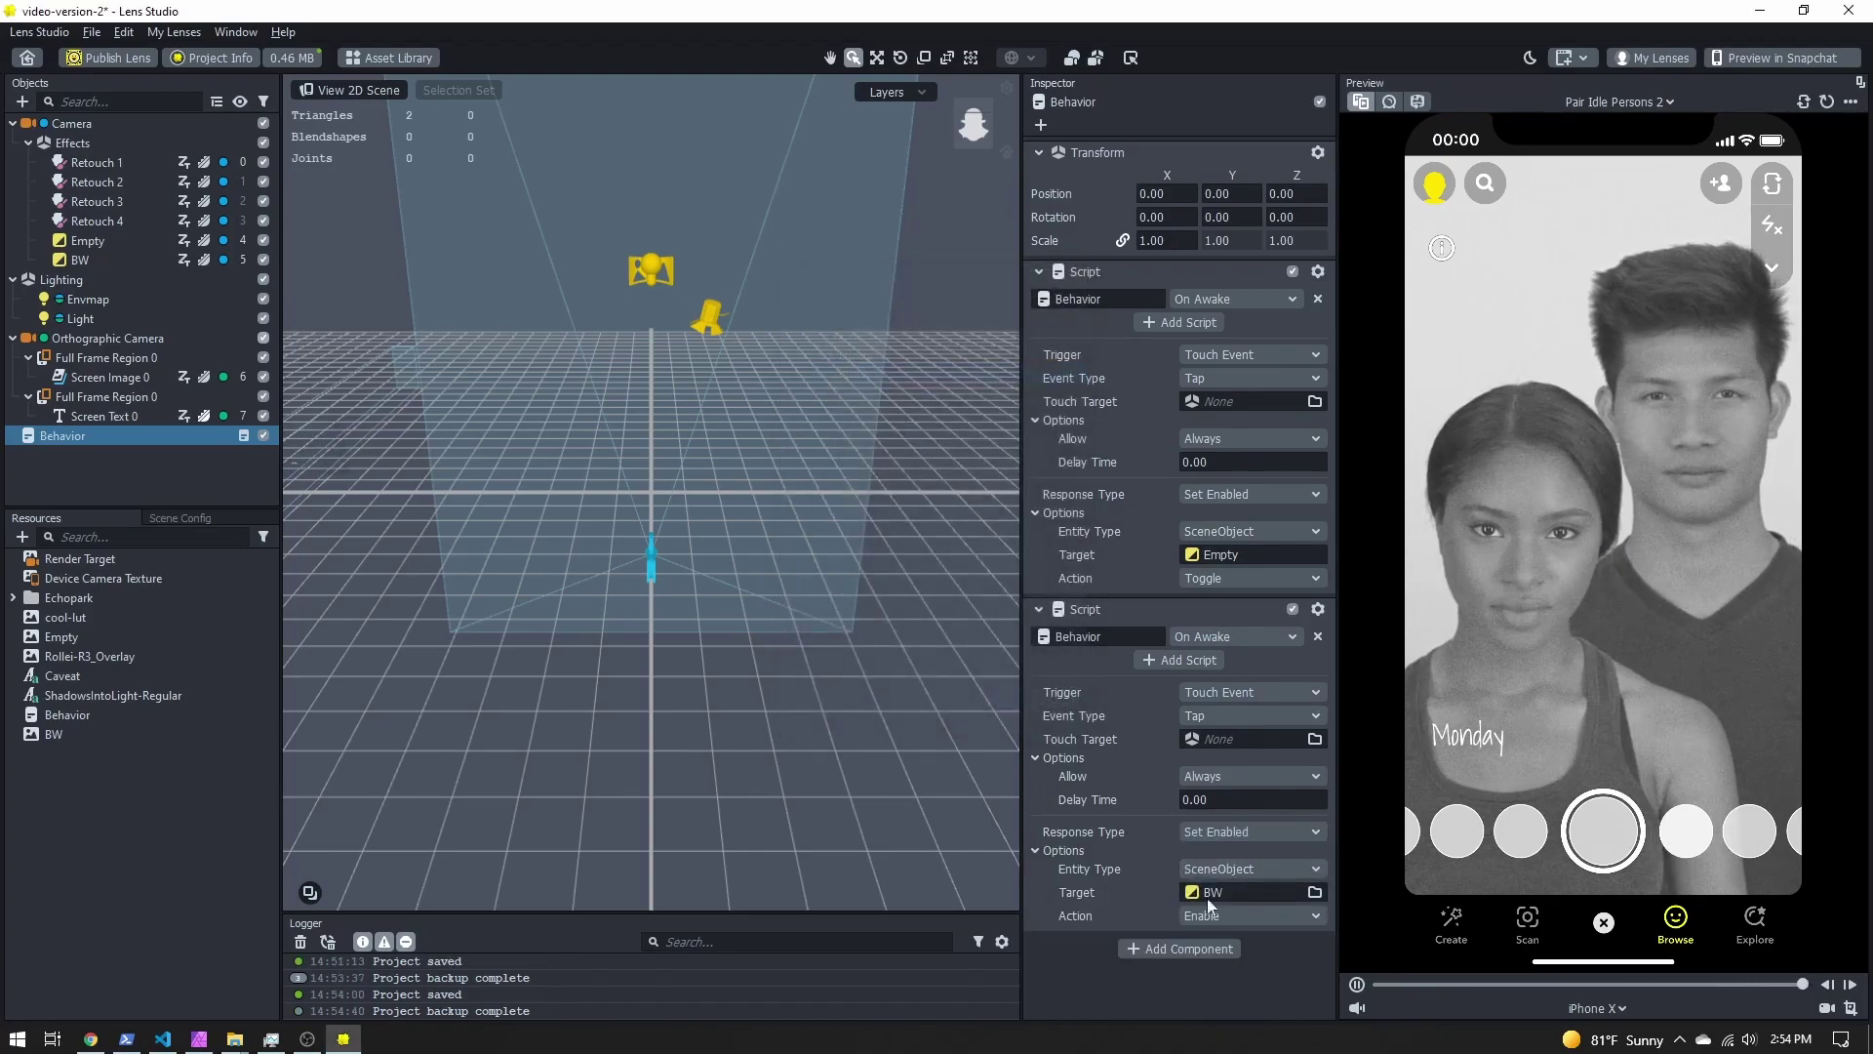
Change the second script's action on BW to Toggle.
{"action": "left_click", "coordinate": [1280, 915]}
{"action": "left_click", "coordinate": [1237, 960]}
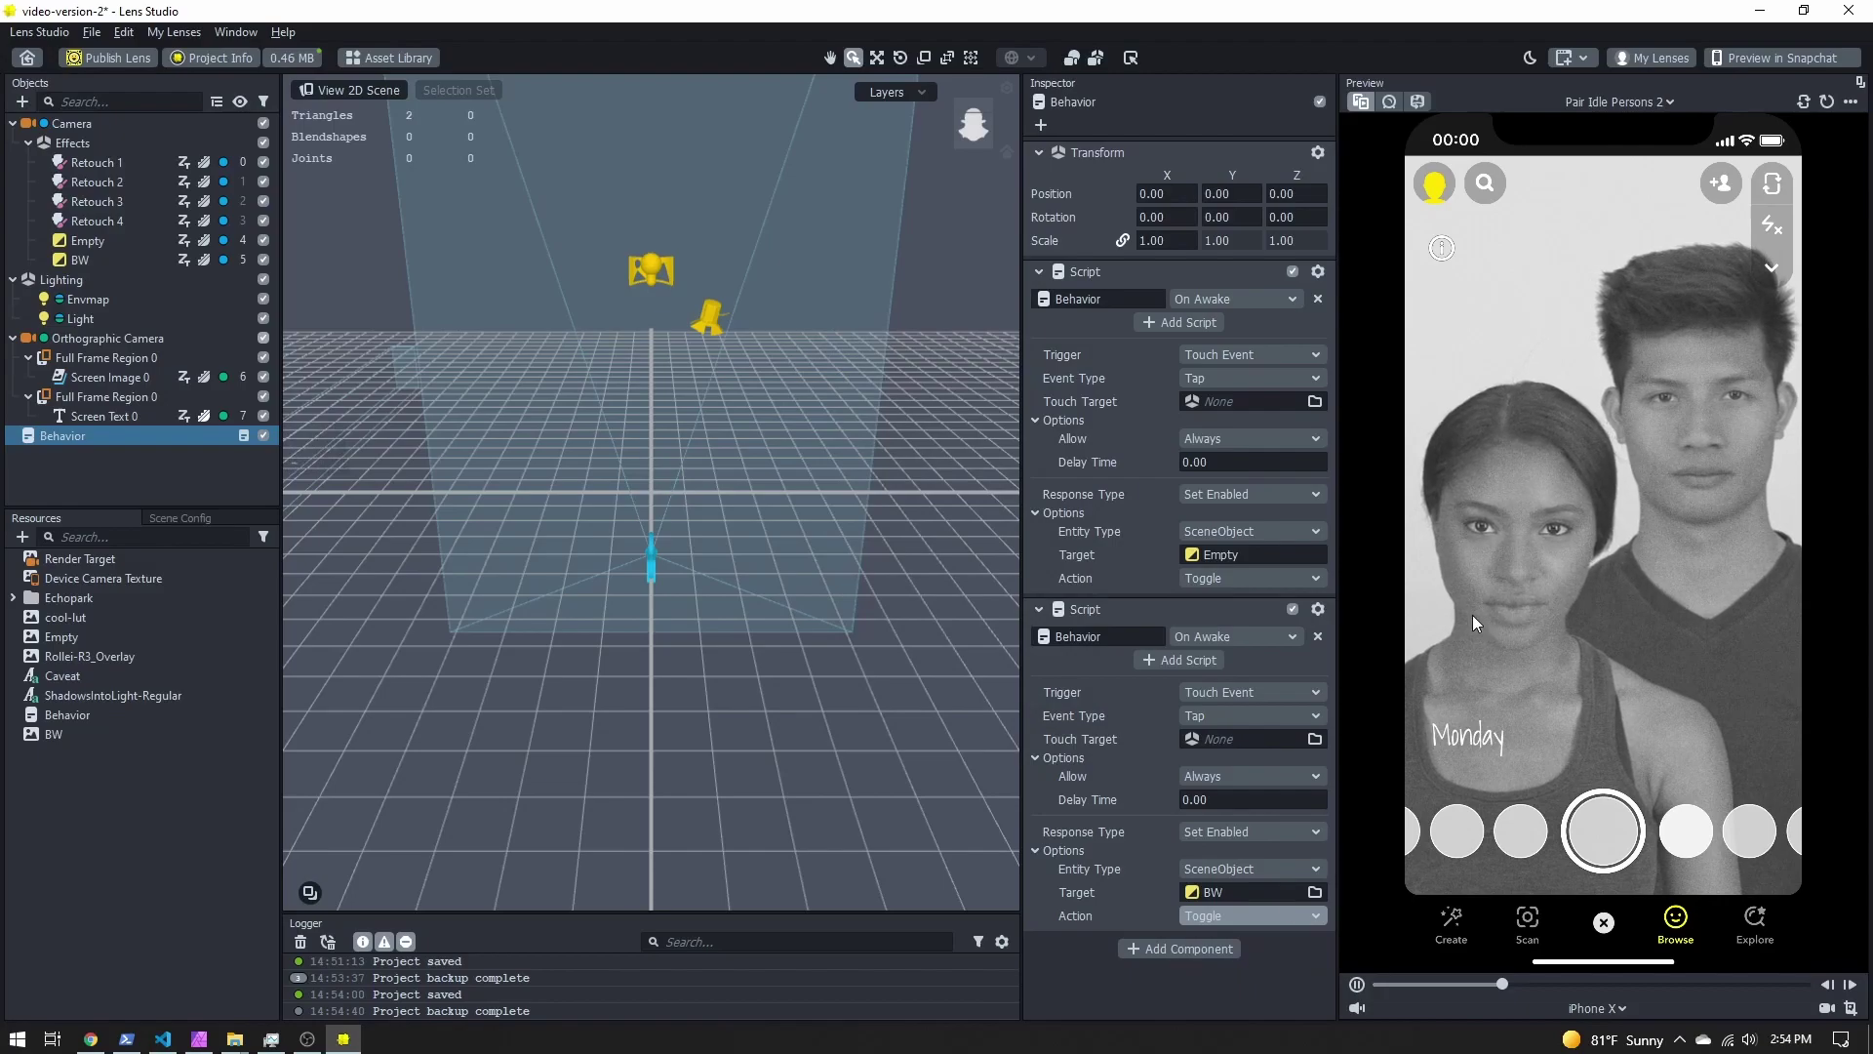
{"action": "key", "text": "ctrl+z"}
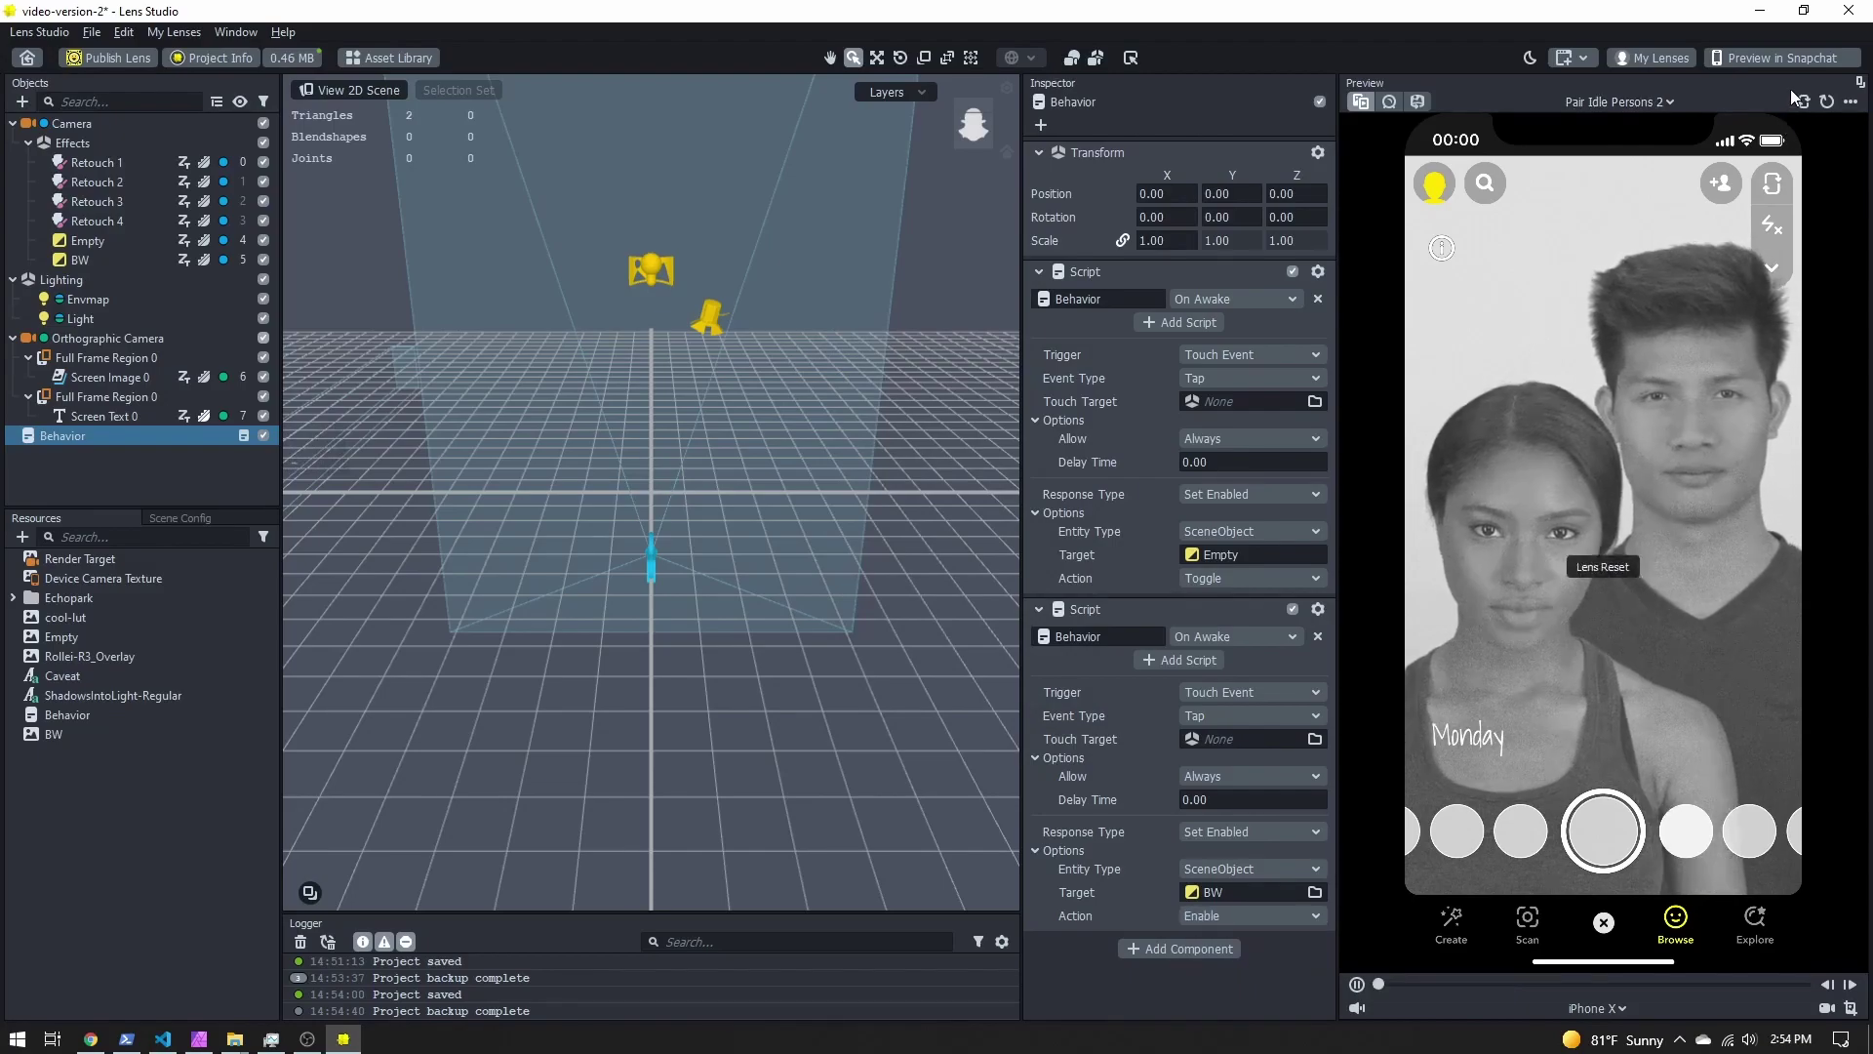
{"action": "left_click", "coordinate": [1583, 490]}
Tap the preview repeatedly to flip between black-and-white and colour, ending in colour.
{"action": "left_click", "coordinate": [1608, 518]}
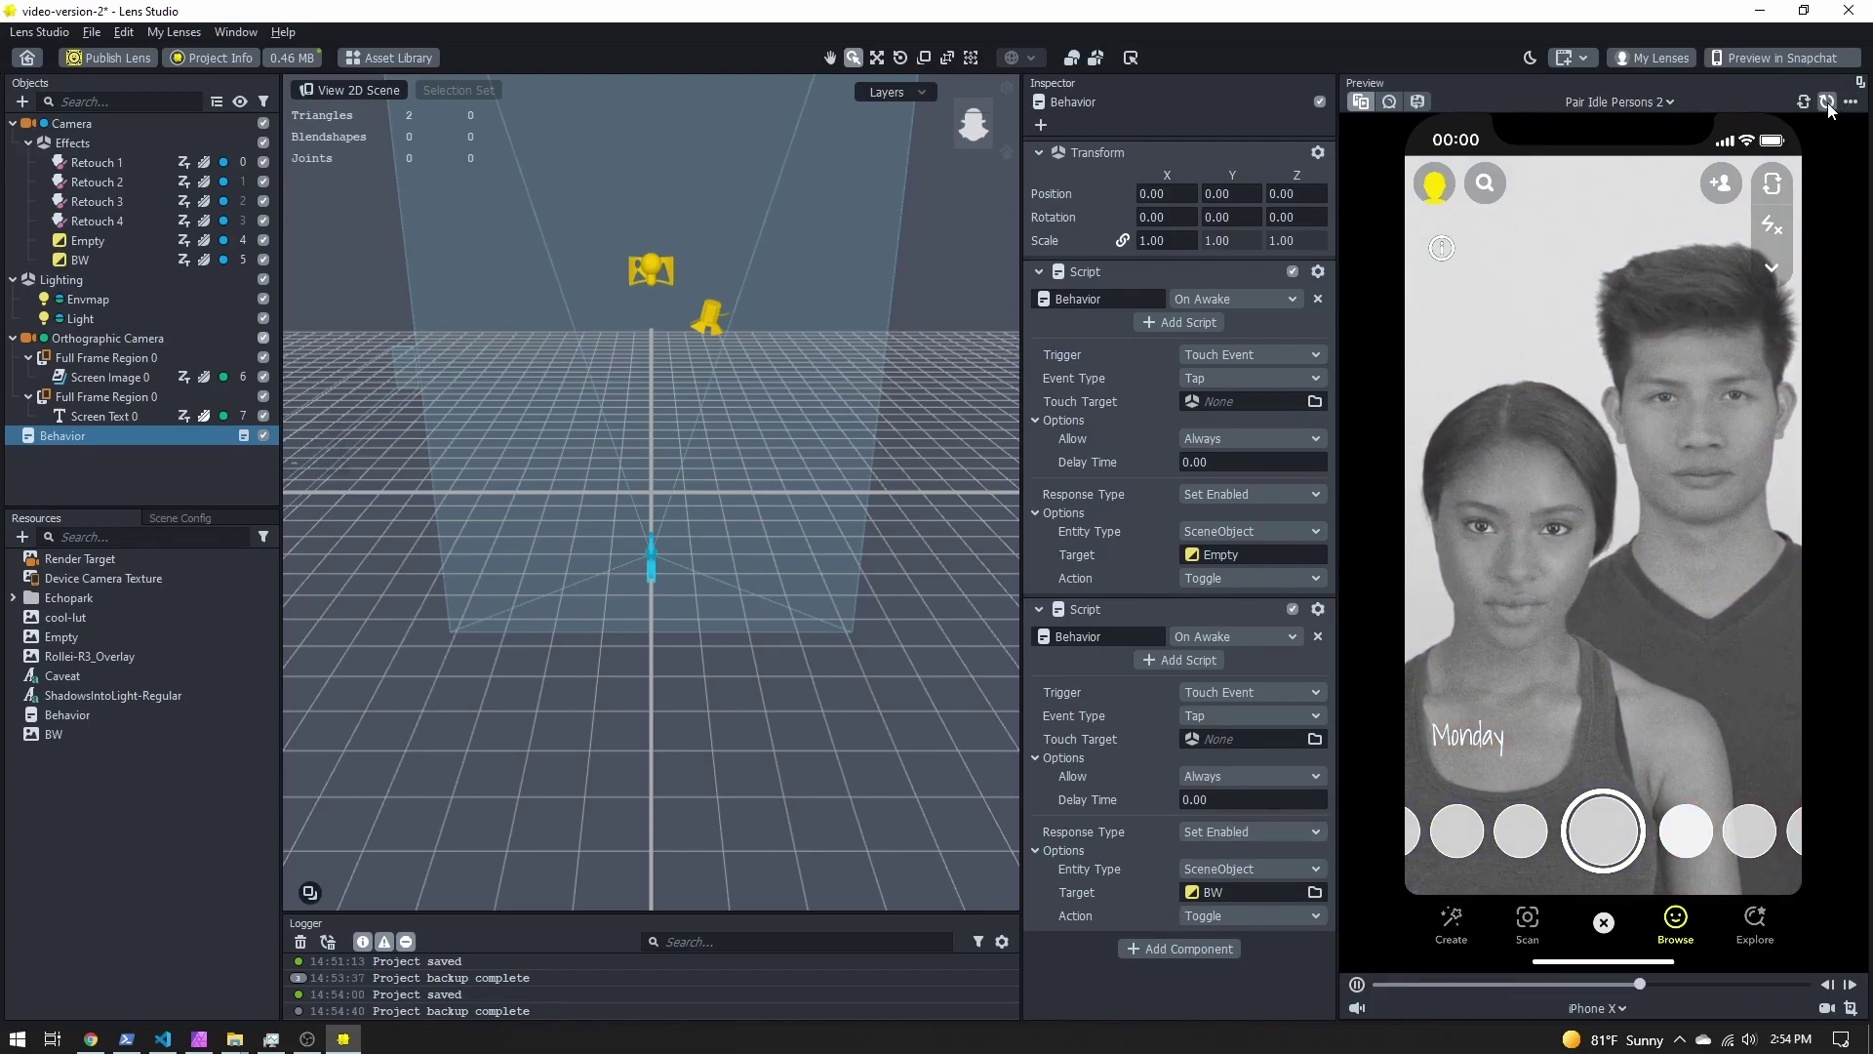
{"action": "left_click", "coordinate": [1594, 459]}
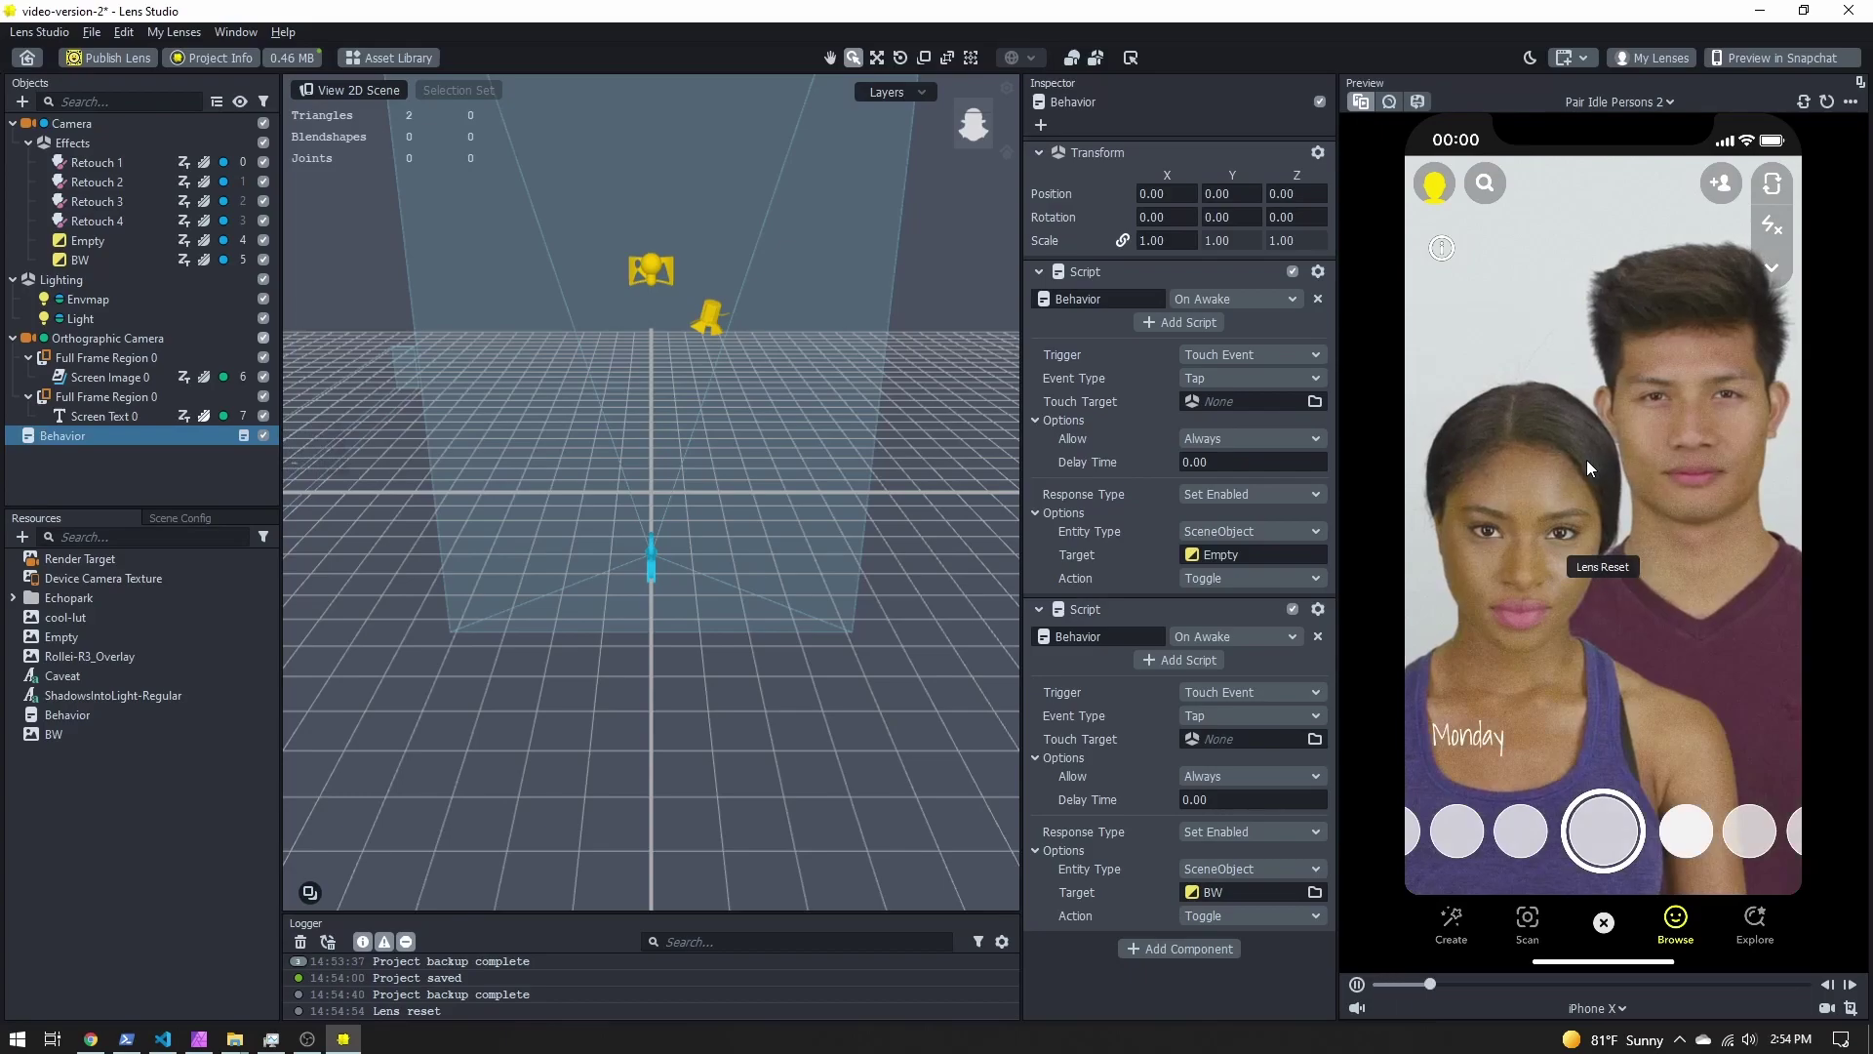
{"action": "left_click", "coordinate": [1586, 460]}
{"action": "left_click", "coordinate": [1596, 420]}
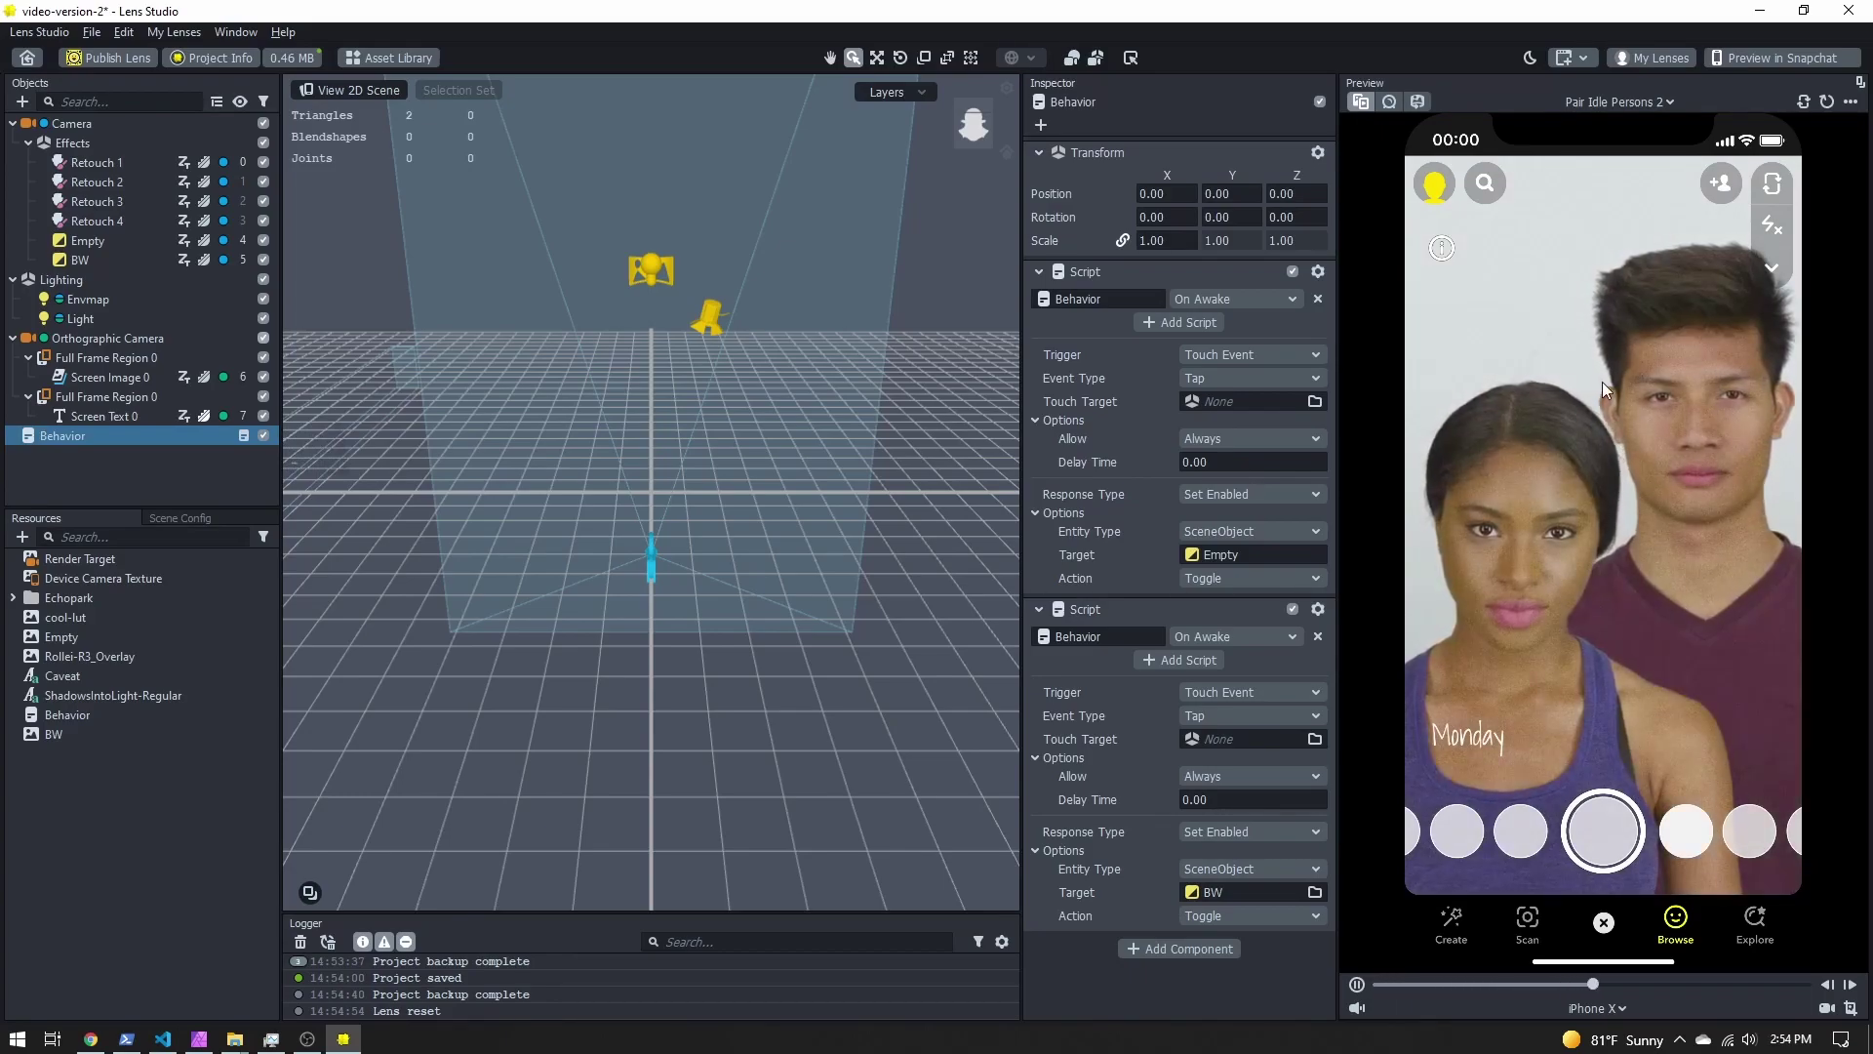
{"action": "left_click", "coordinate": [1573, 483]}
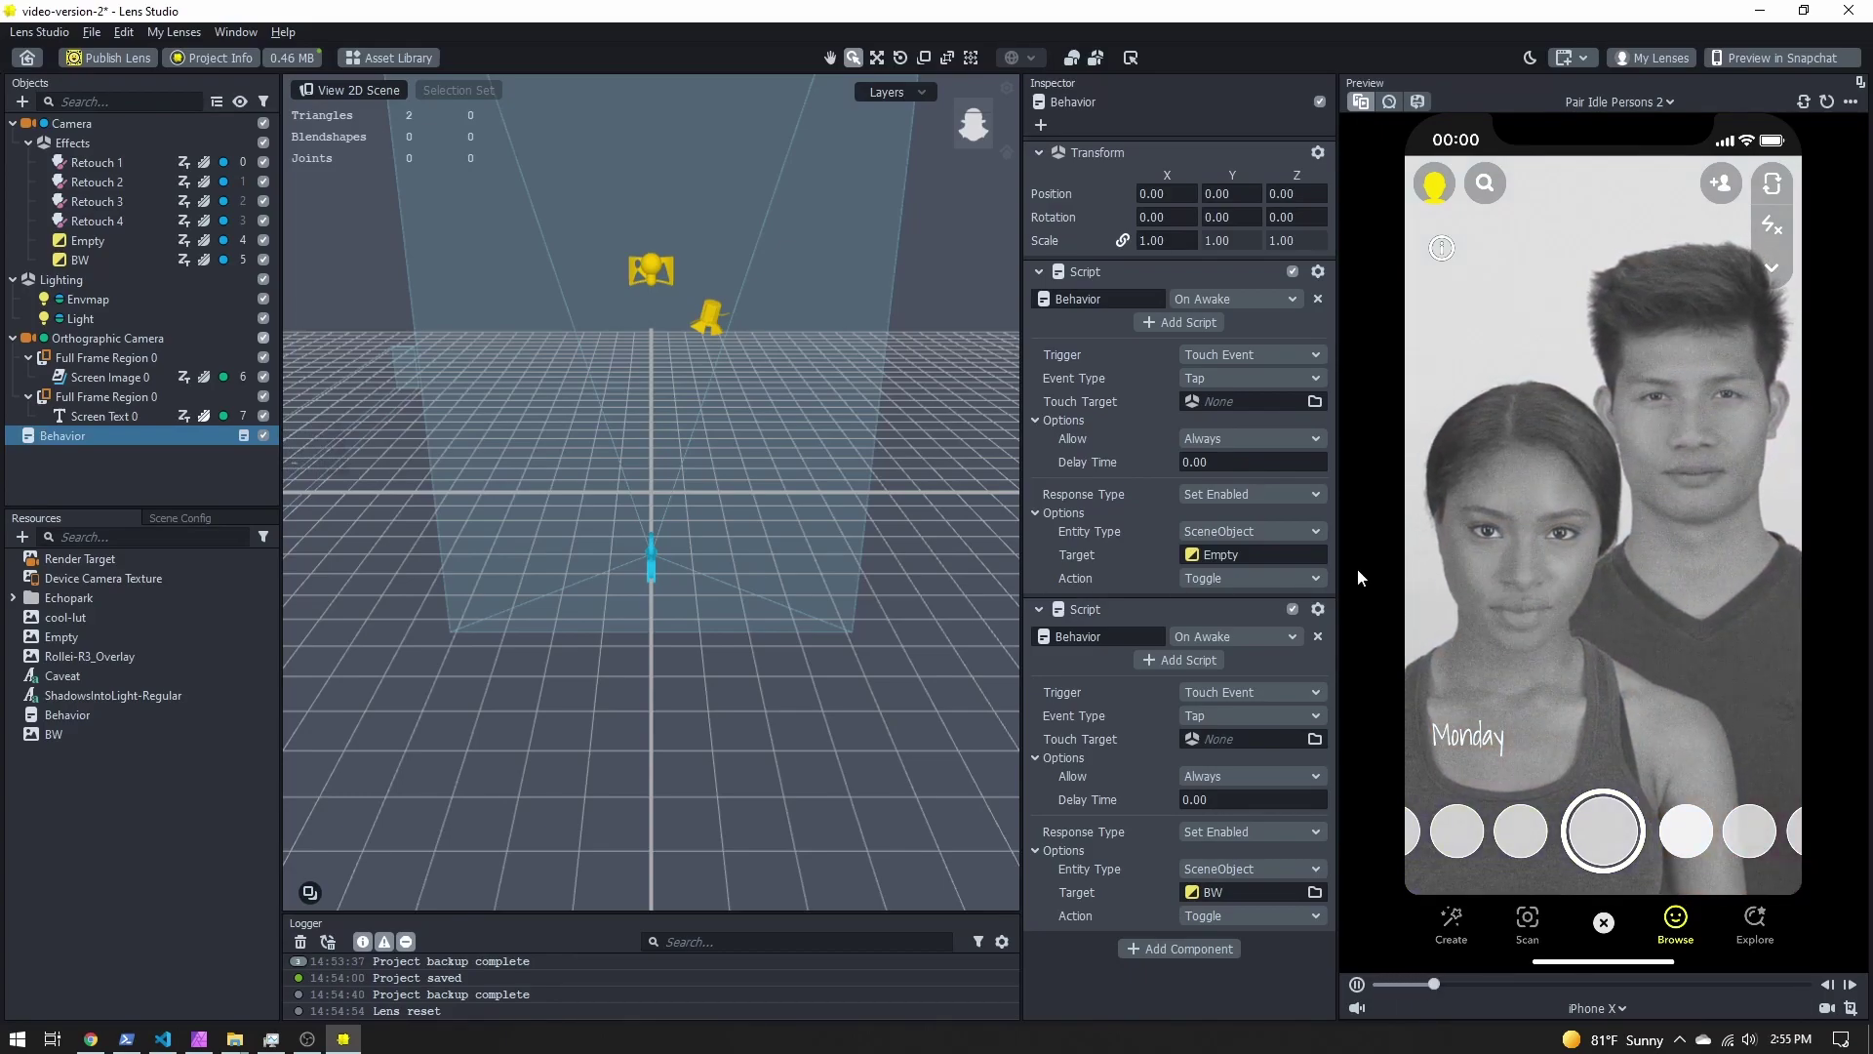
{"action": "left_click", "coordinate": [1620, 474]}
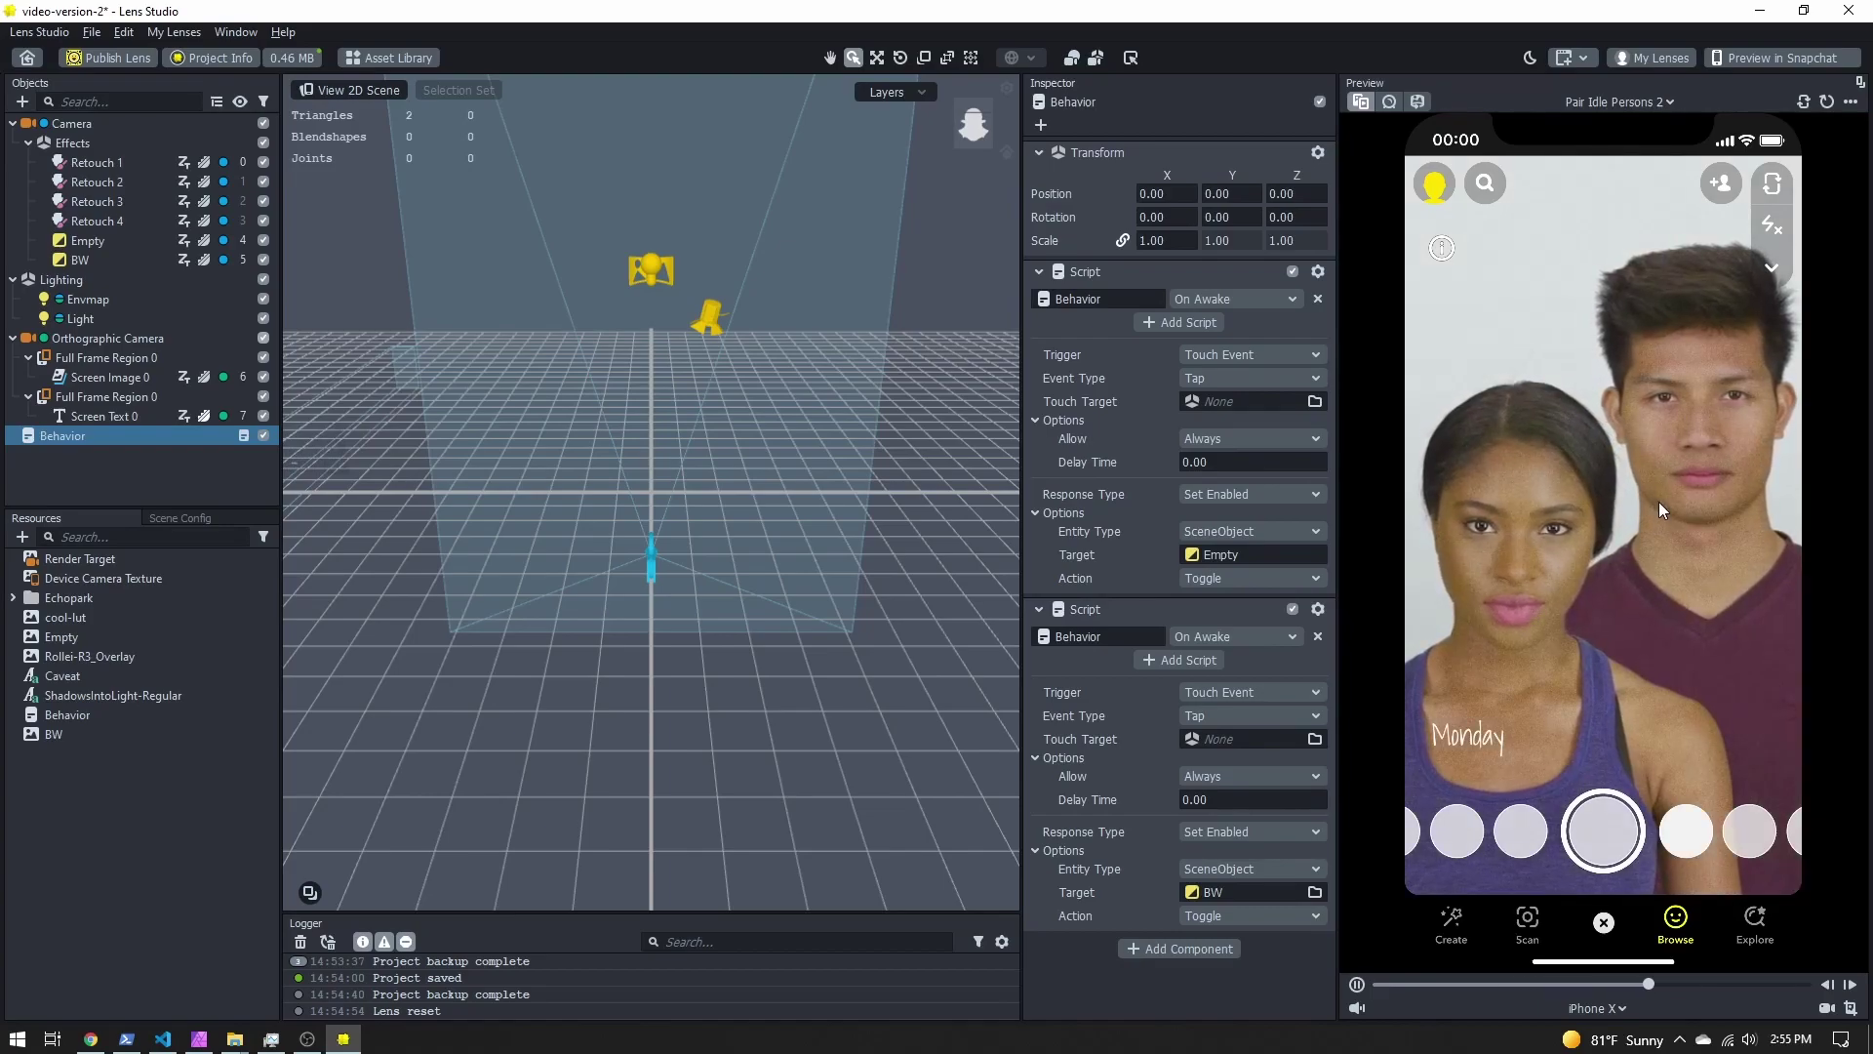
Disable the BW effect object in the Objects panel.
{"action": "left_click", "coordinate": [263, 260]}
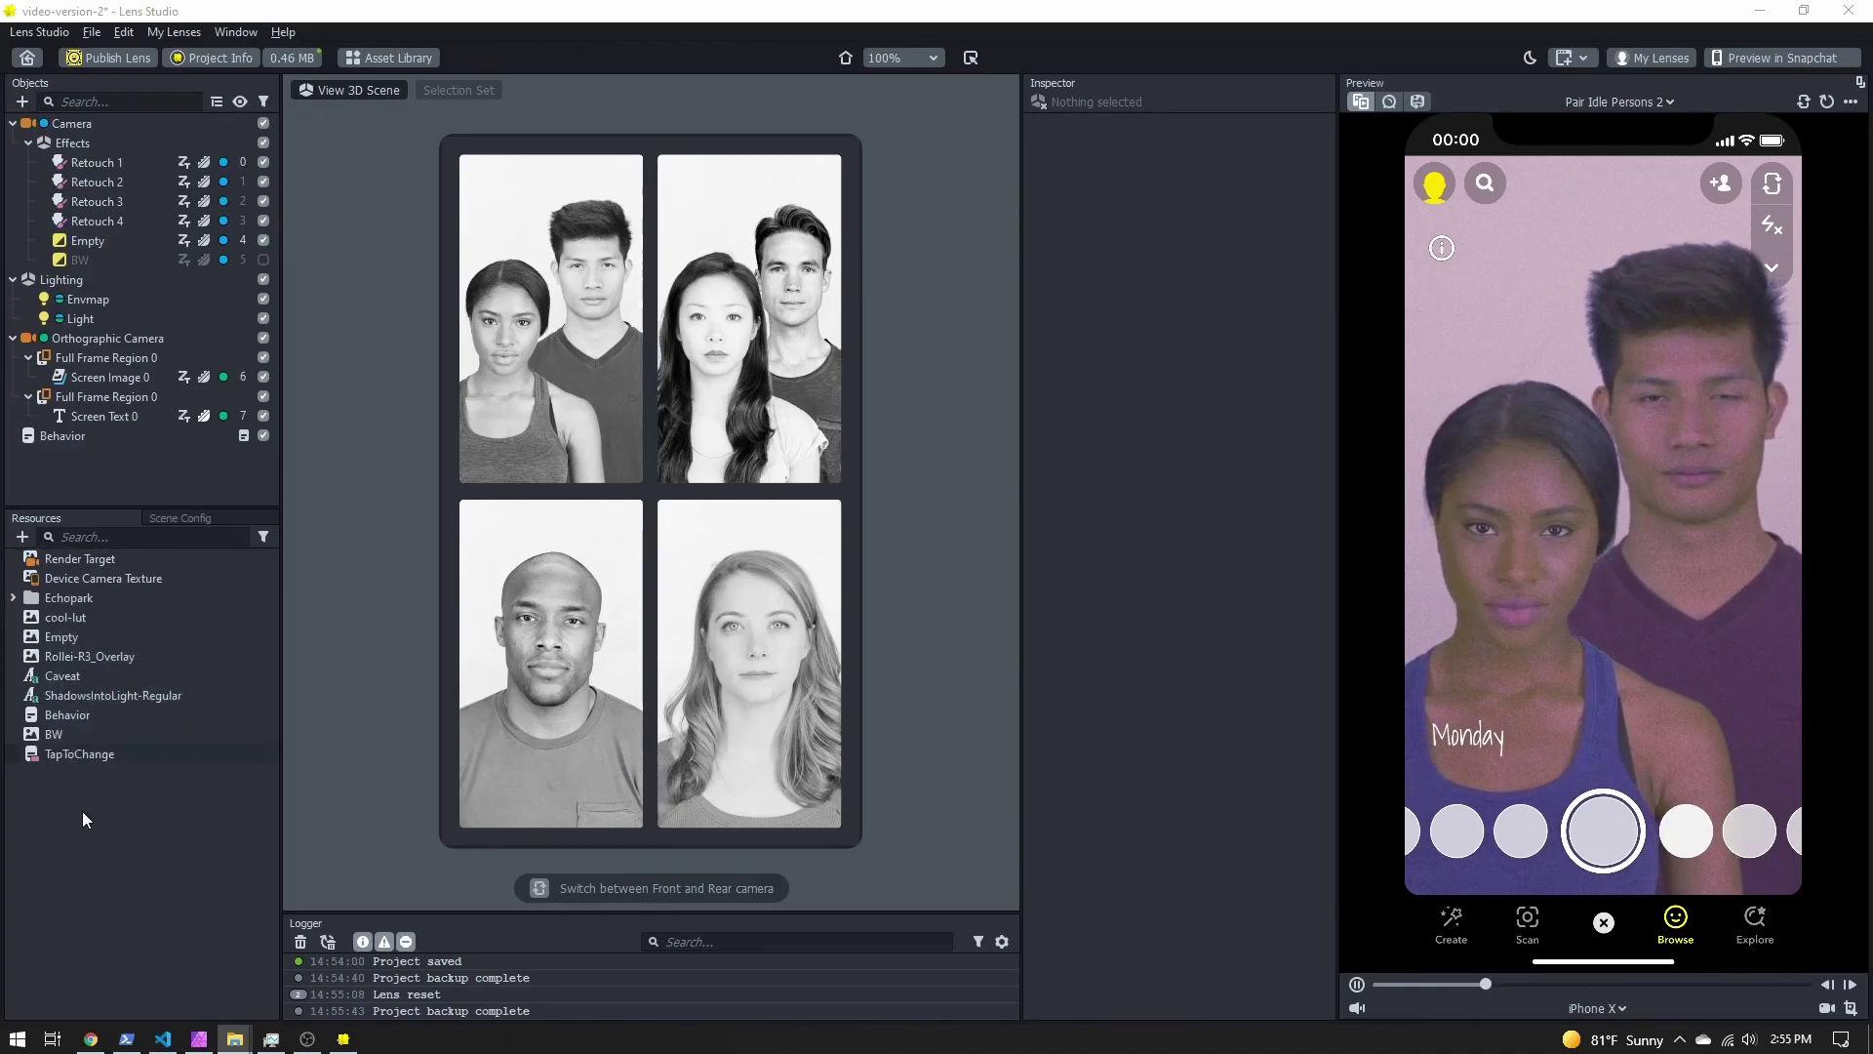
Create a new empty scene object, Scene Object 14.
{"action": "left_click", "coordinate": [130, 752]}
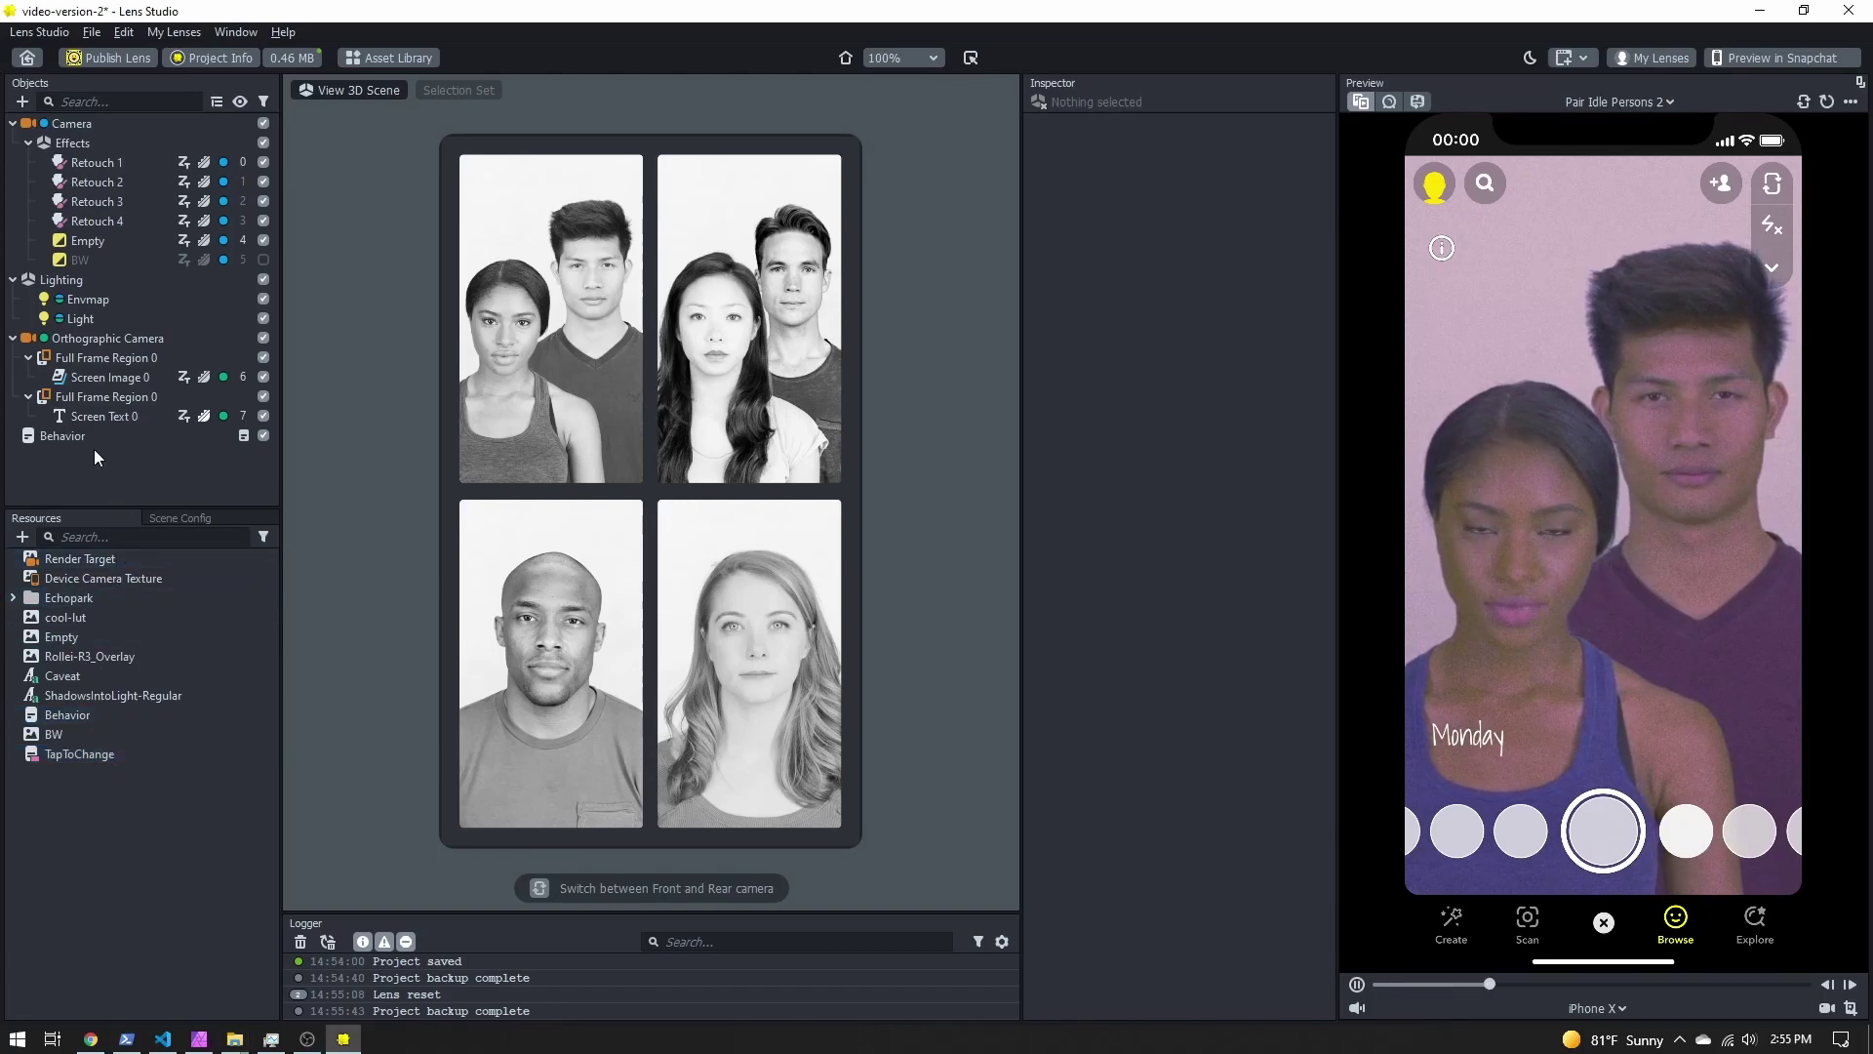
{"action": "left_click", "coordinate": [22, 101]}
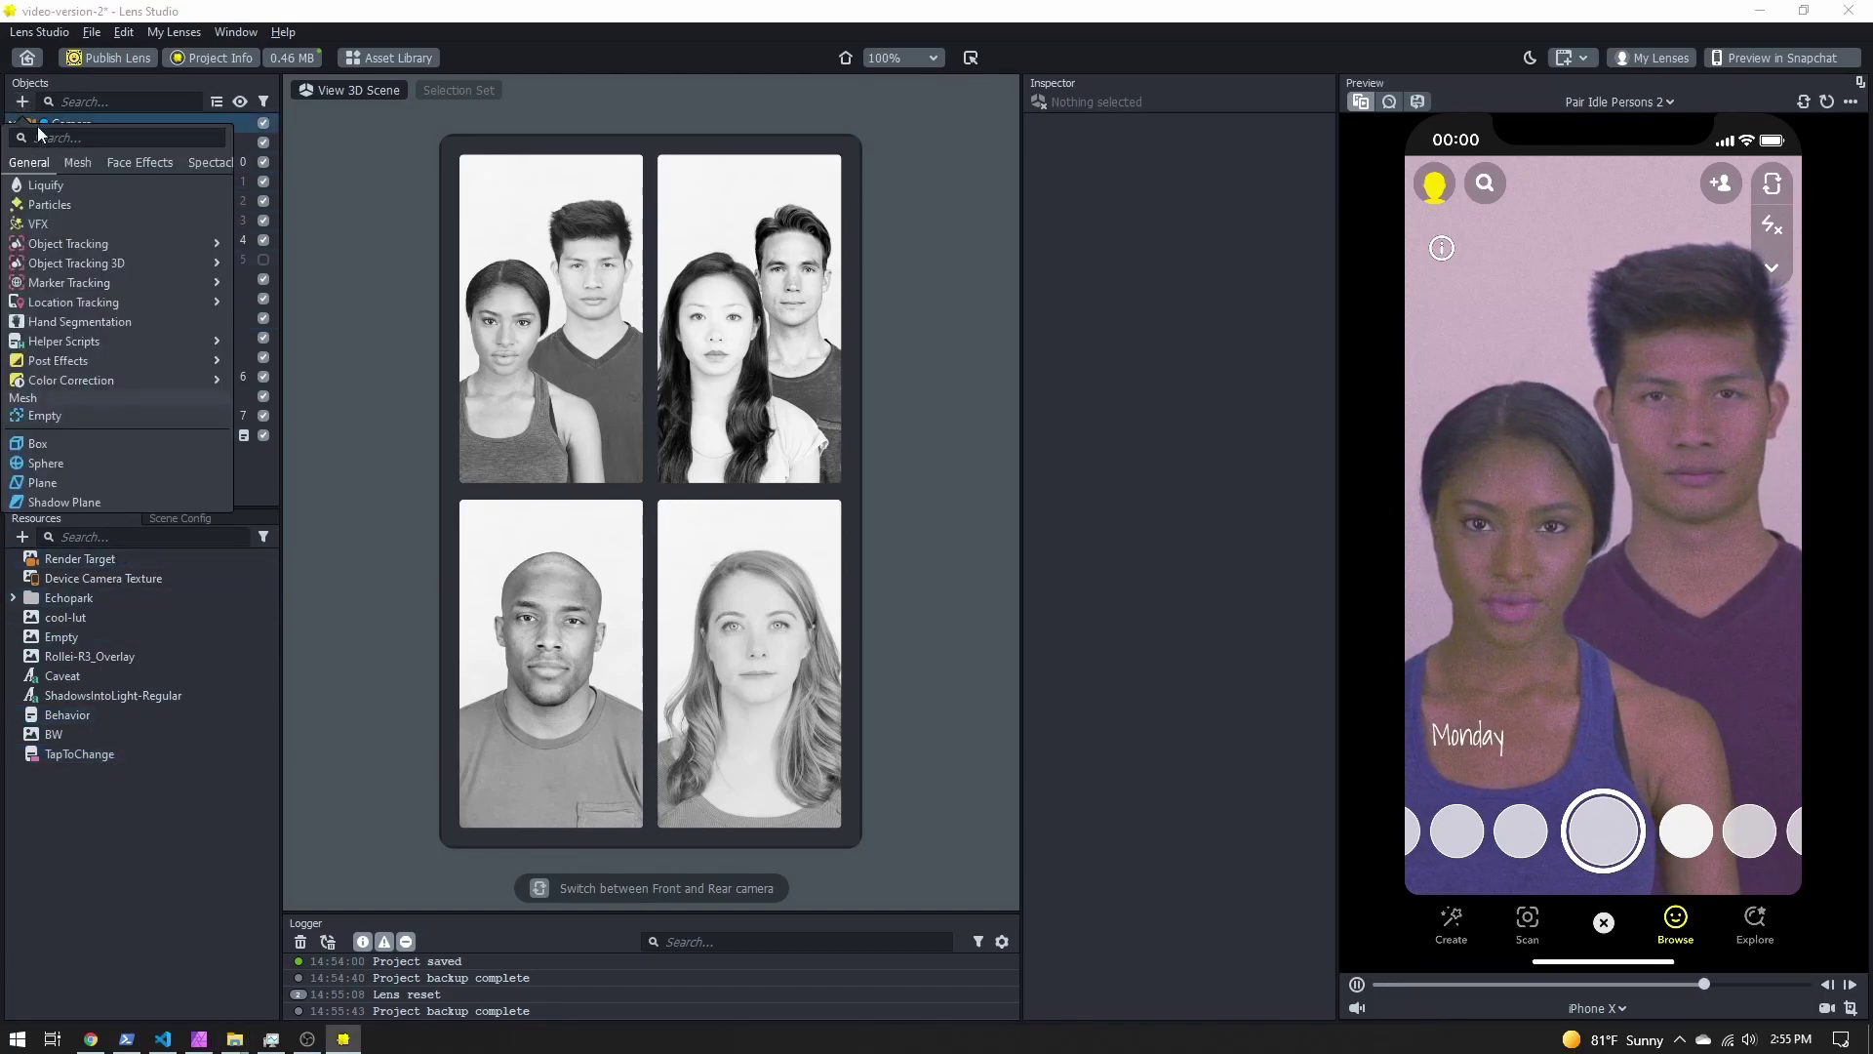
{"action": "left_click", "coordinate": [71, 199]}
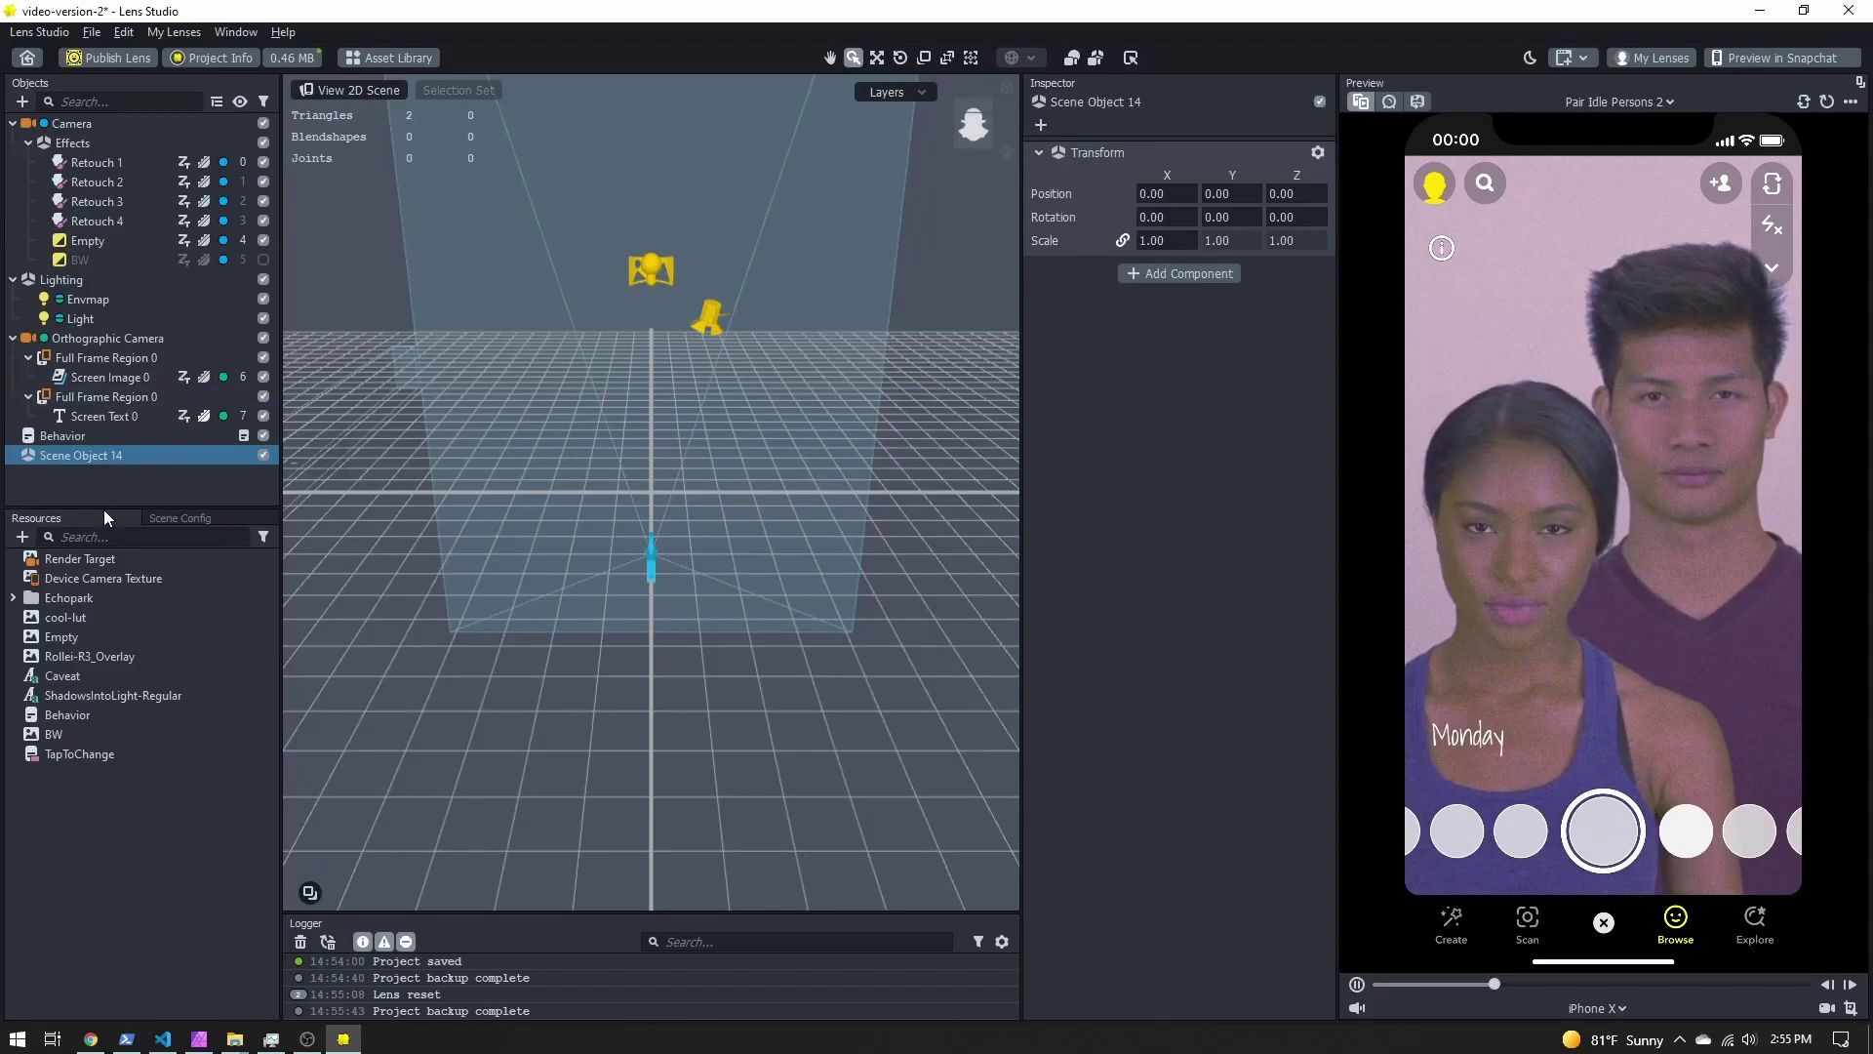
{"action": "left_click", "coordinate": [112, 695]}
Add a Script component to Scene Object 14 and attach the TapToChange script.
{"action": "left_click", "coordinate": [1183, 275]}
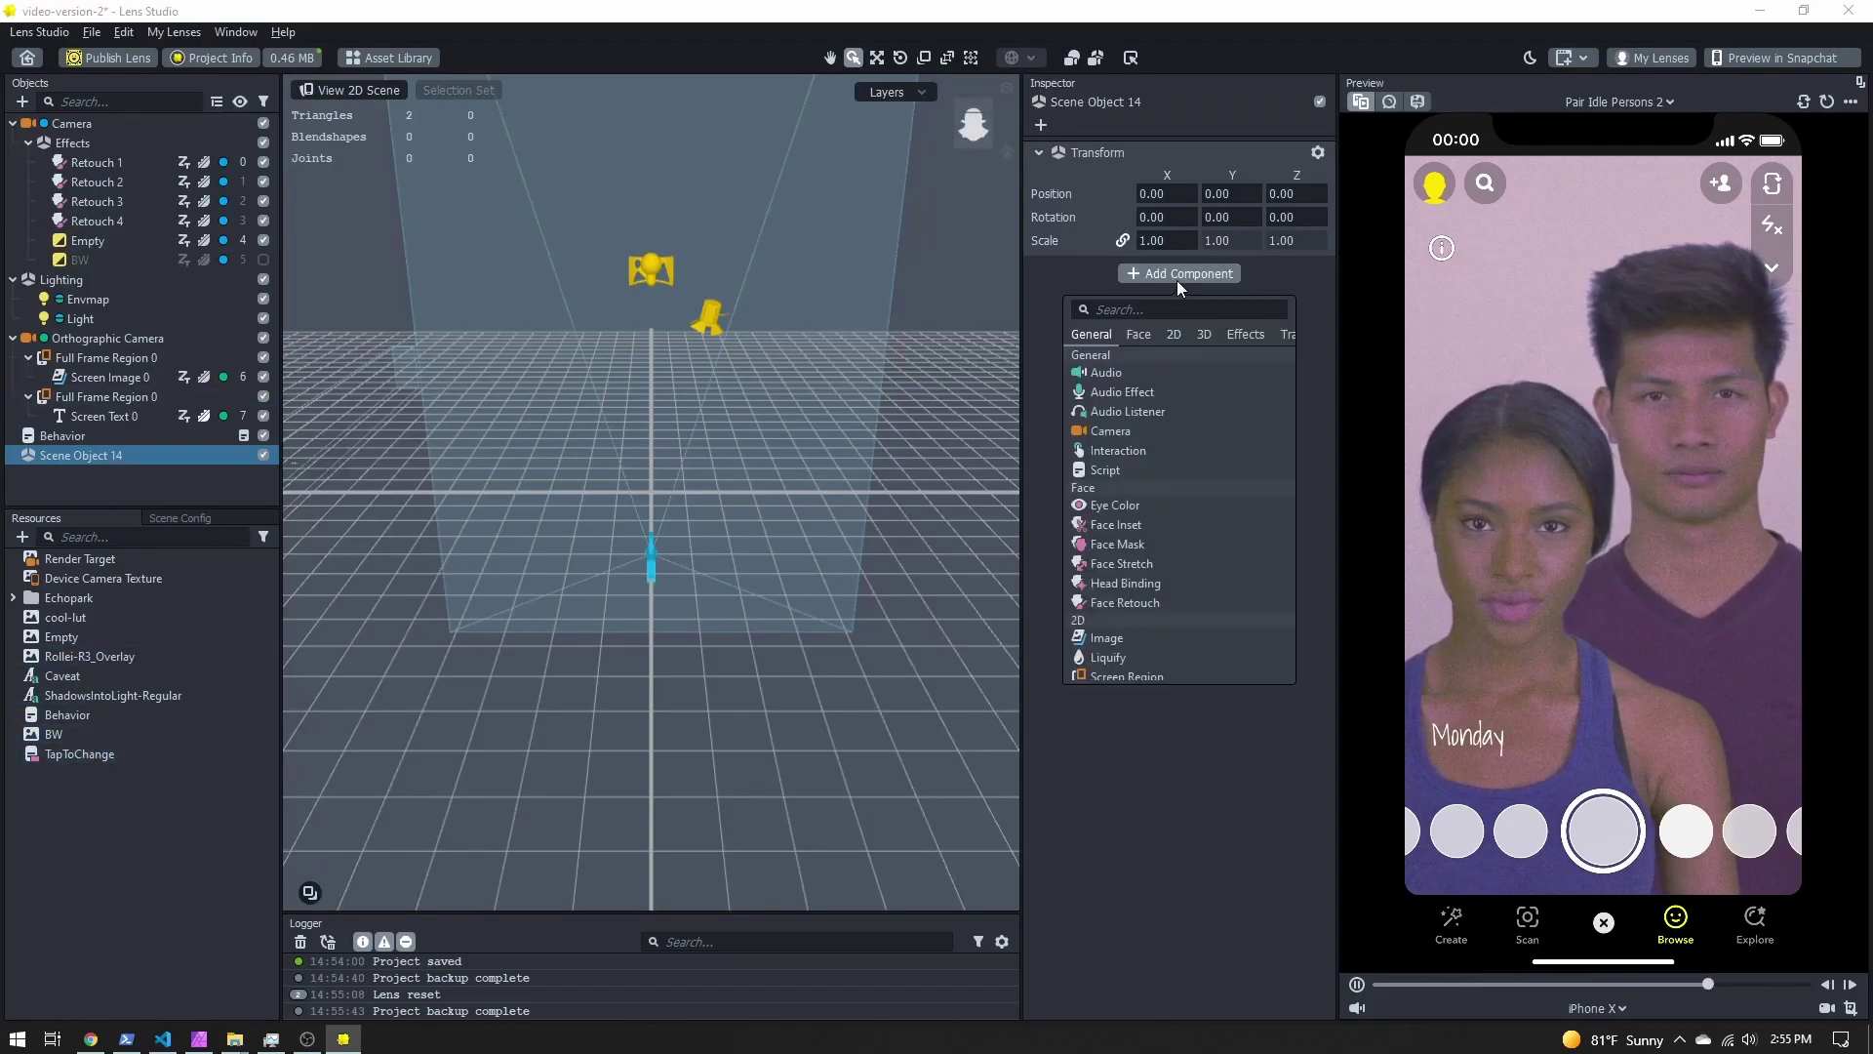
{"action": "left_click", "coordinate": [1126, 468]}
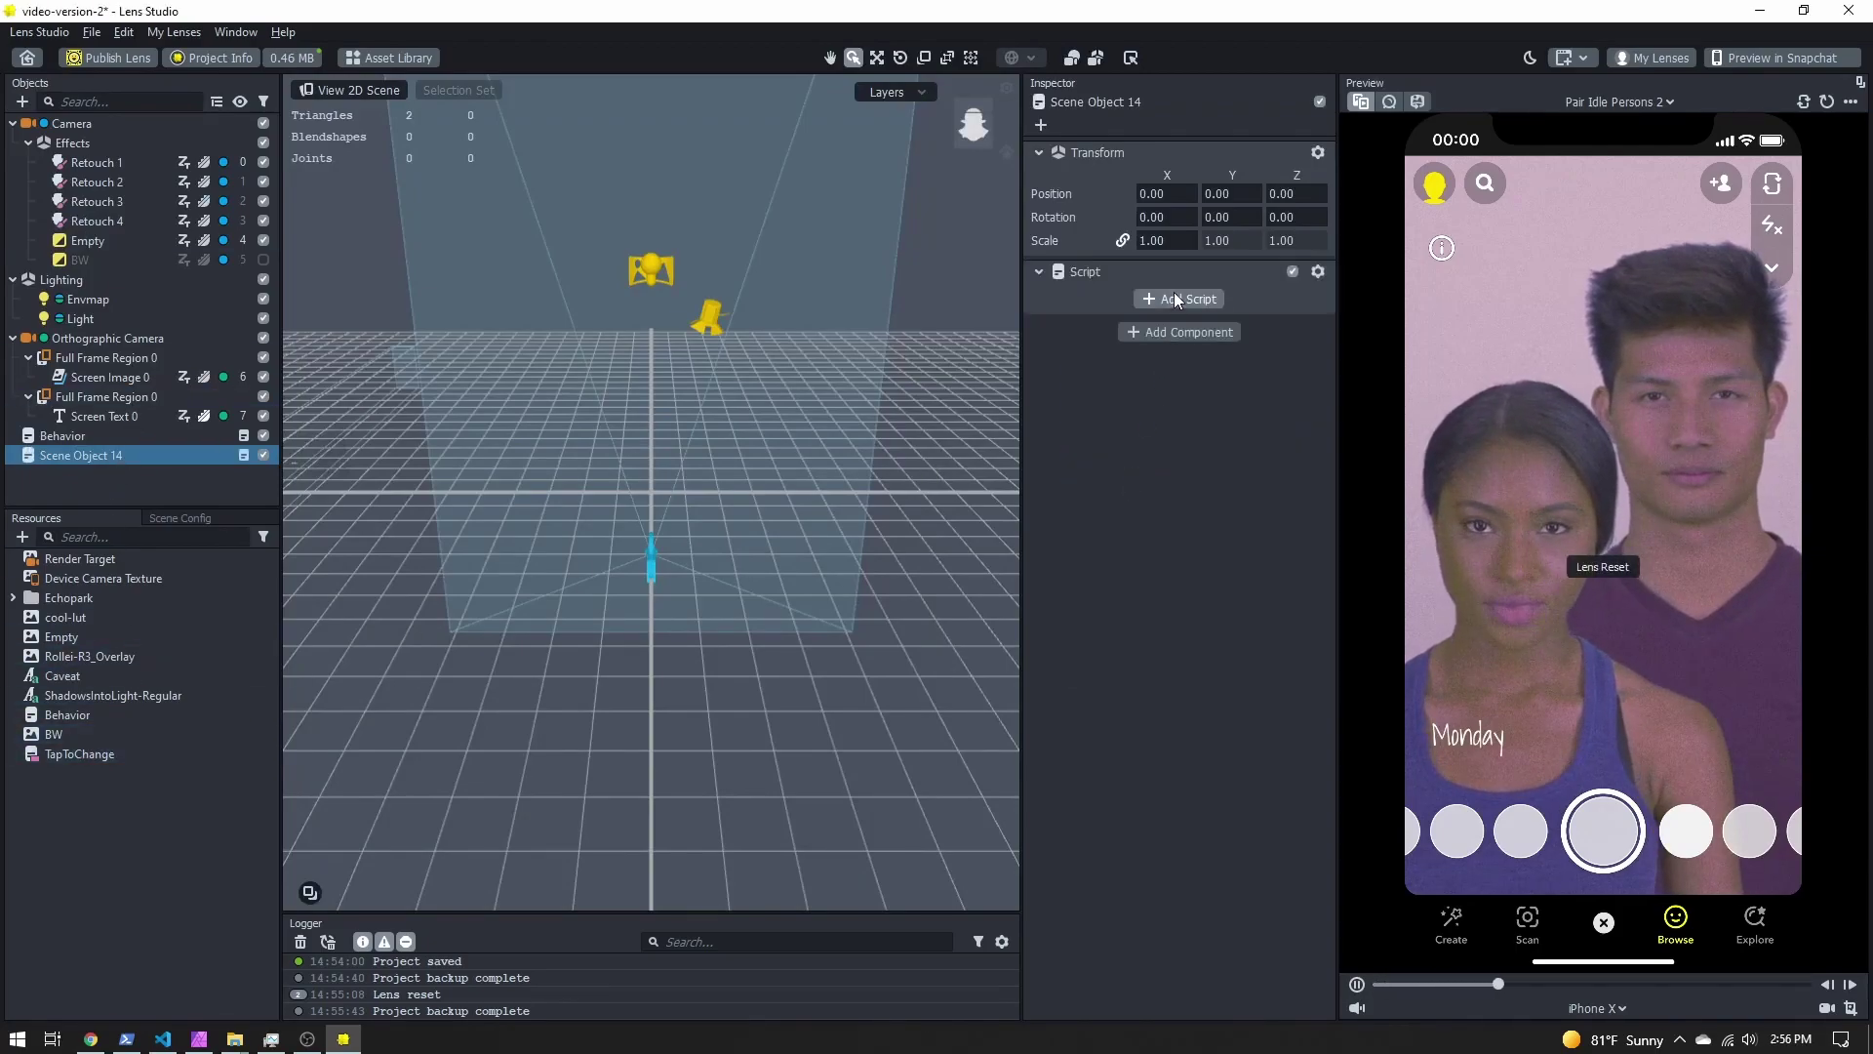
{"action": "left_click", "coordinate": [1175, 295]}
{"action": "left_click", "coordinate": [851, 367]}
{"action": "double_click", "coordinate": [850, 363]}
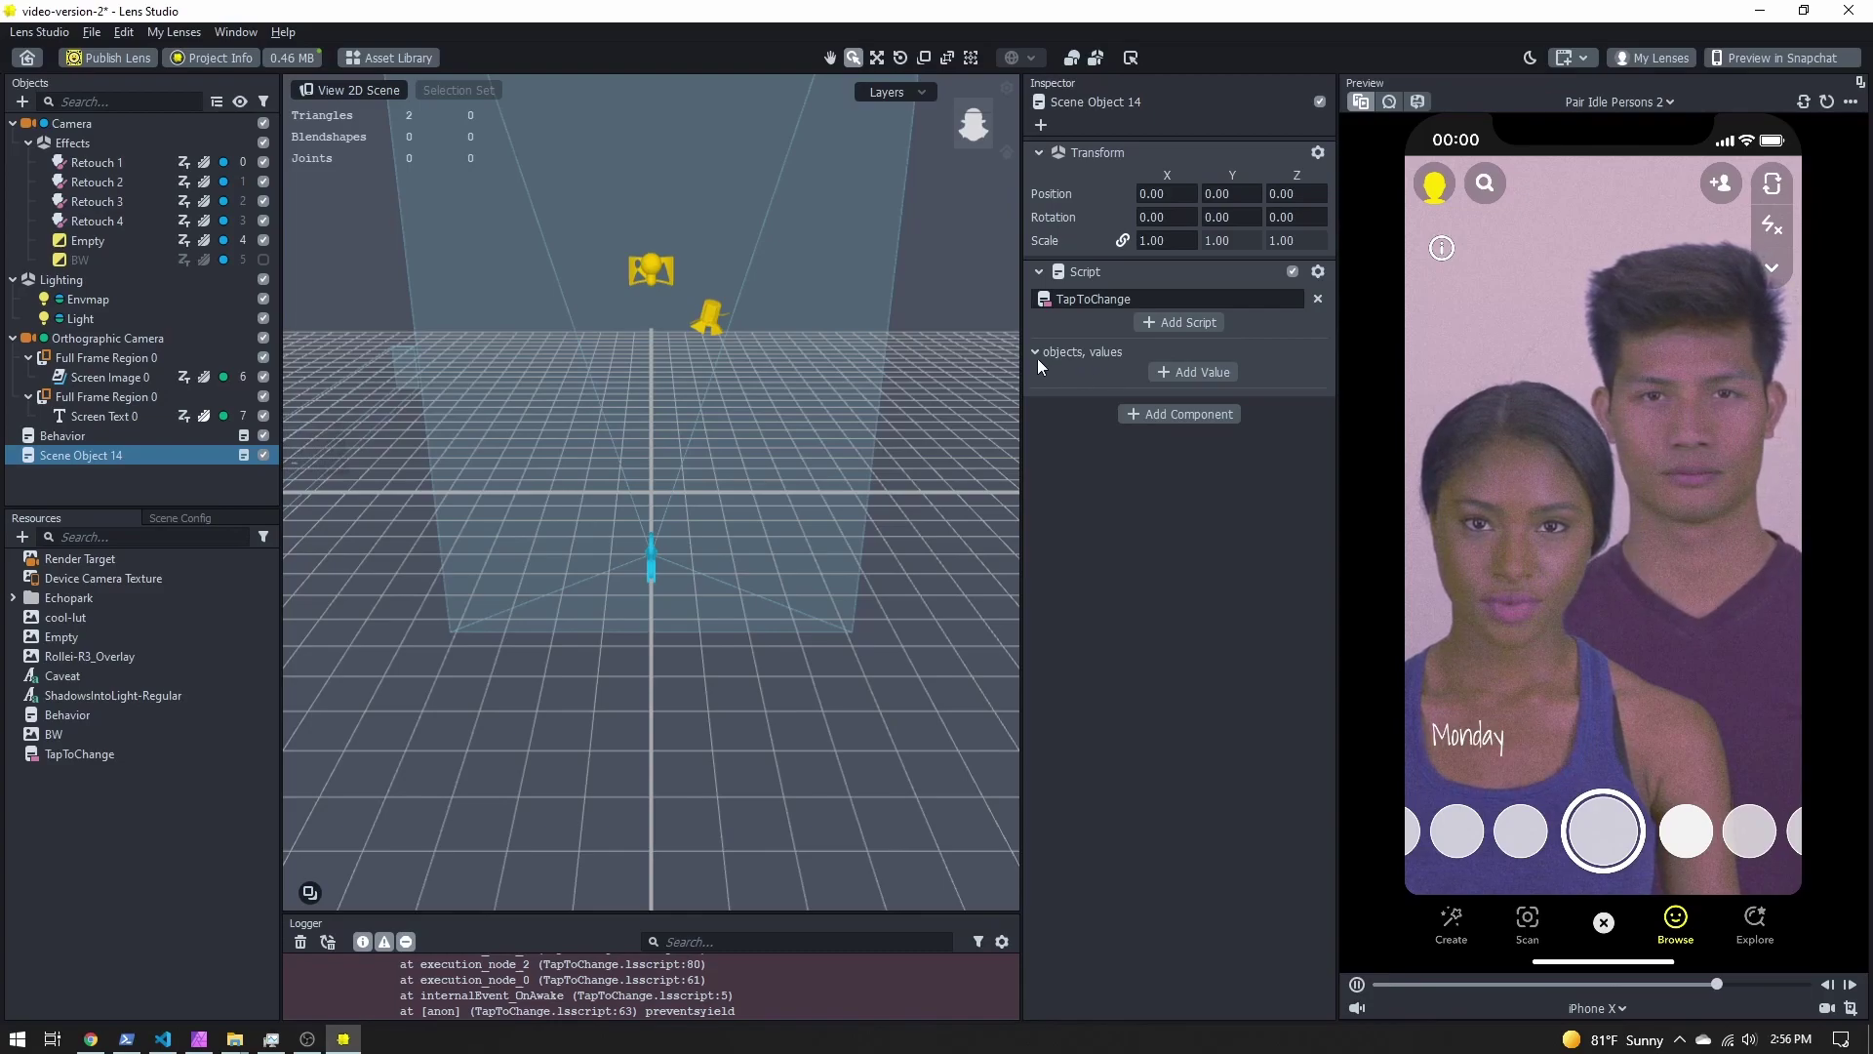
Add an Invert post effect from the Color Correction submenu.
{"action": "left_click", "coordinate": [80, 260]}
{"action": "left_click", "coordinate": [22, 102]}
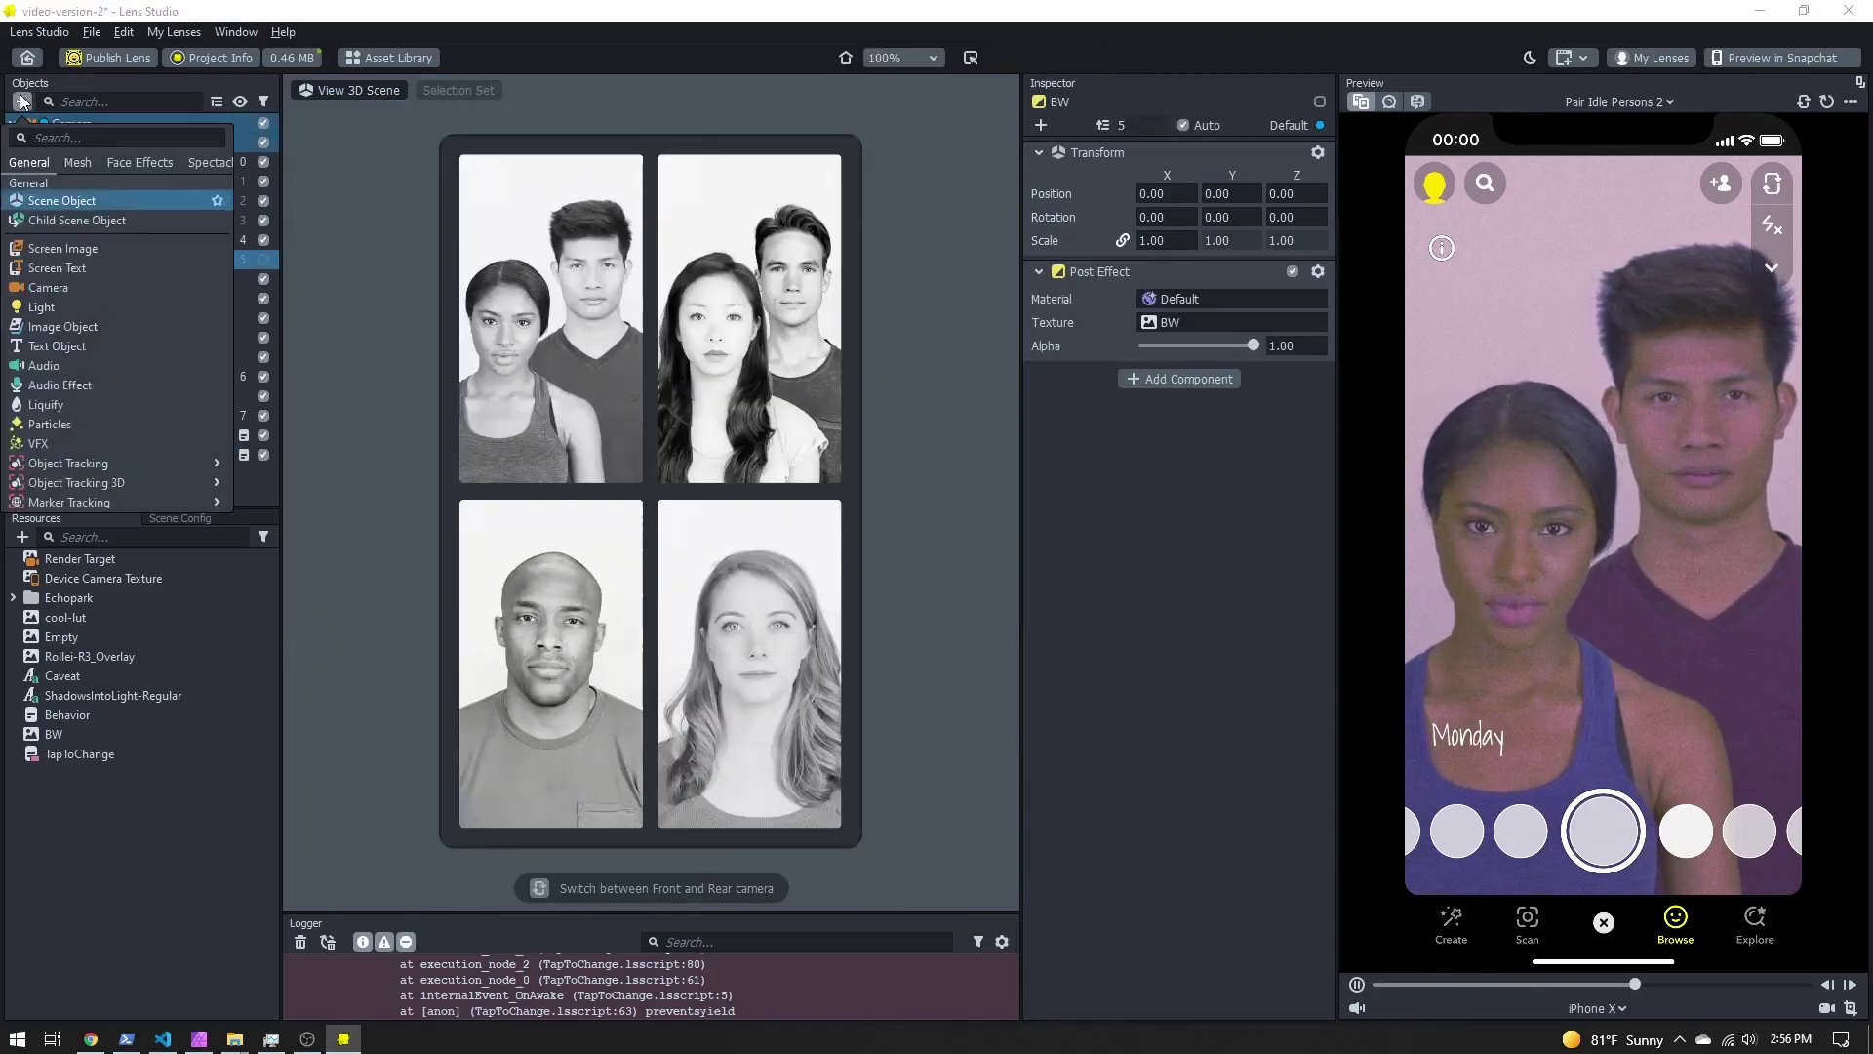
{"action": "scroll", "coordinate": [162, 362], "scroll_direction": "down", "scroll_amount": 3}
{"action": "mouse_move", "coordinate": [165, 378]}
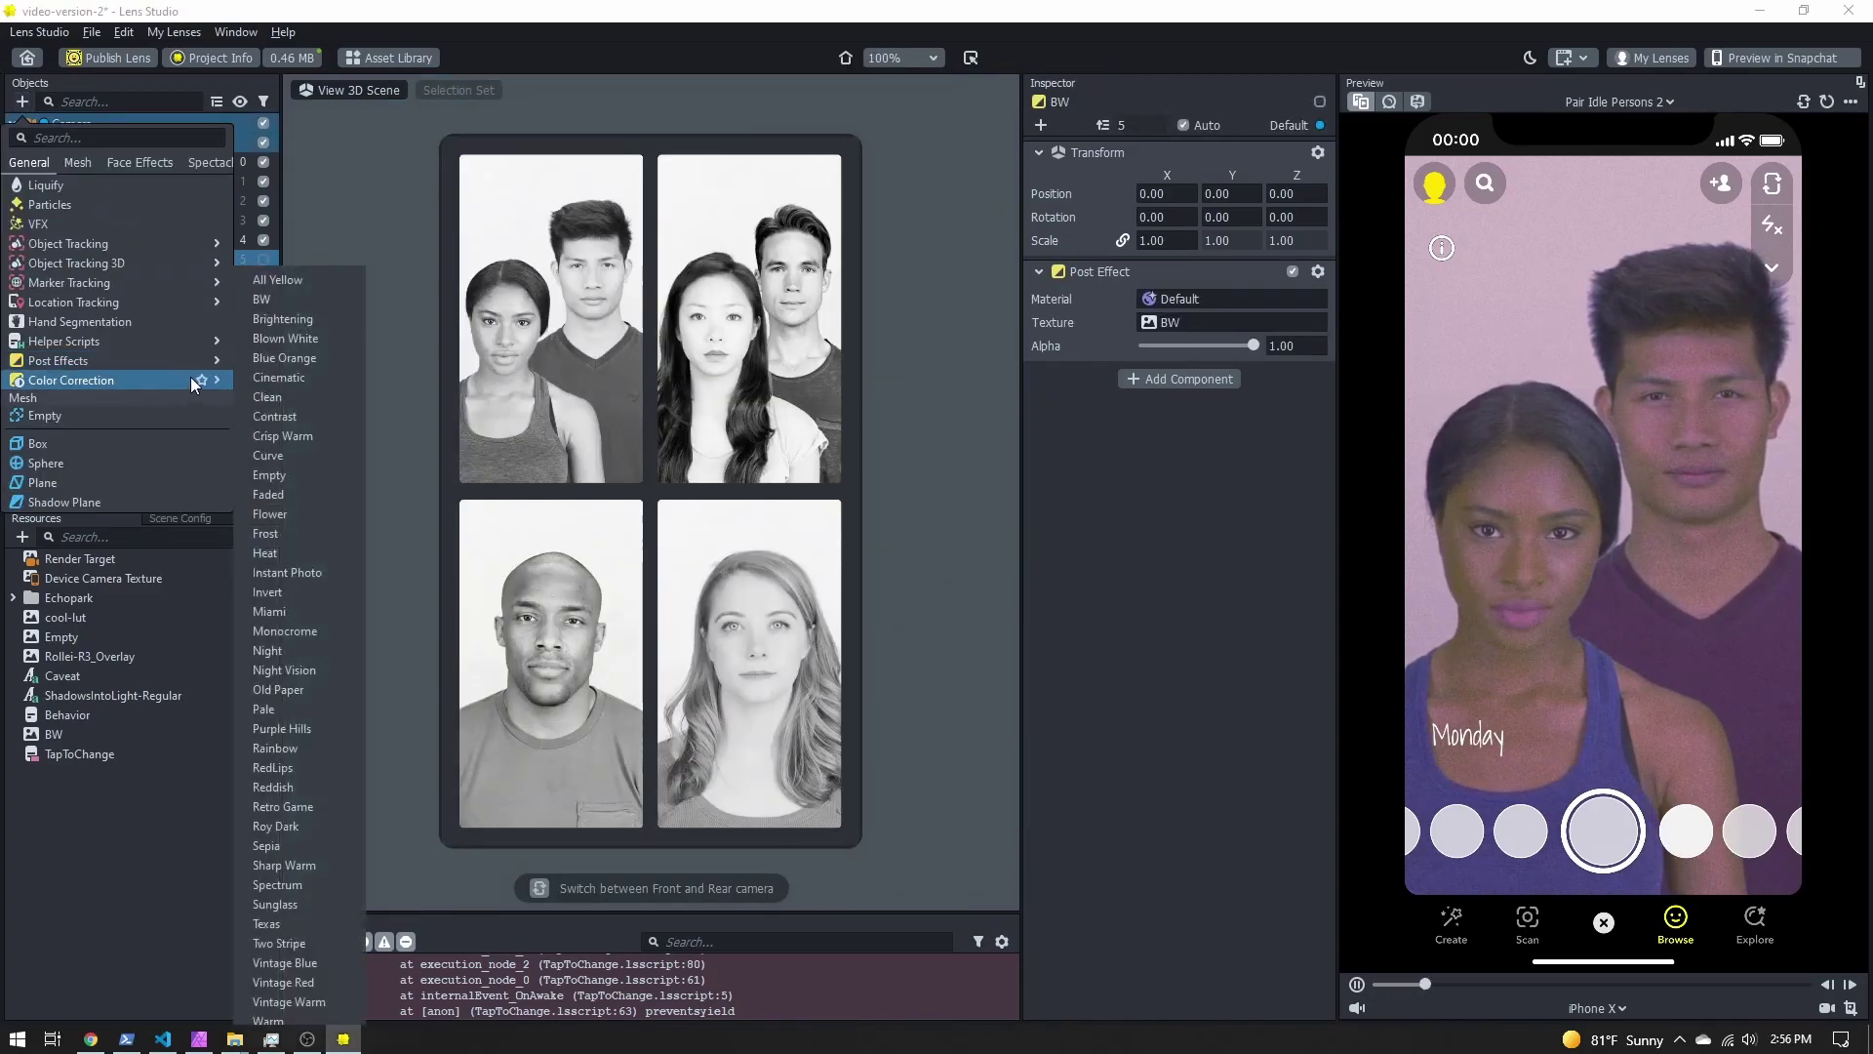
{"action": "left_click", "coordinate": [302, 591]}
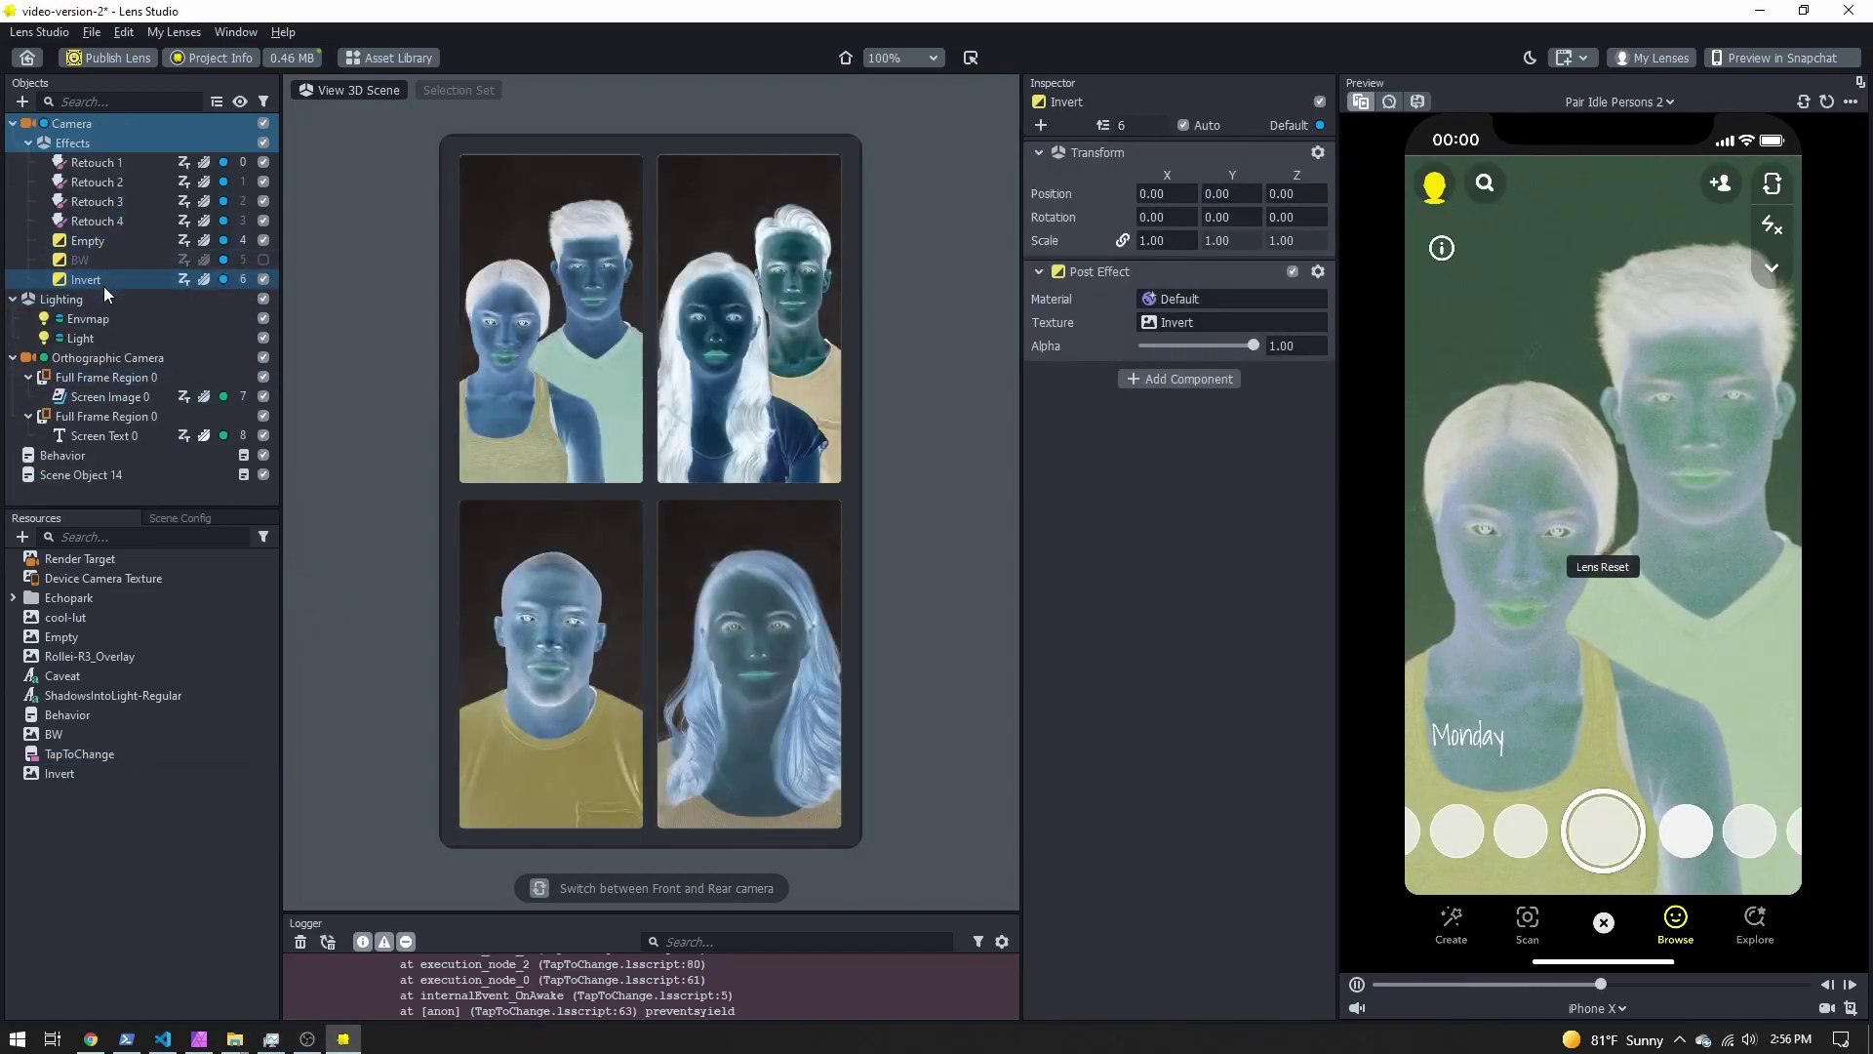
Add a value on Scene Object 14's TapToChange script and assign Empty, BW and Invert.
{"action": "left_click", "coordinate": [74, 475]}
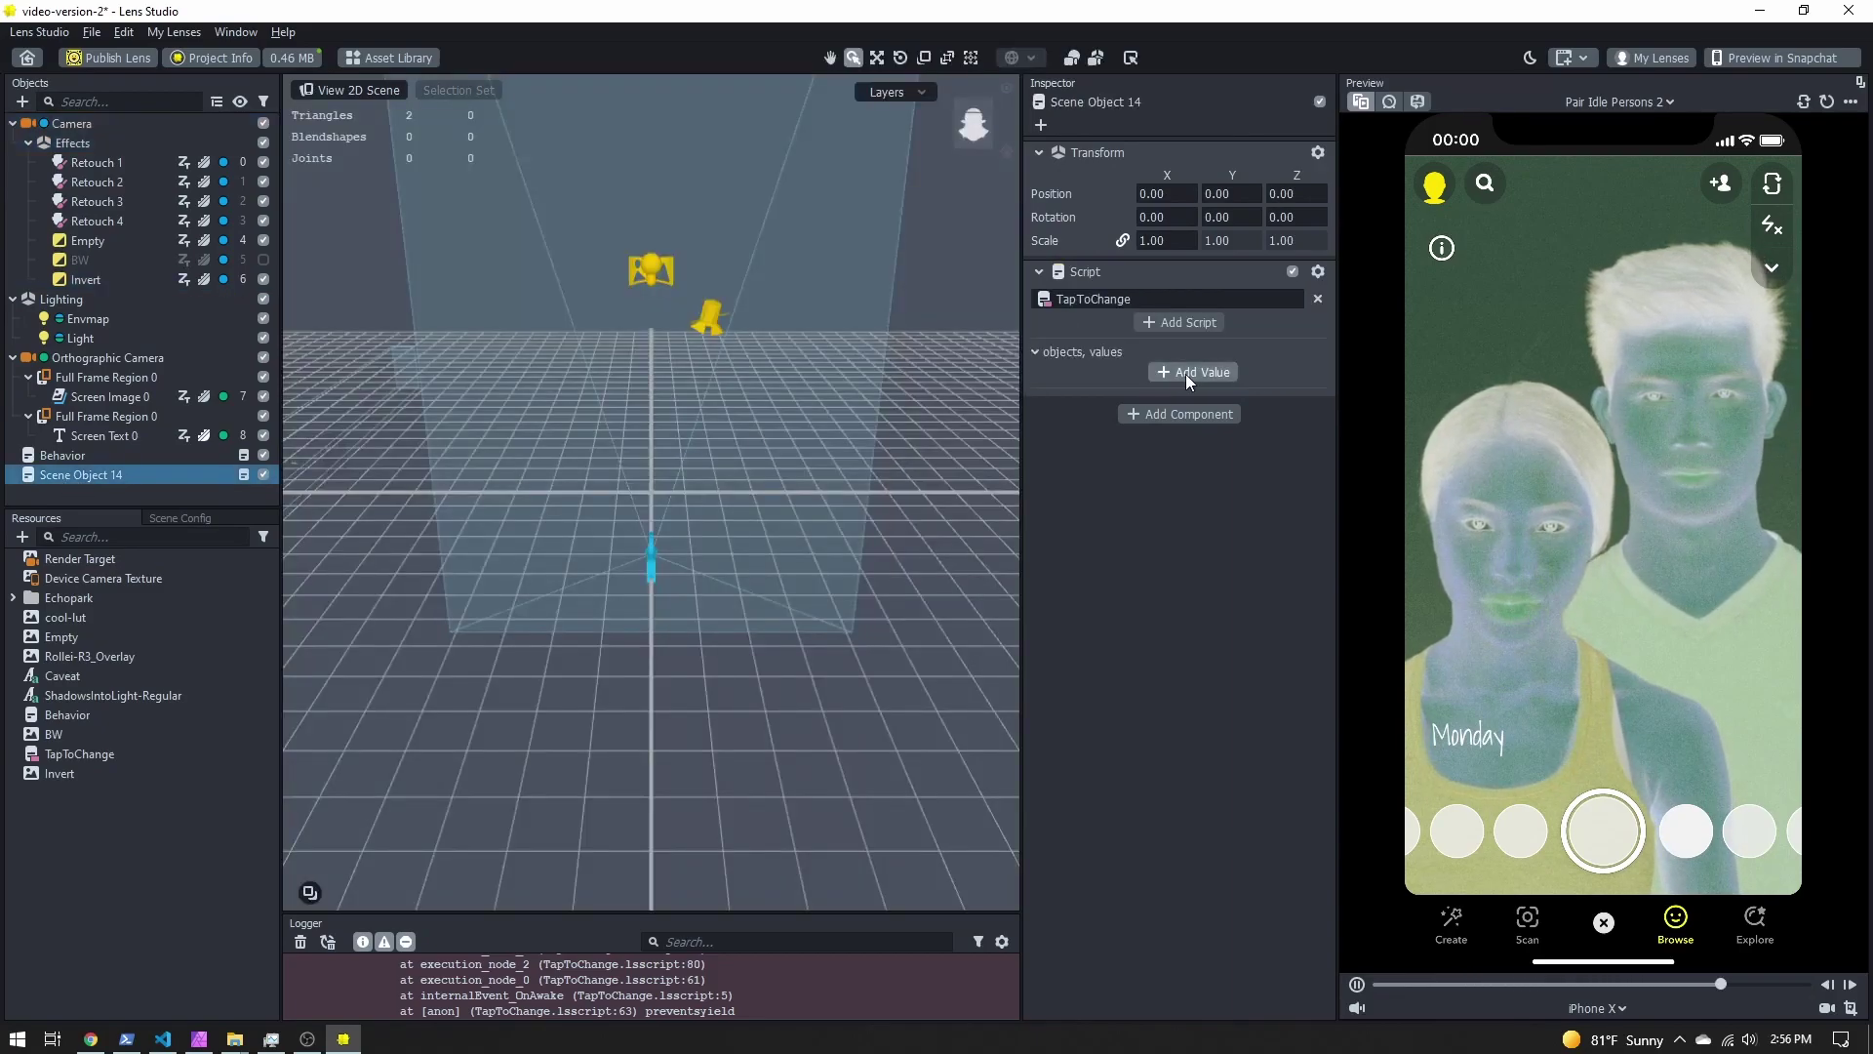
{"action": "left_click", "coordinate": [1185, 373]}
{"action": "left_click", "coordinate": [1180, 372]}
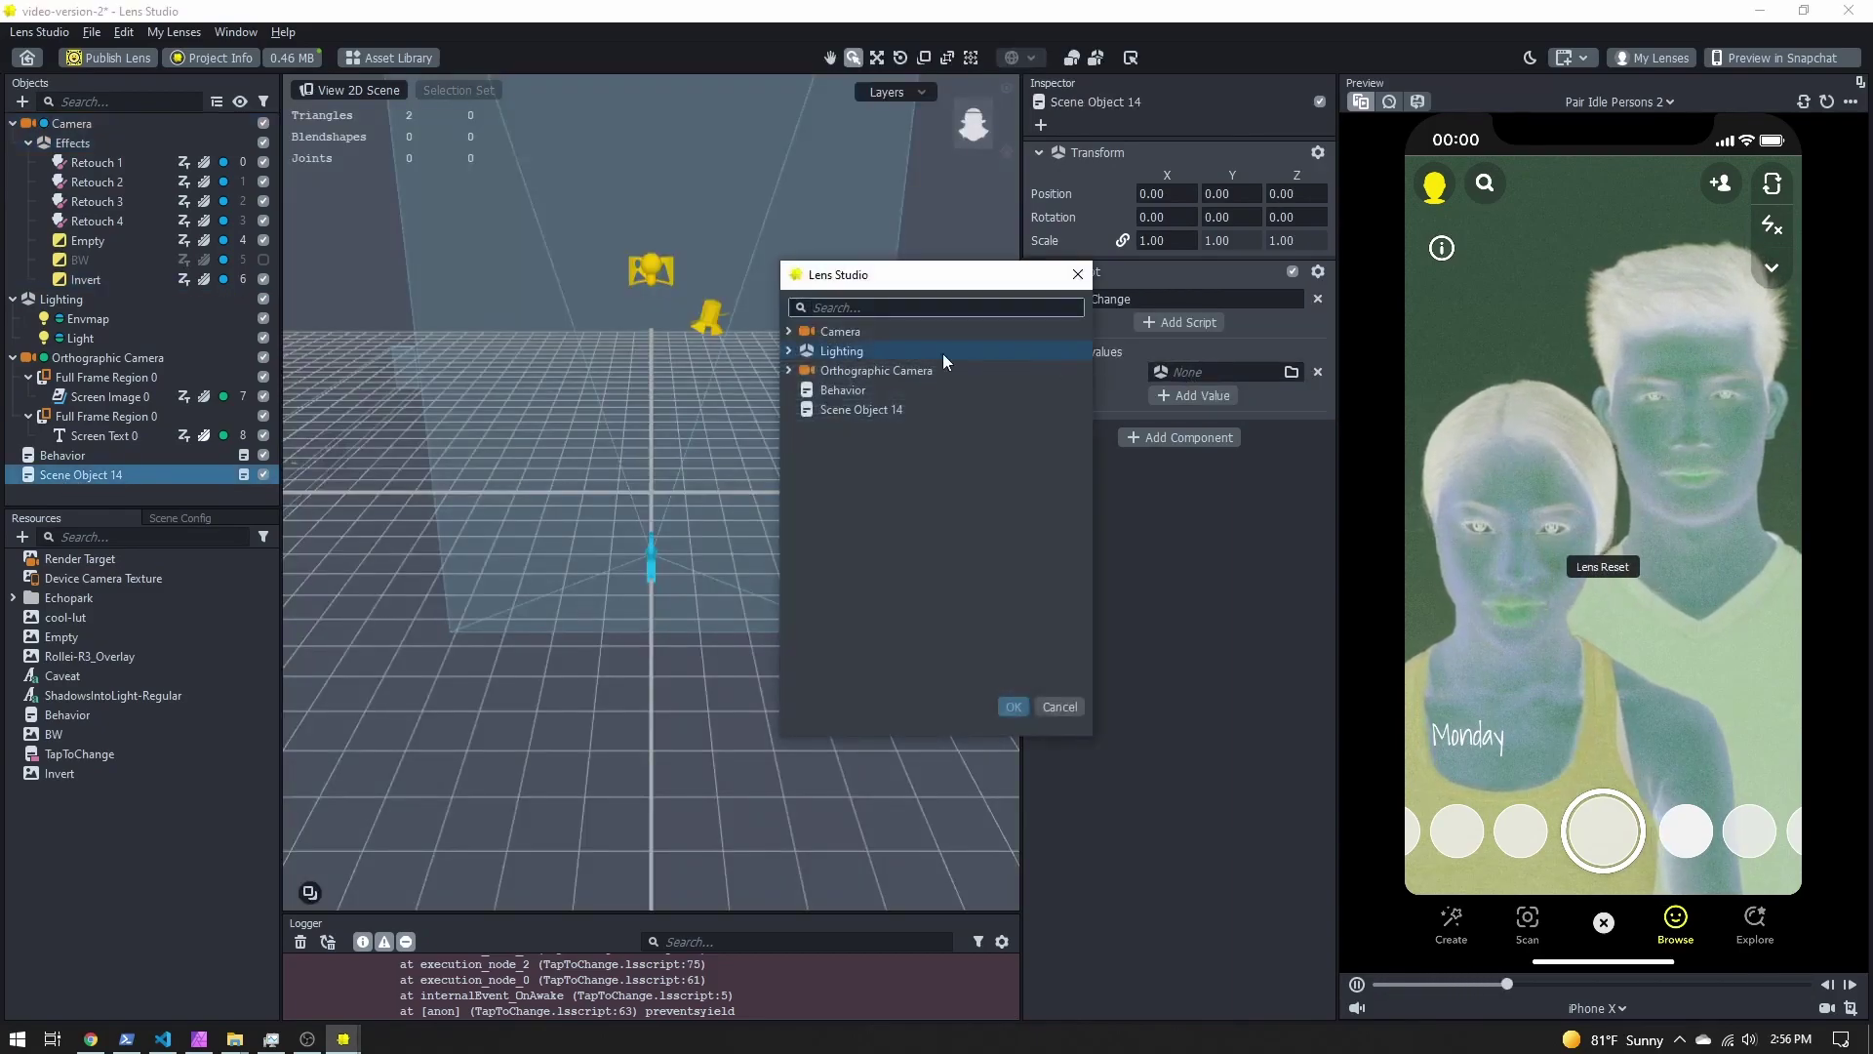
{"action": "left_click", "coordinate": [789, 331]}
{"action": "left_click", "coordinate": [810, 368]}
{"action": "left_click", "coordinate": [804, 351]}
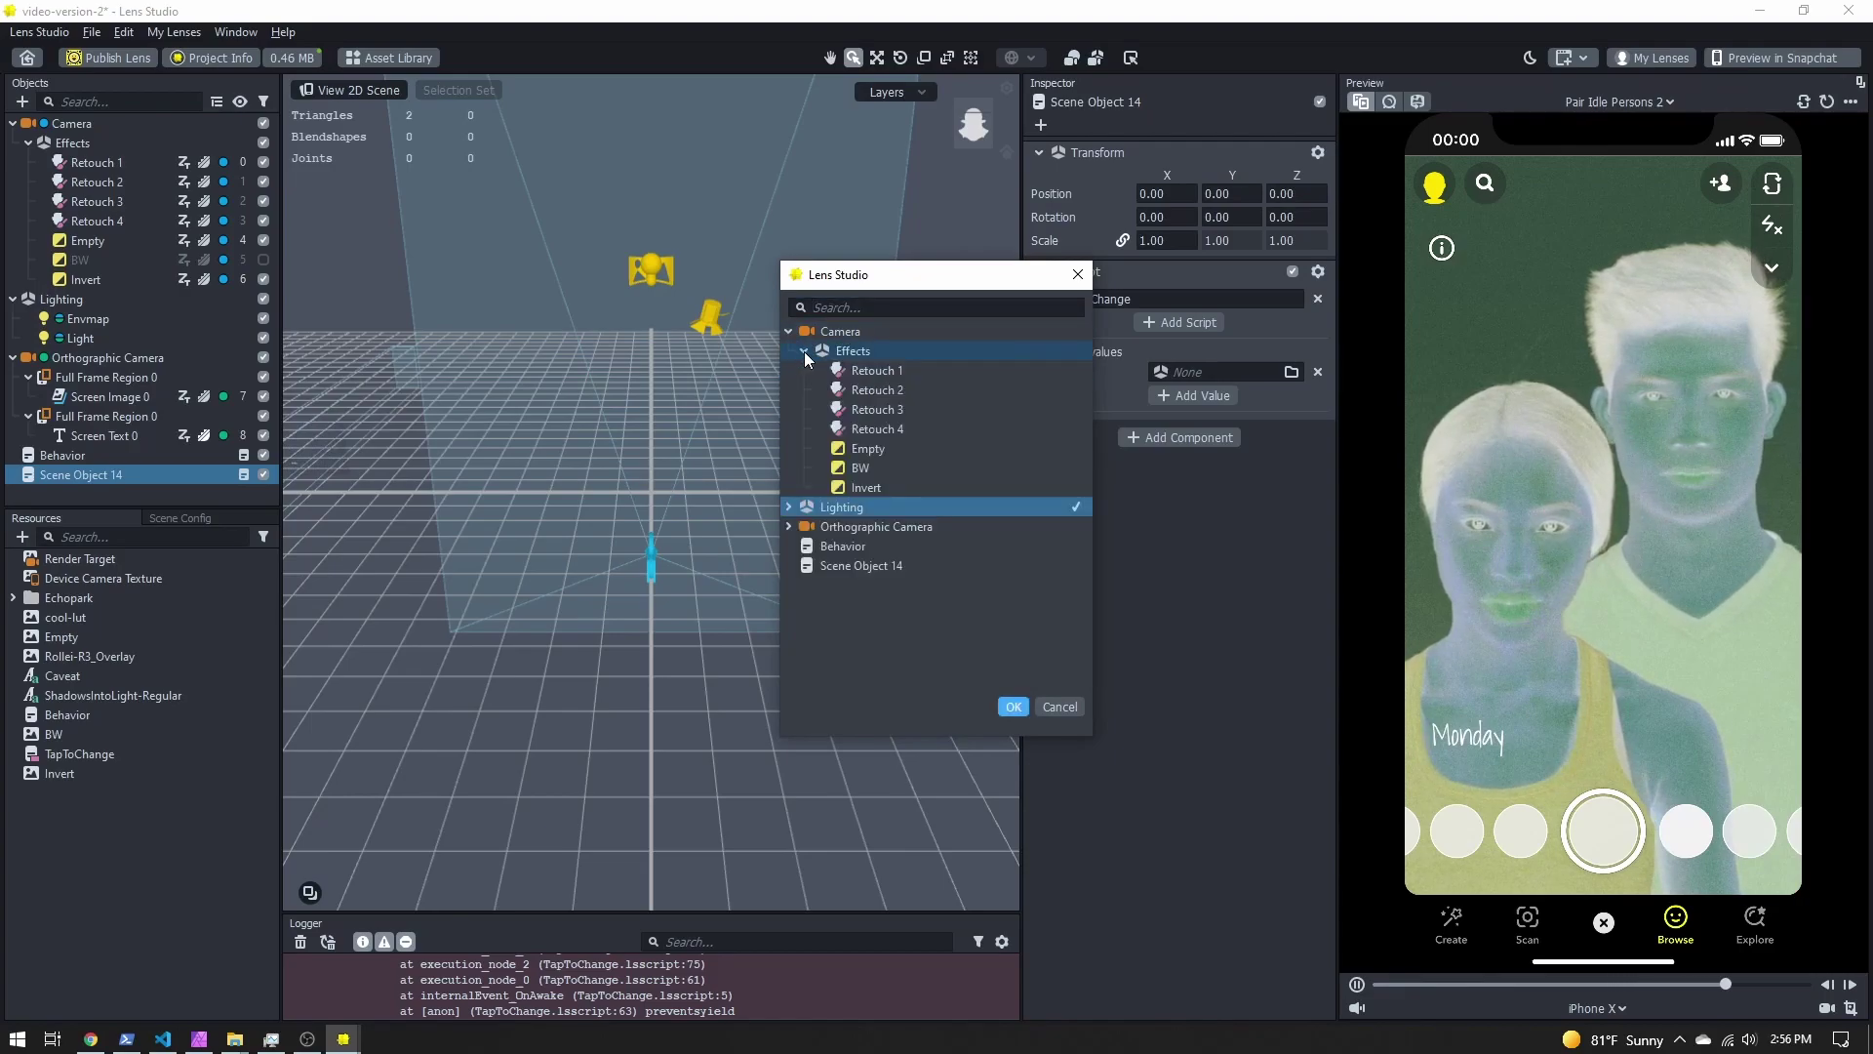
{"action": "left_click", "coordinate": [852, 447]}
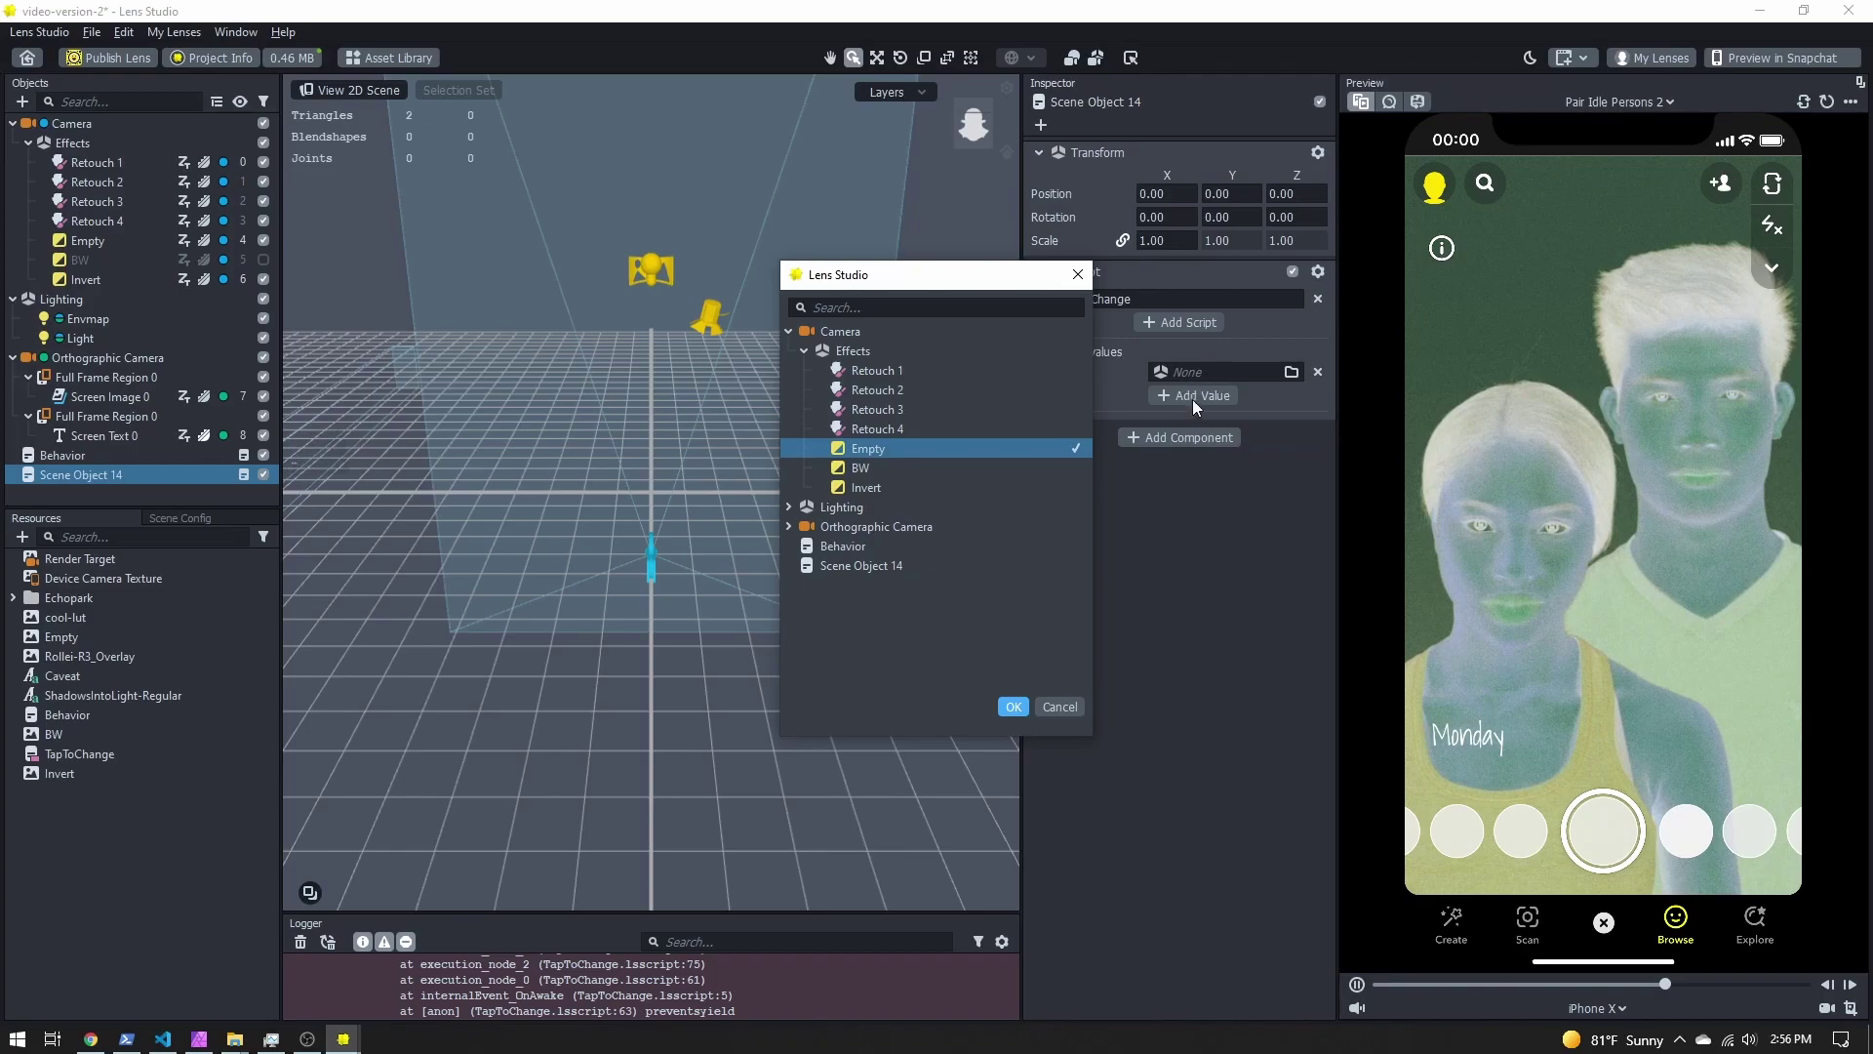
{"action": "left_click", "coordinate": [874, 471], "text": "ctrl"}
{"action": "left_click", "coordinate": [873, 487], "text": "ctrl"}
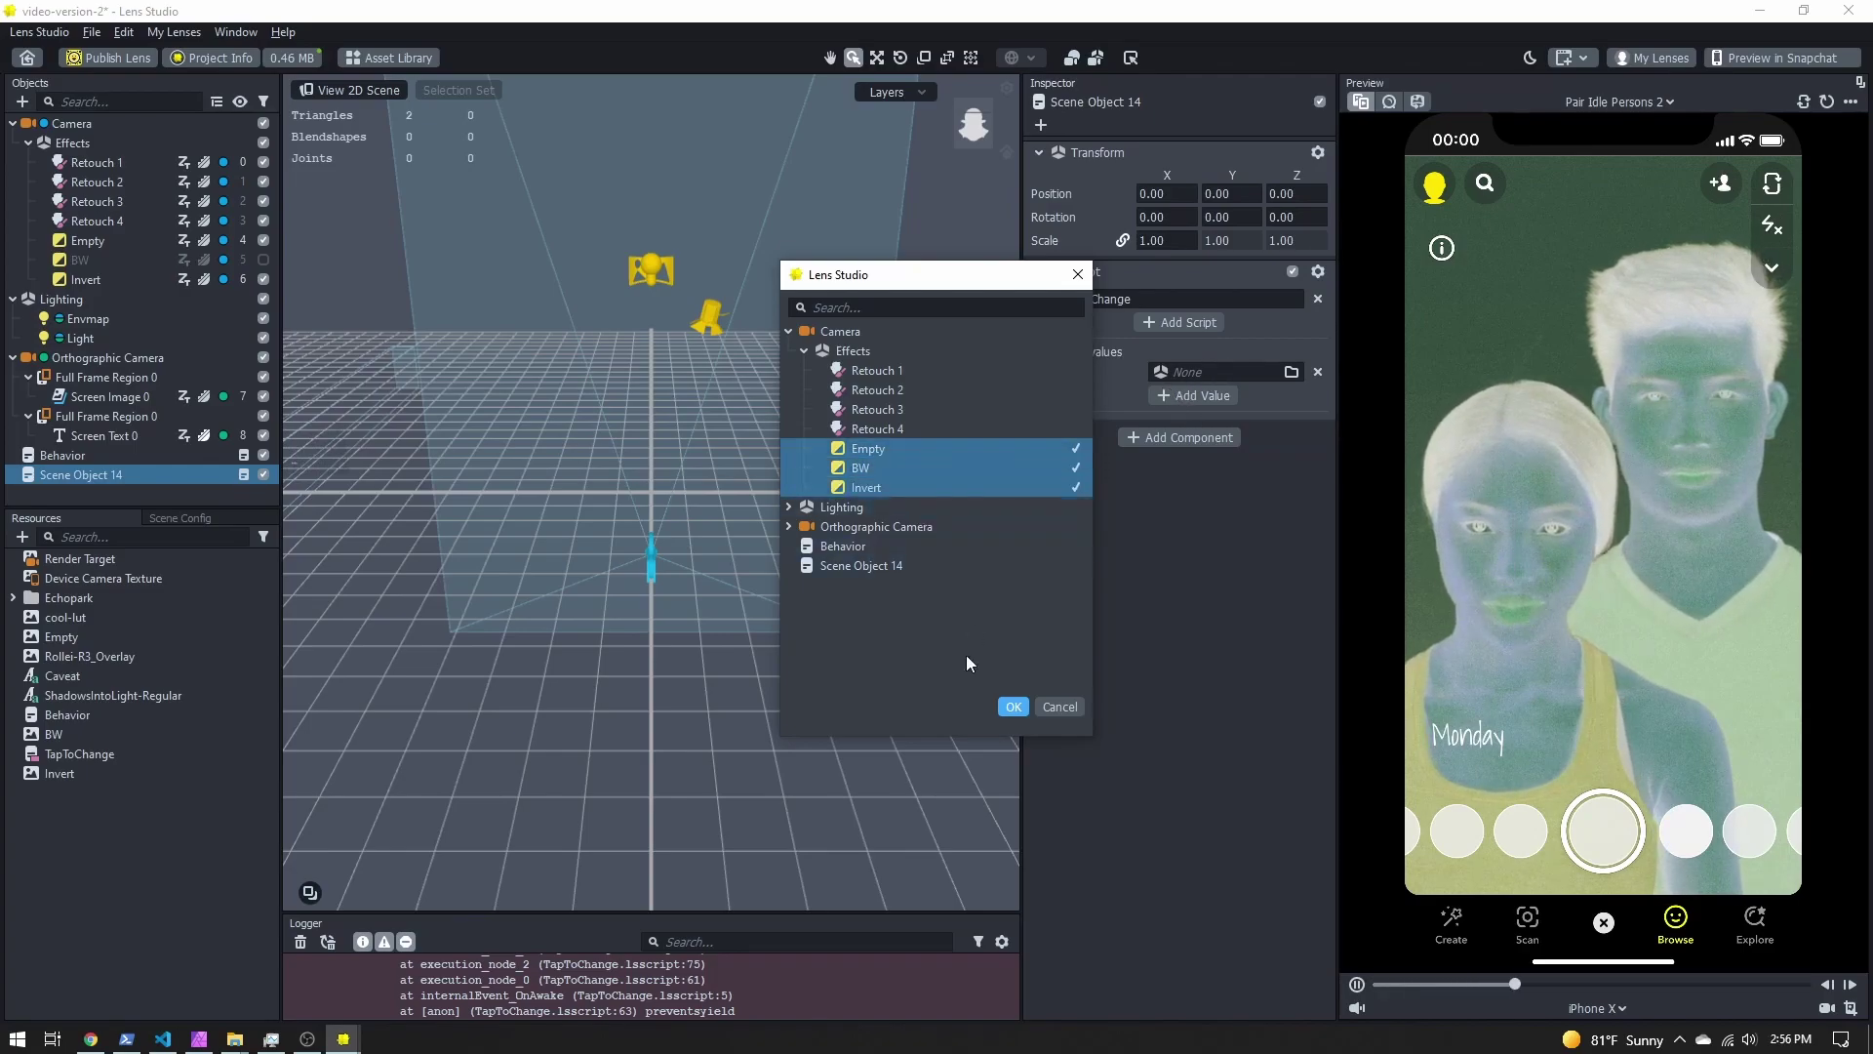
{"action": "left_click", "coordinate": [1013, 706]}
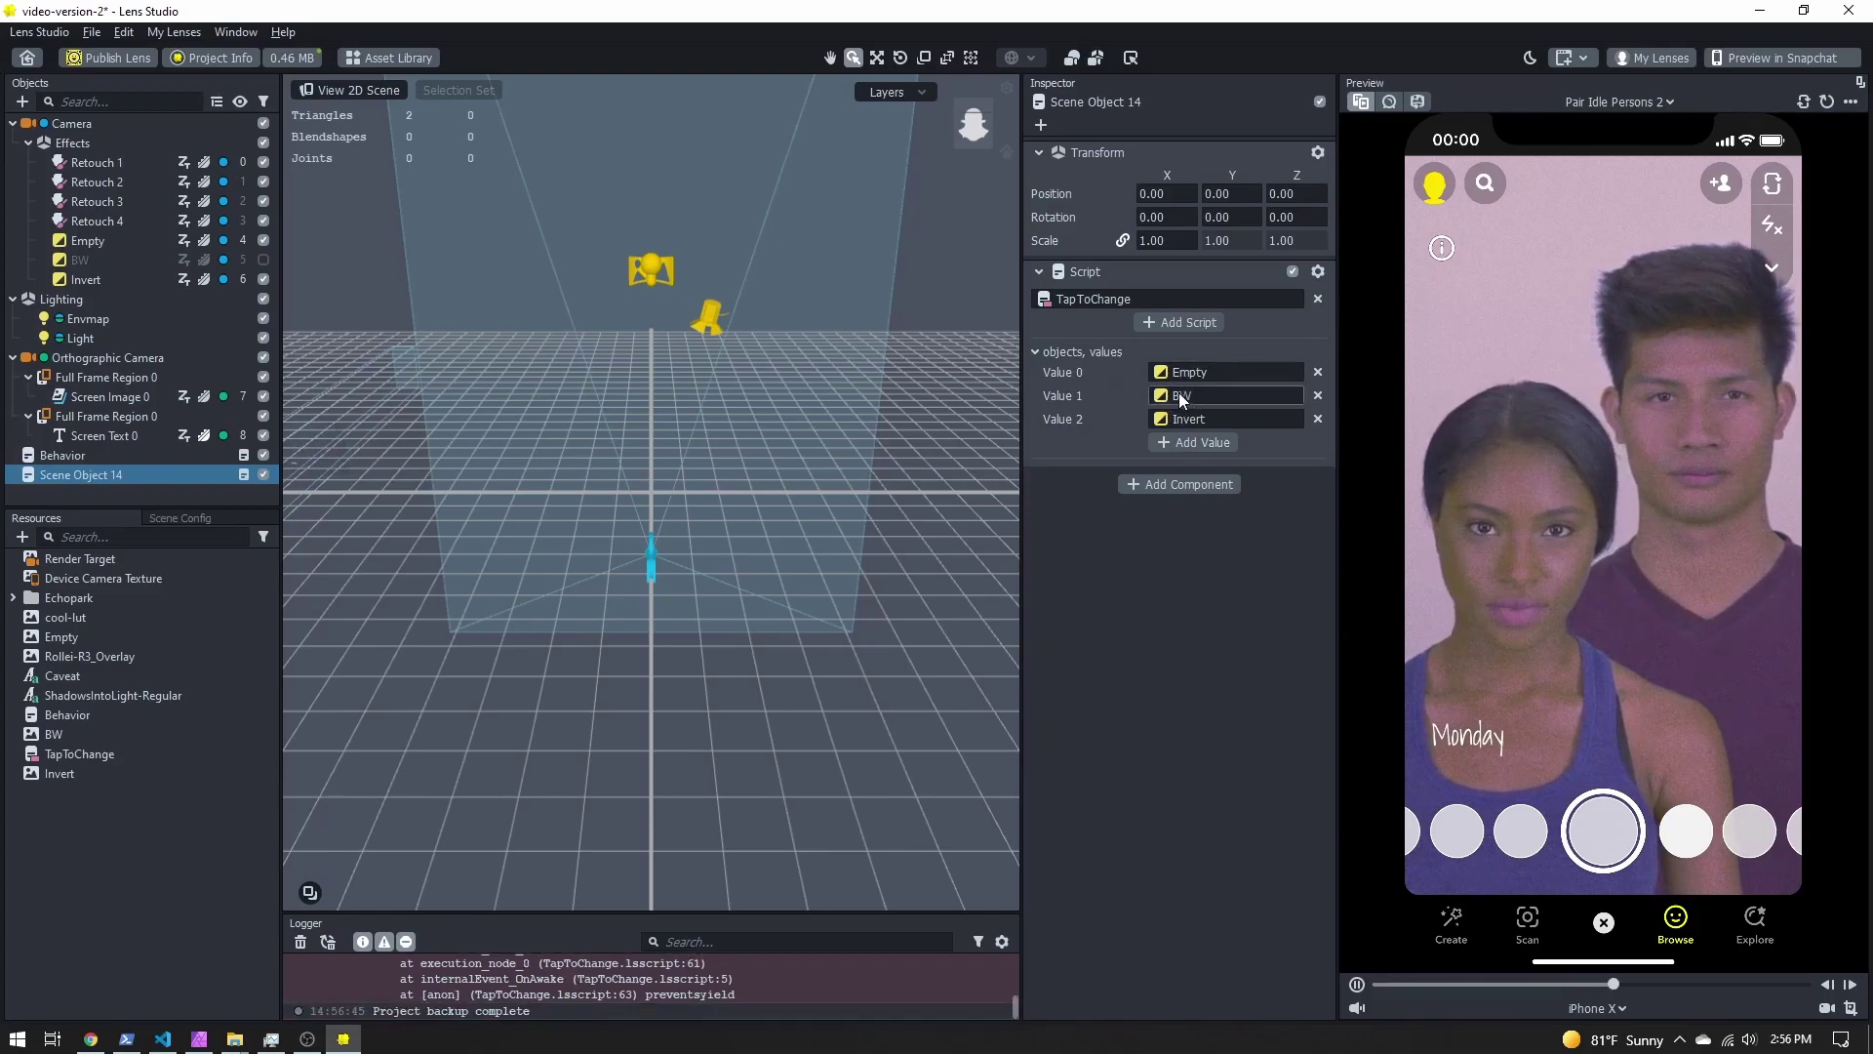
Tap the preview nine times to cycle the TapToChange effects, then select the Behavior object.
{"action": "left_click", "coordinate": [1671, 549]}
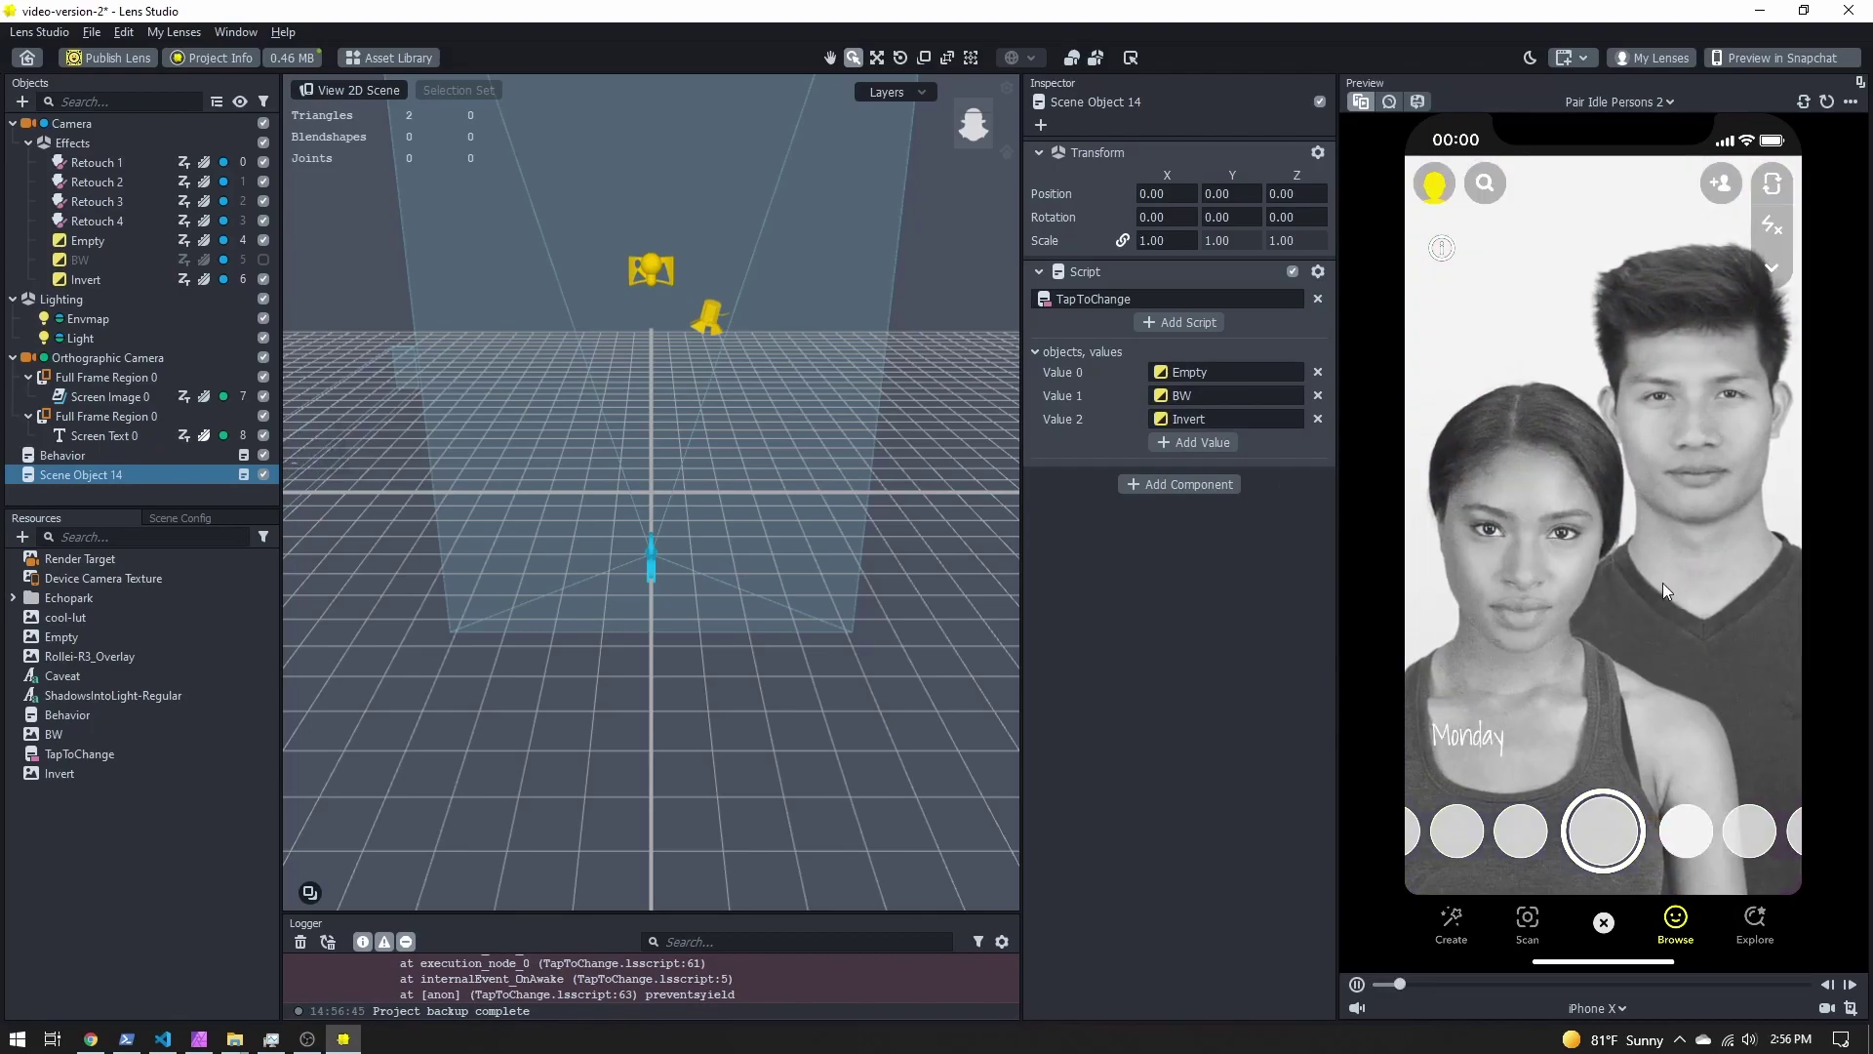
{"action": "left_click", "coordinate": [1661, 583]}
{"action": "left_click", "coordinate": [1643, 553]}
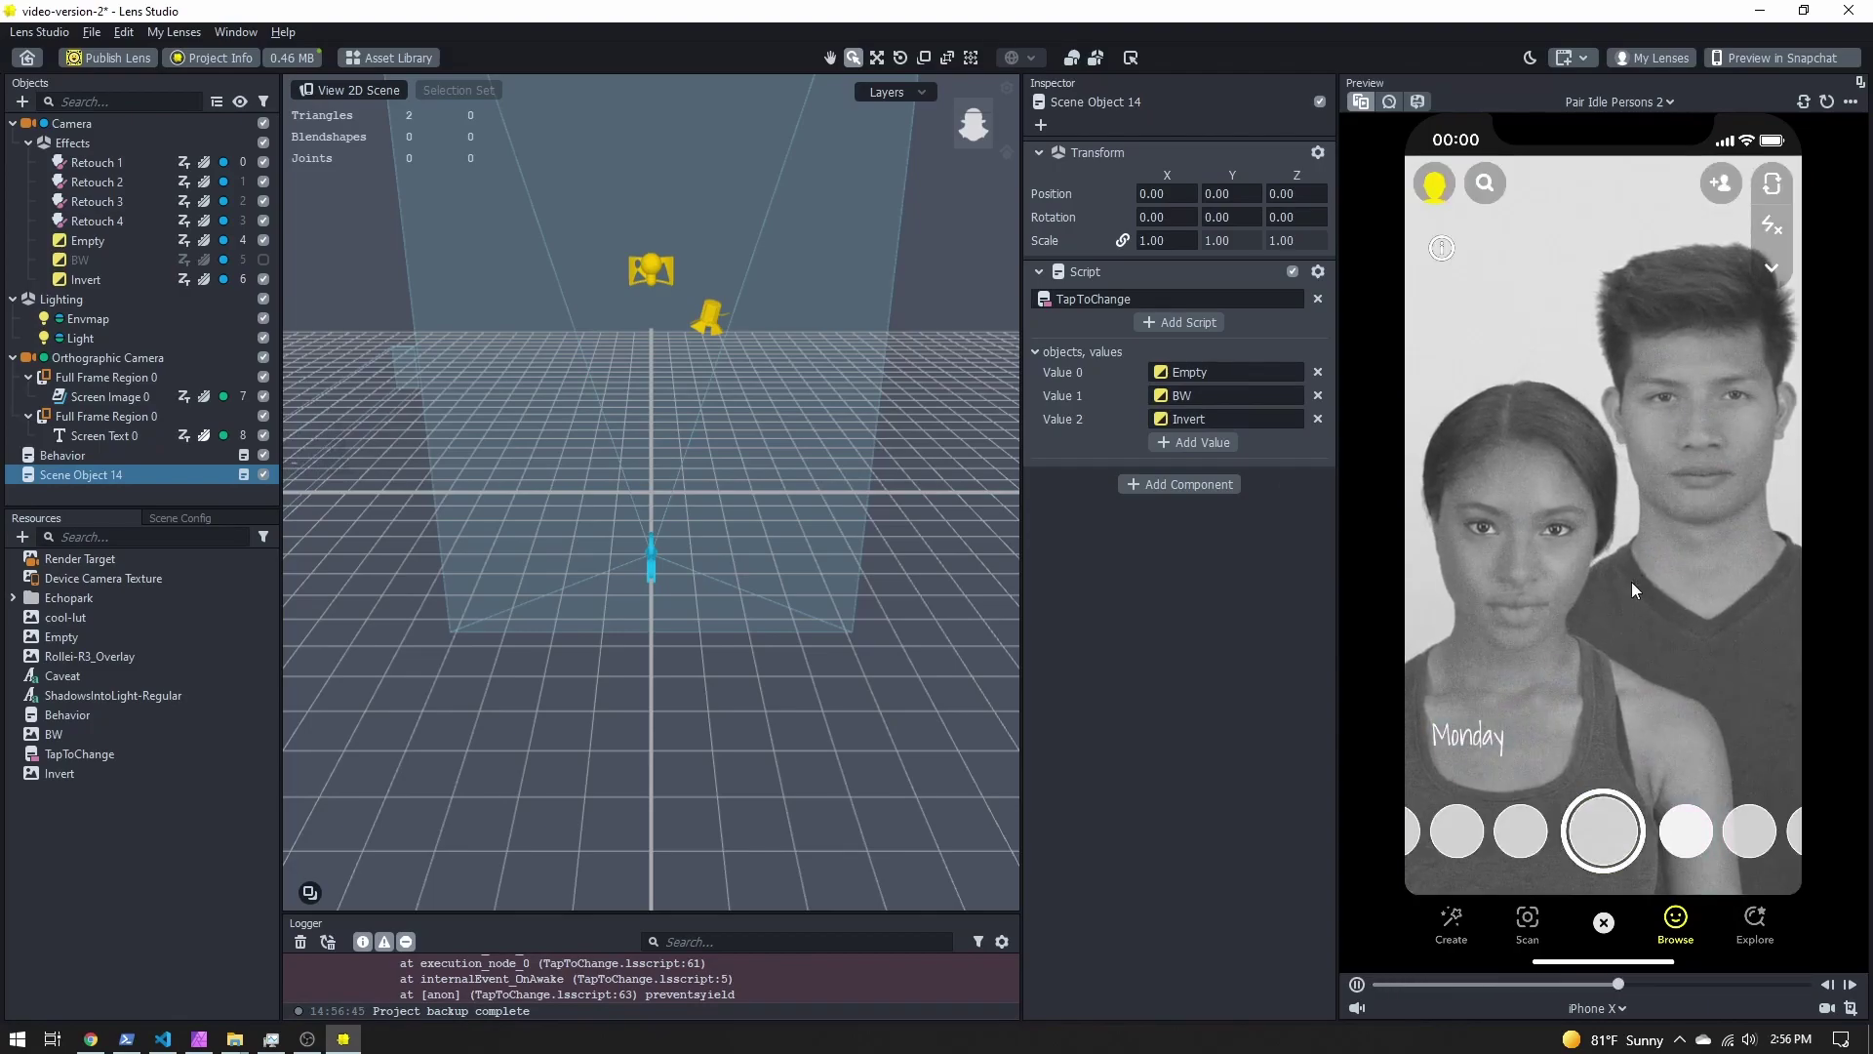
{"action": "left_click", "coordinate": [1632, 581]}
{"action": "left_click", "coordinate": [1622, 539]}
{"action": "left_click", "coordinate": [1605, 512]}
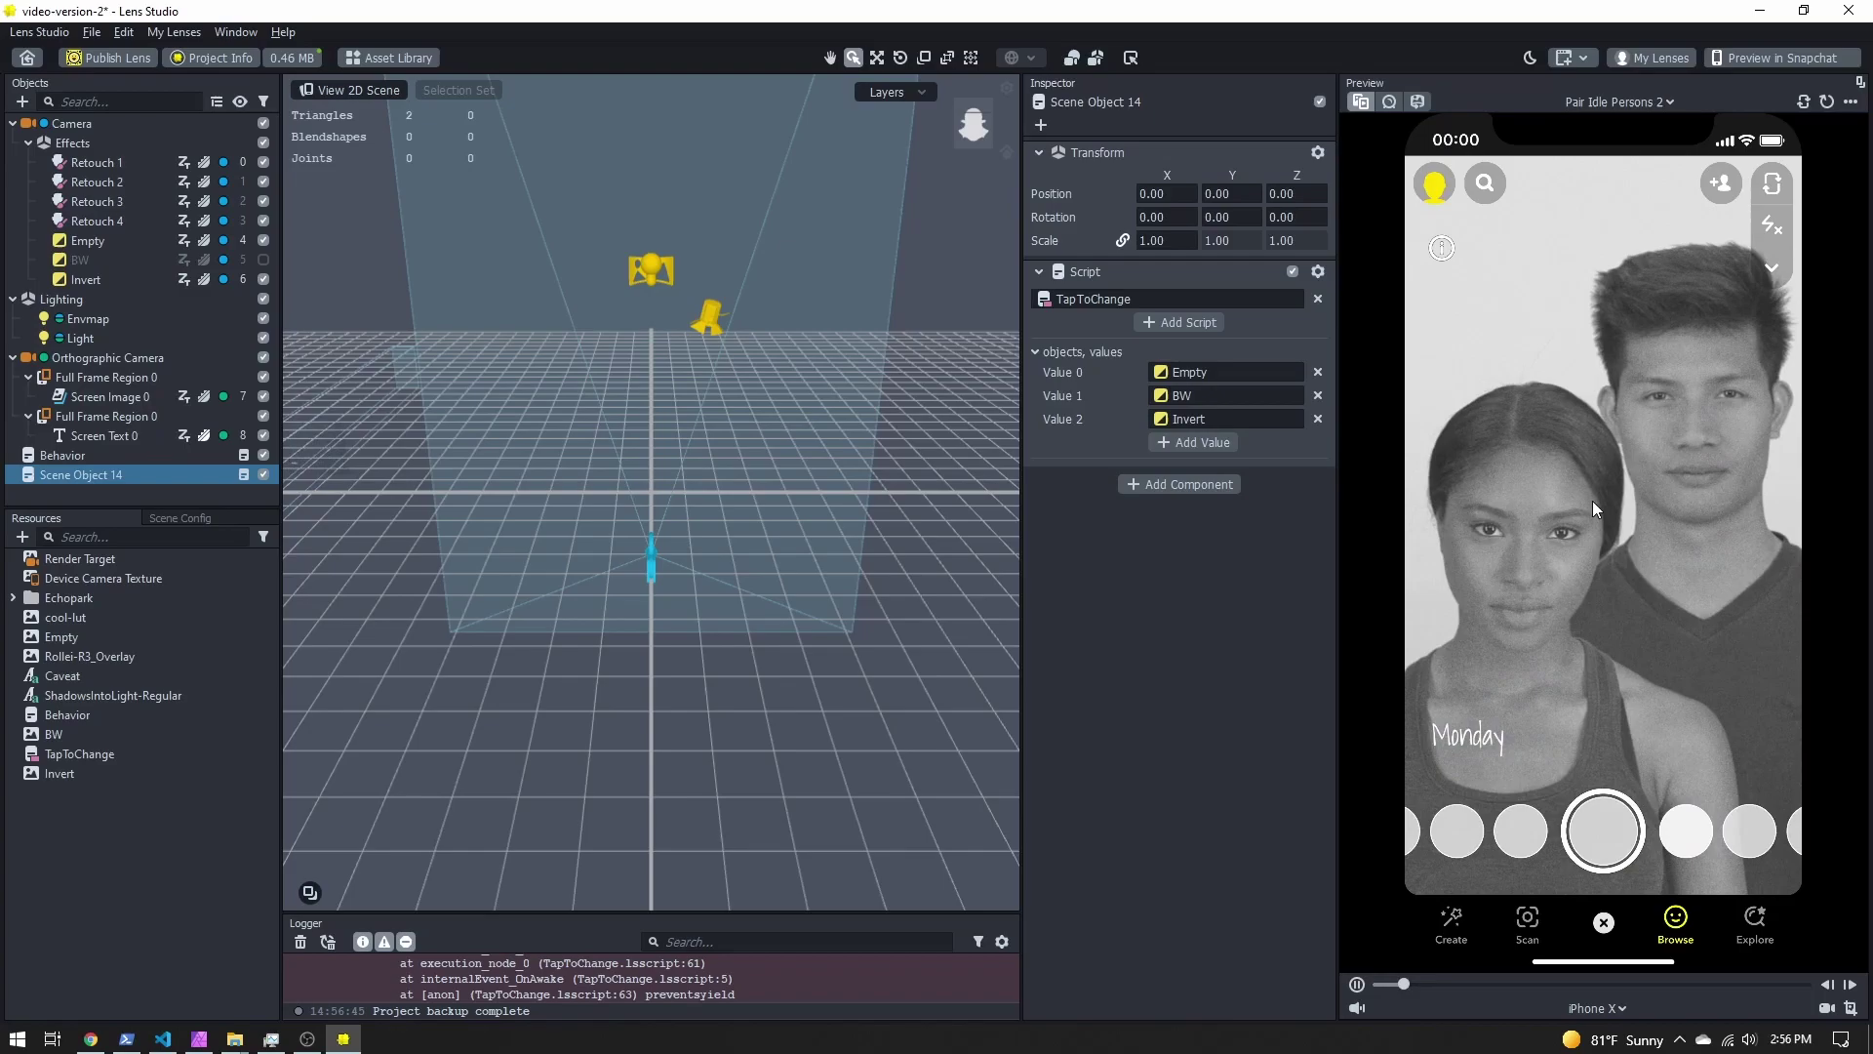
{"action": "left_click", "coordinate": [1600, 509]}
{"action": "left_click", "coordinate": [1598, 514]}
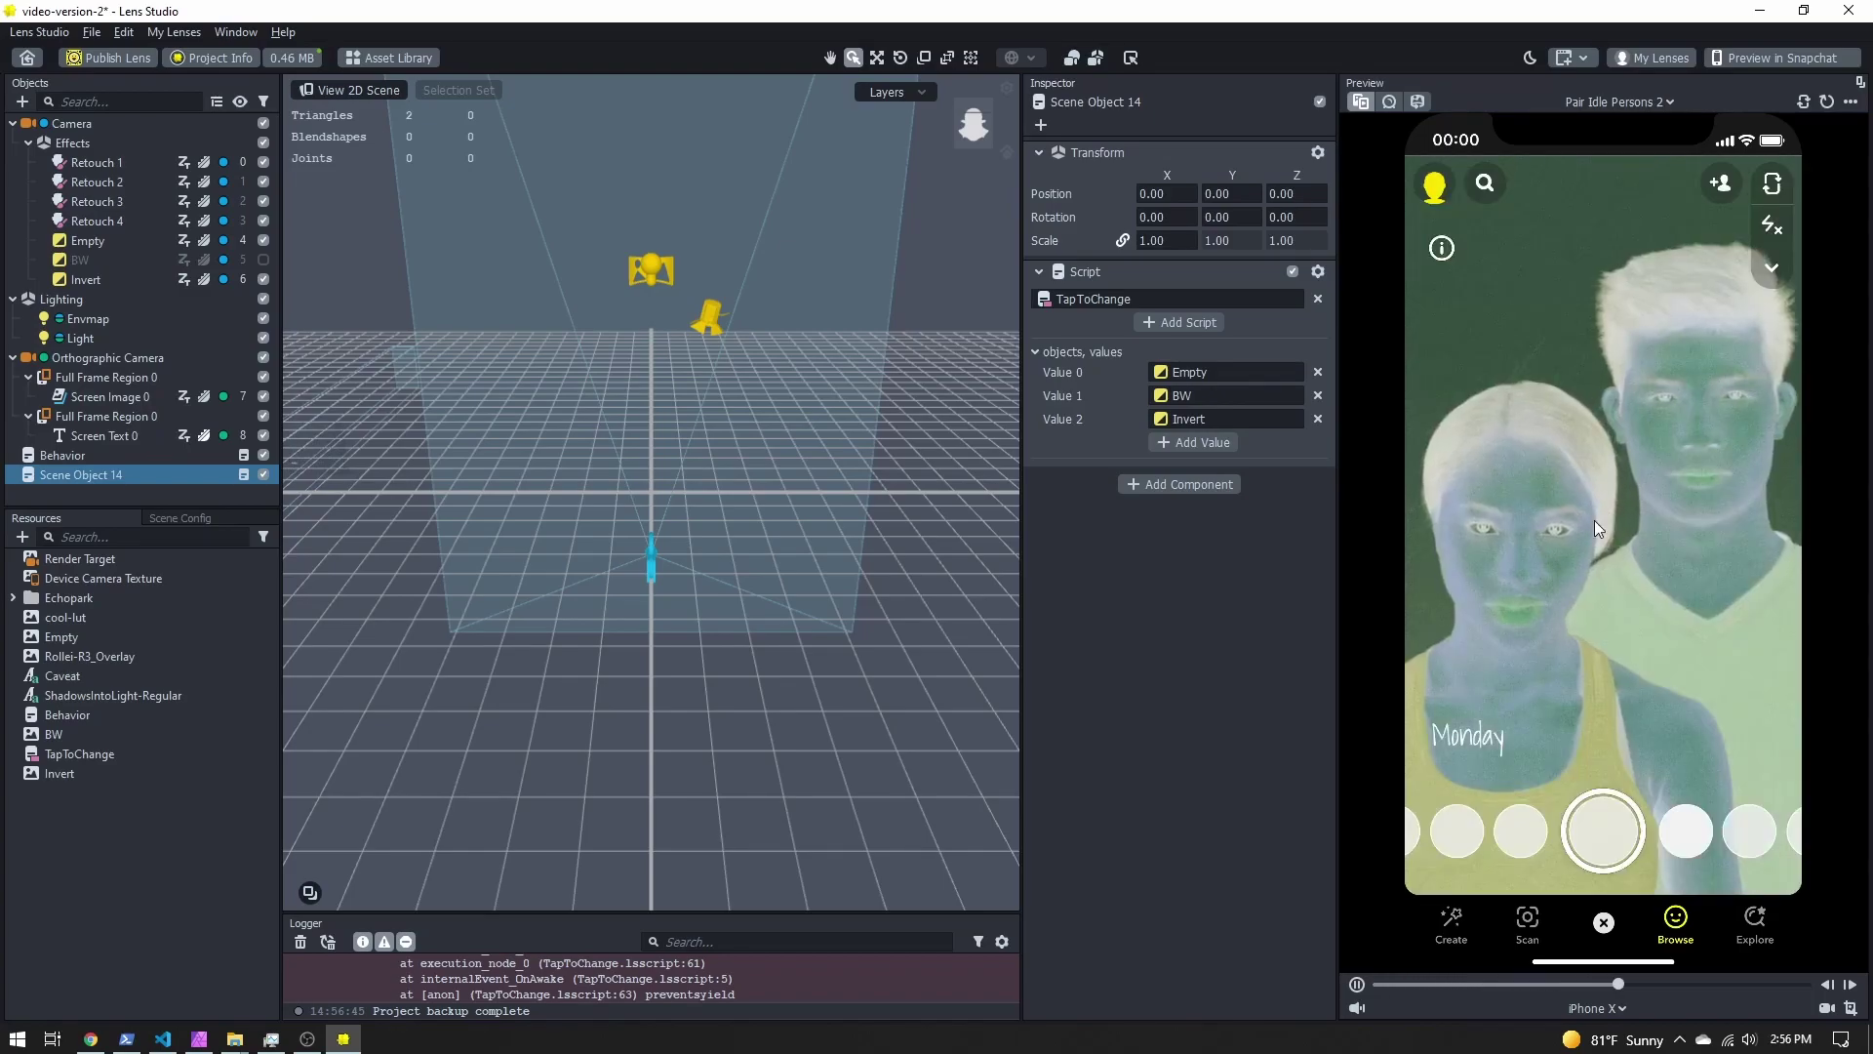
{"action": "left_click", "coordinate": [1555, 542]}
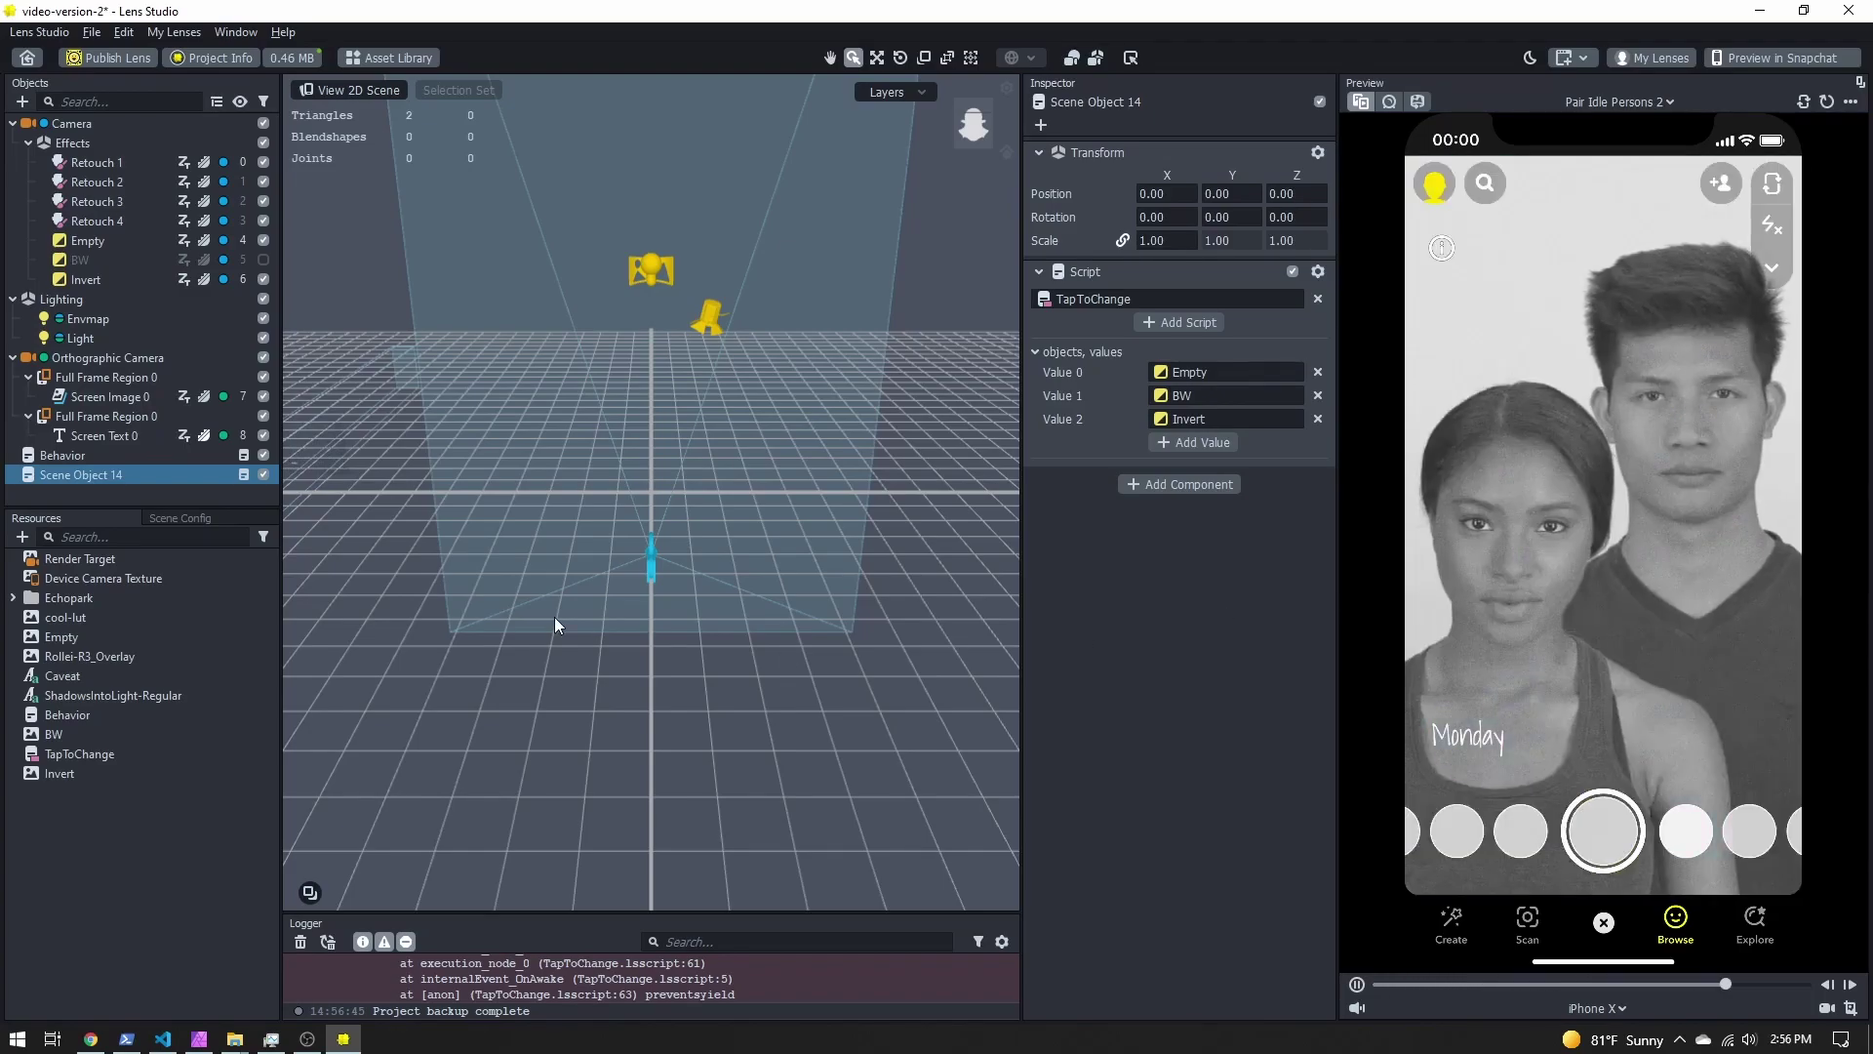
{"action": "left_click", "coordinate": [88, 451]}
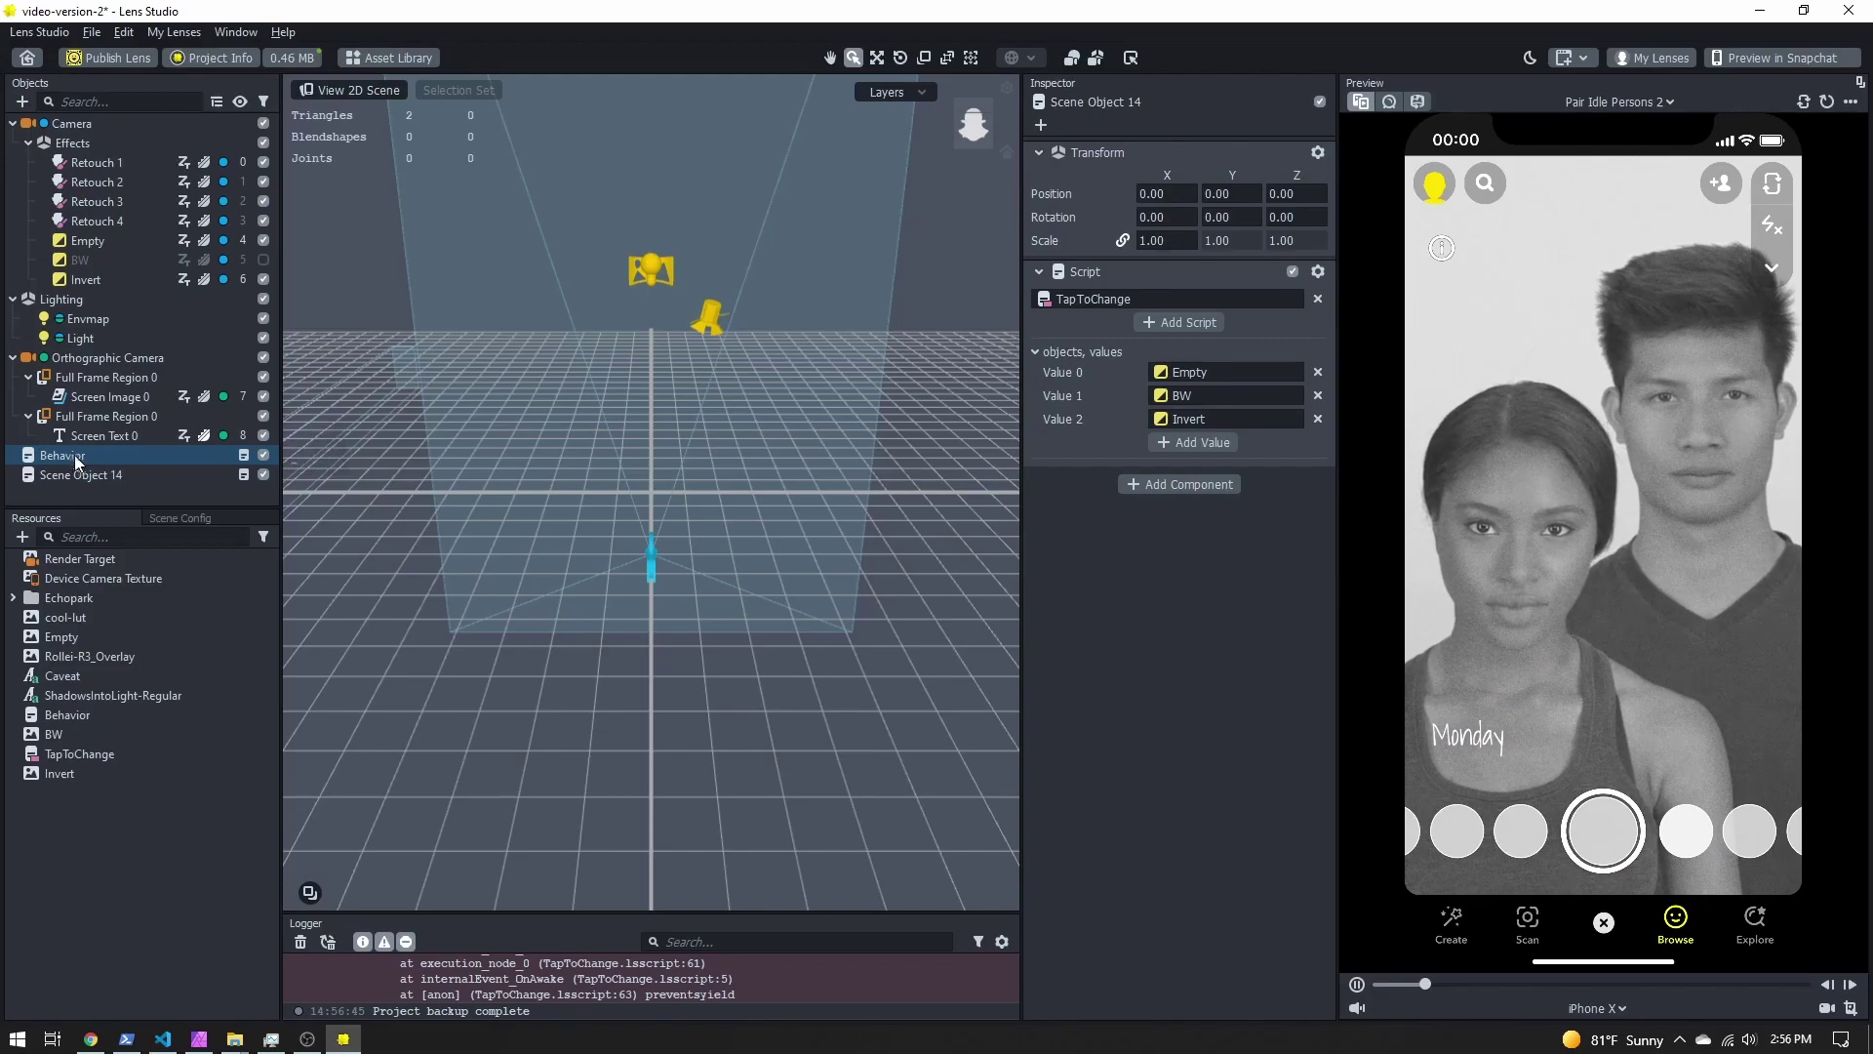
{"action": "left_click", "coordinate": [76, 459]}
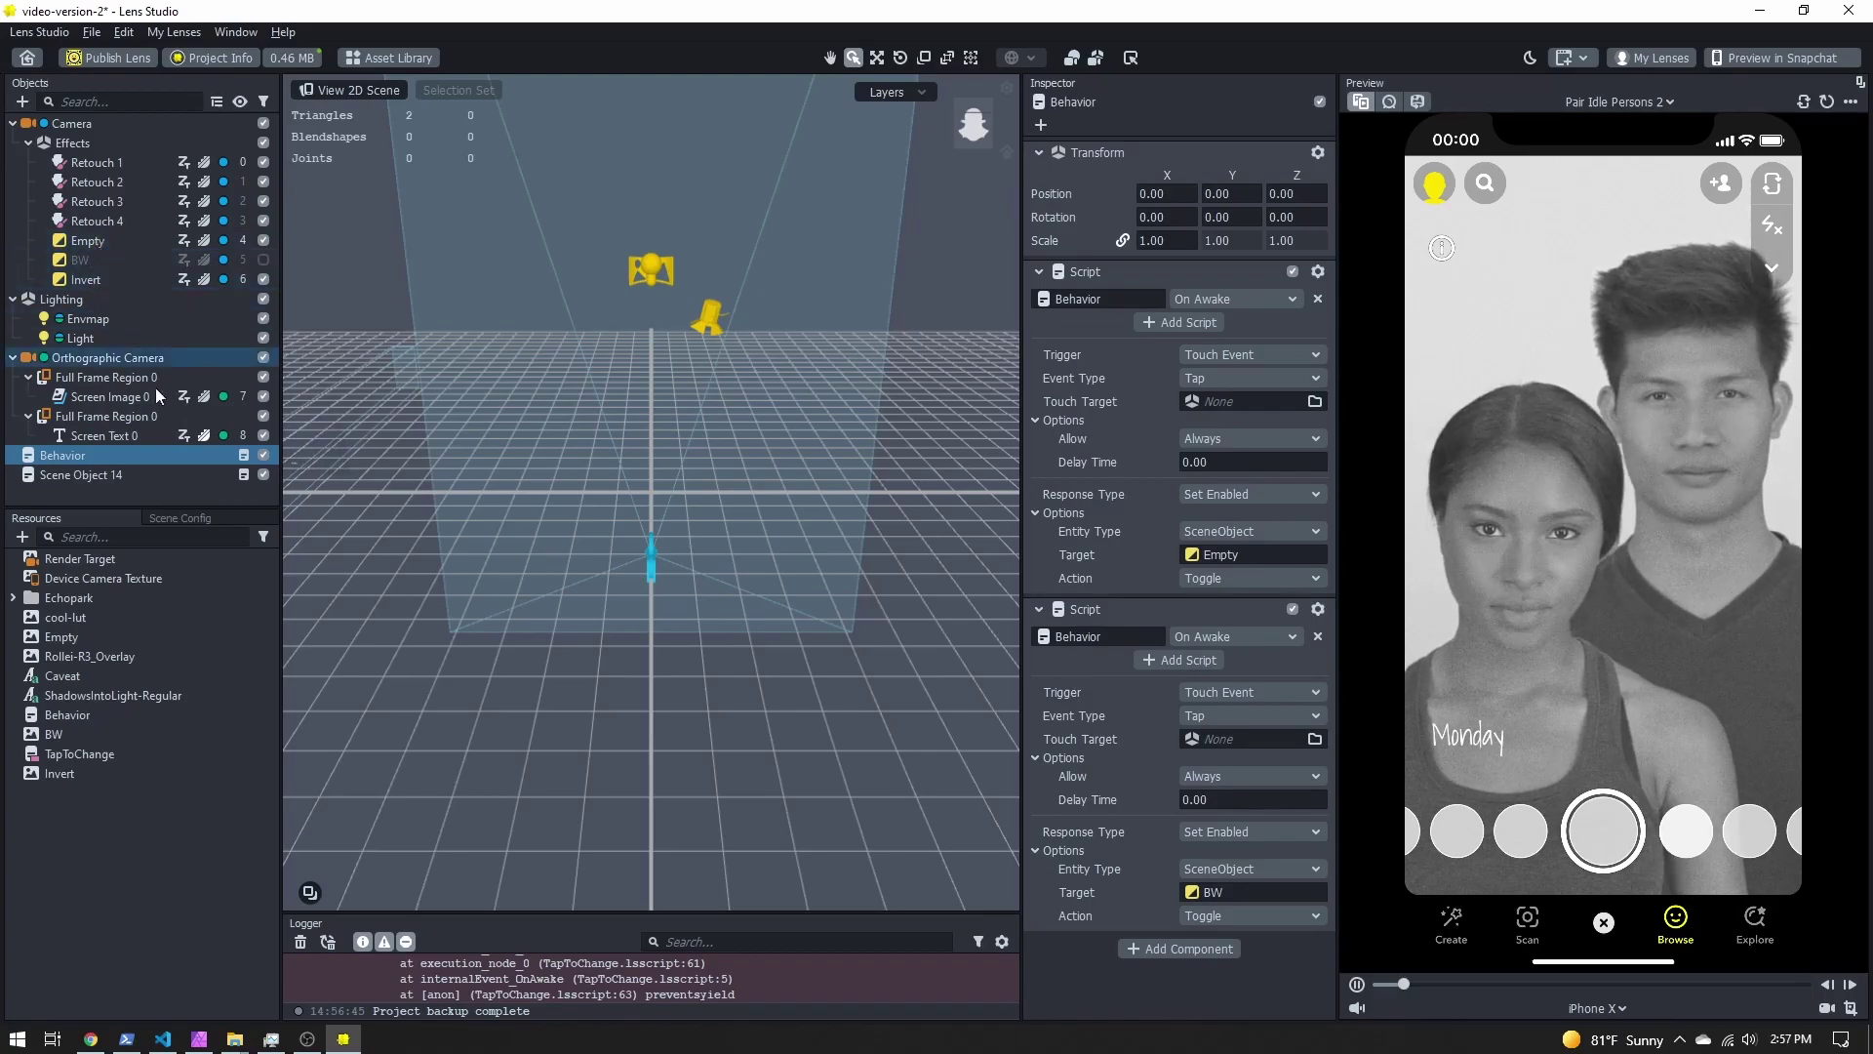
Disable the Behavior object, select Scene Object 14, and reset the lens preview.
{"action": "left_click", "coordinate": [263, 455]}
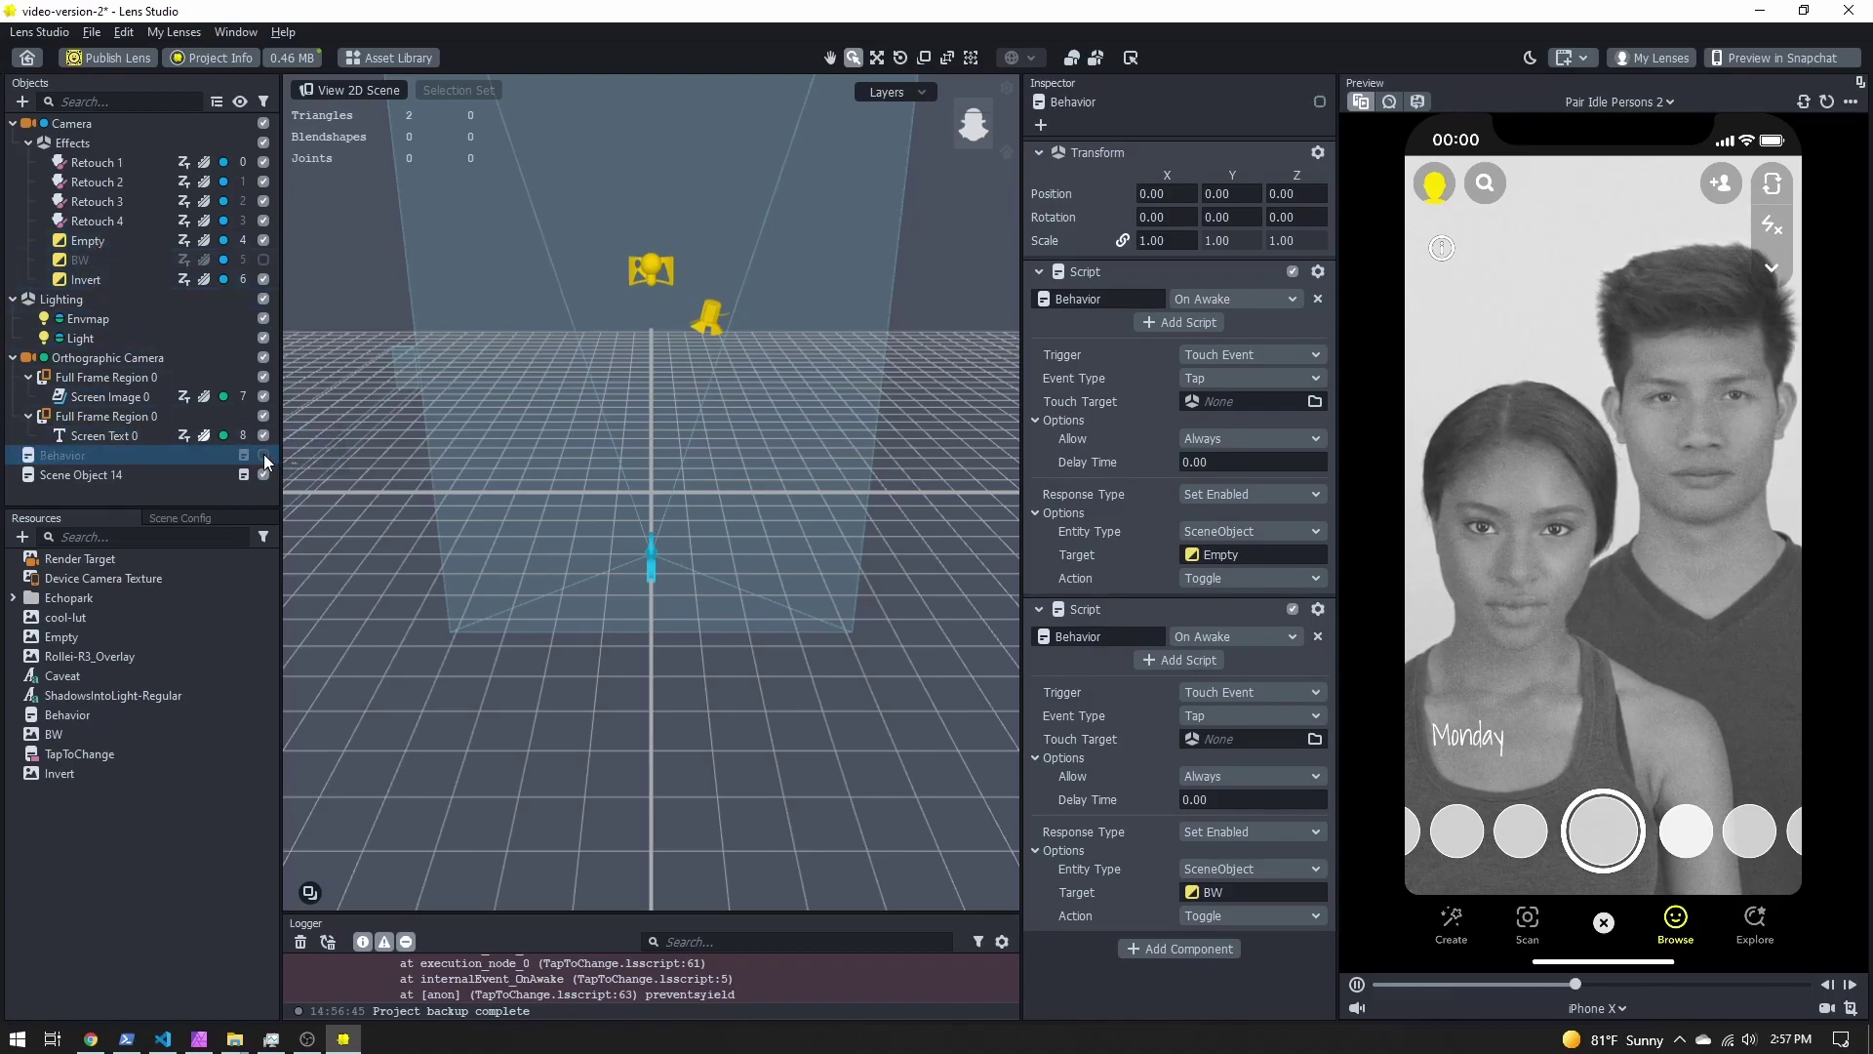
{"action": "left_click", "coordinate": [85, 476]}
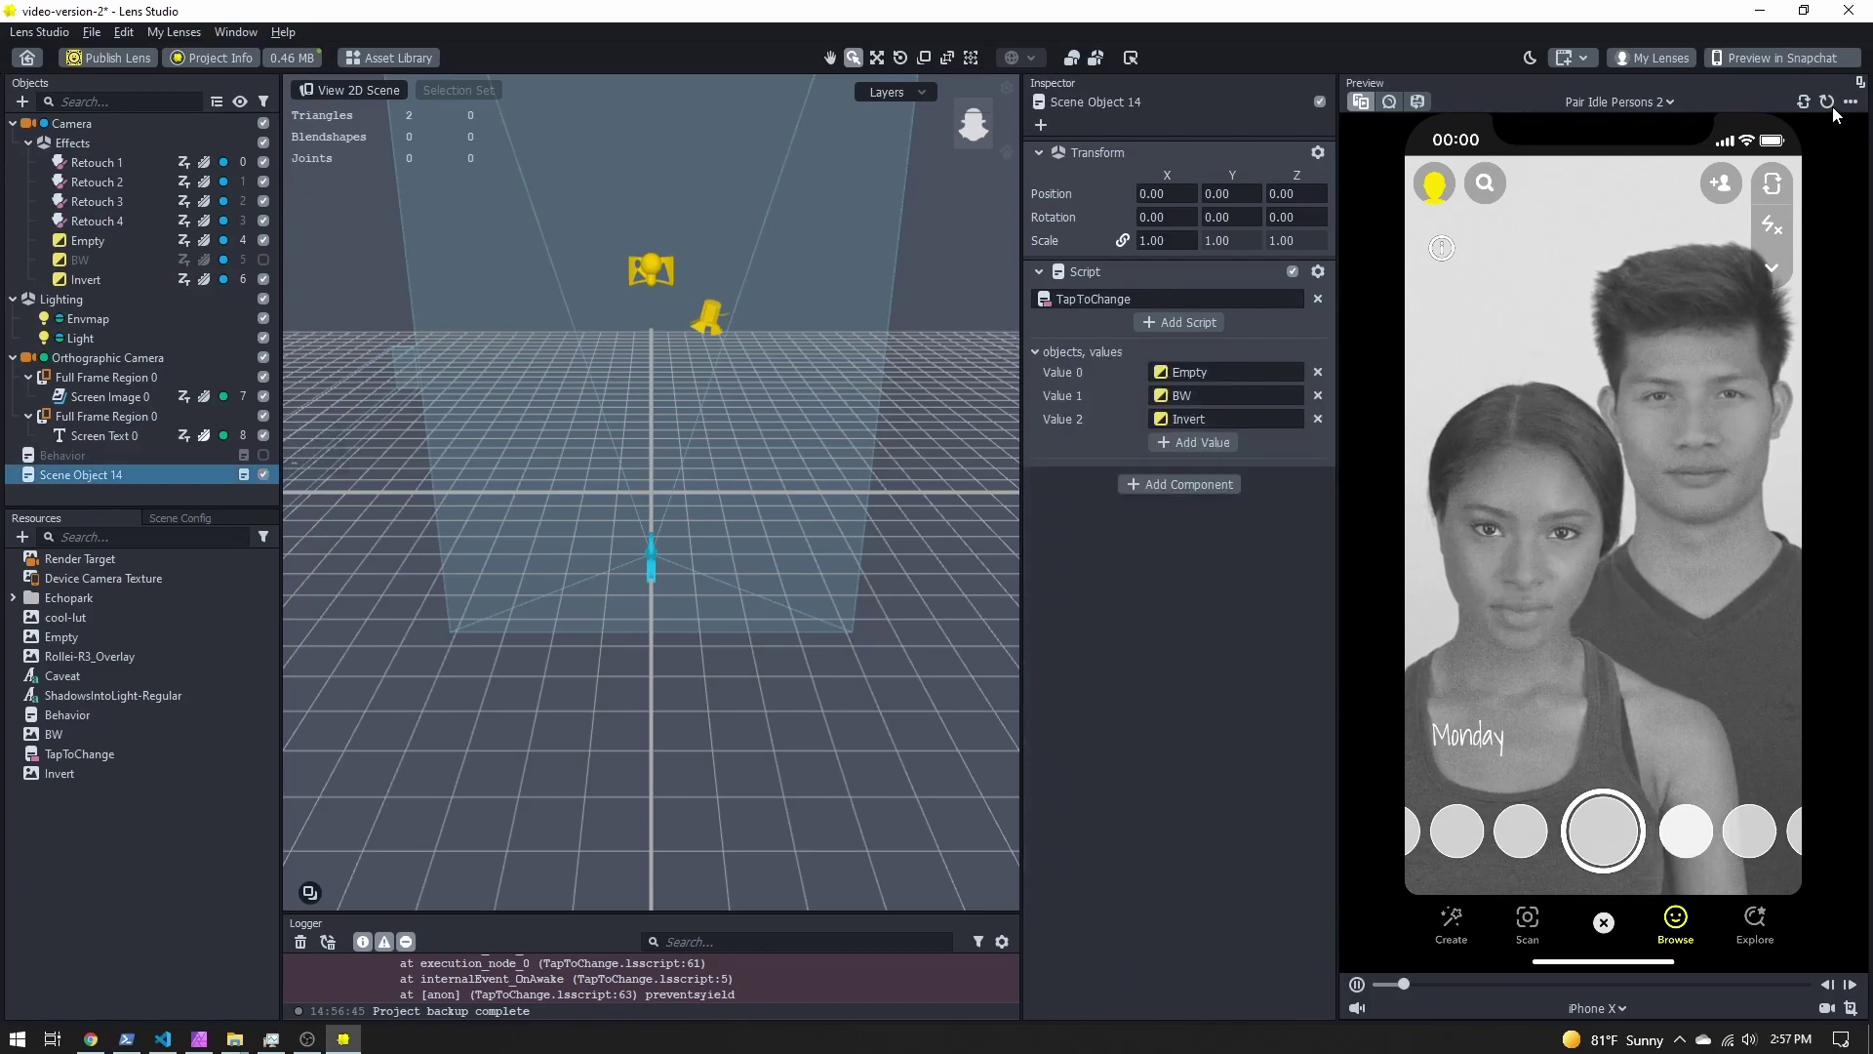
{"action": "left_click", "coordinate": [1827, 101]}
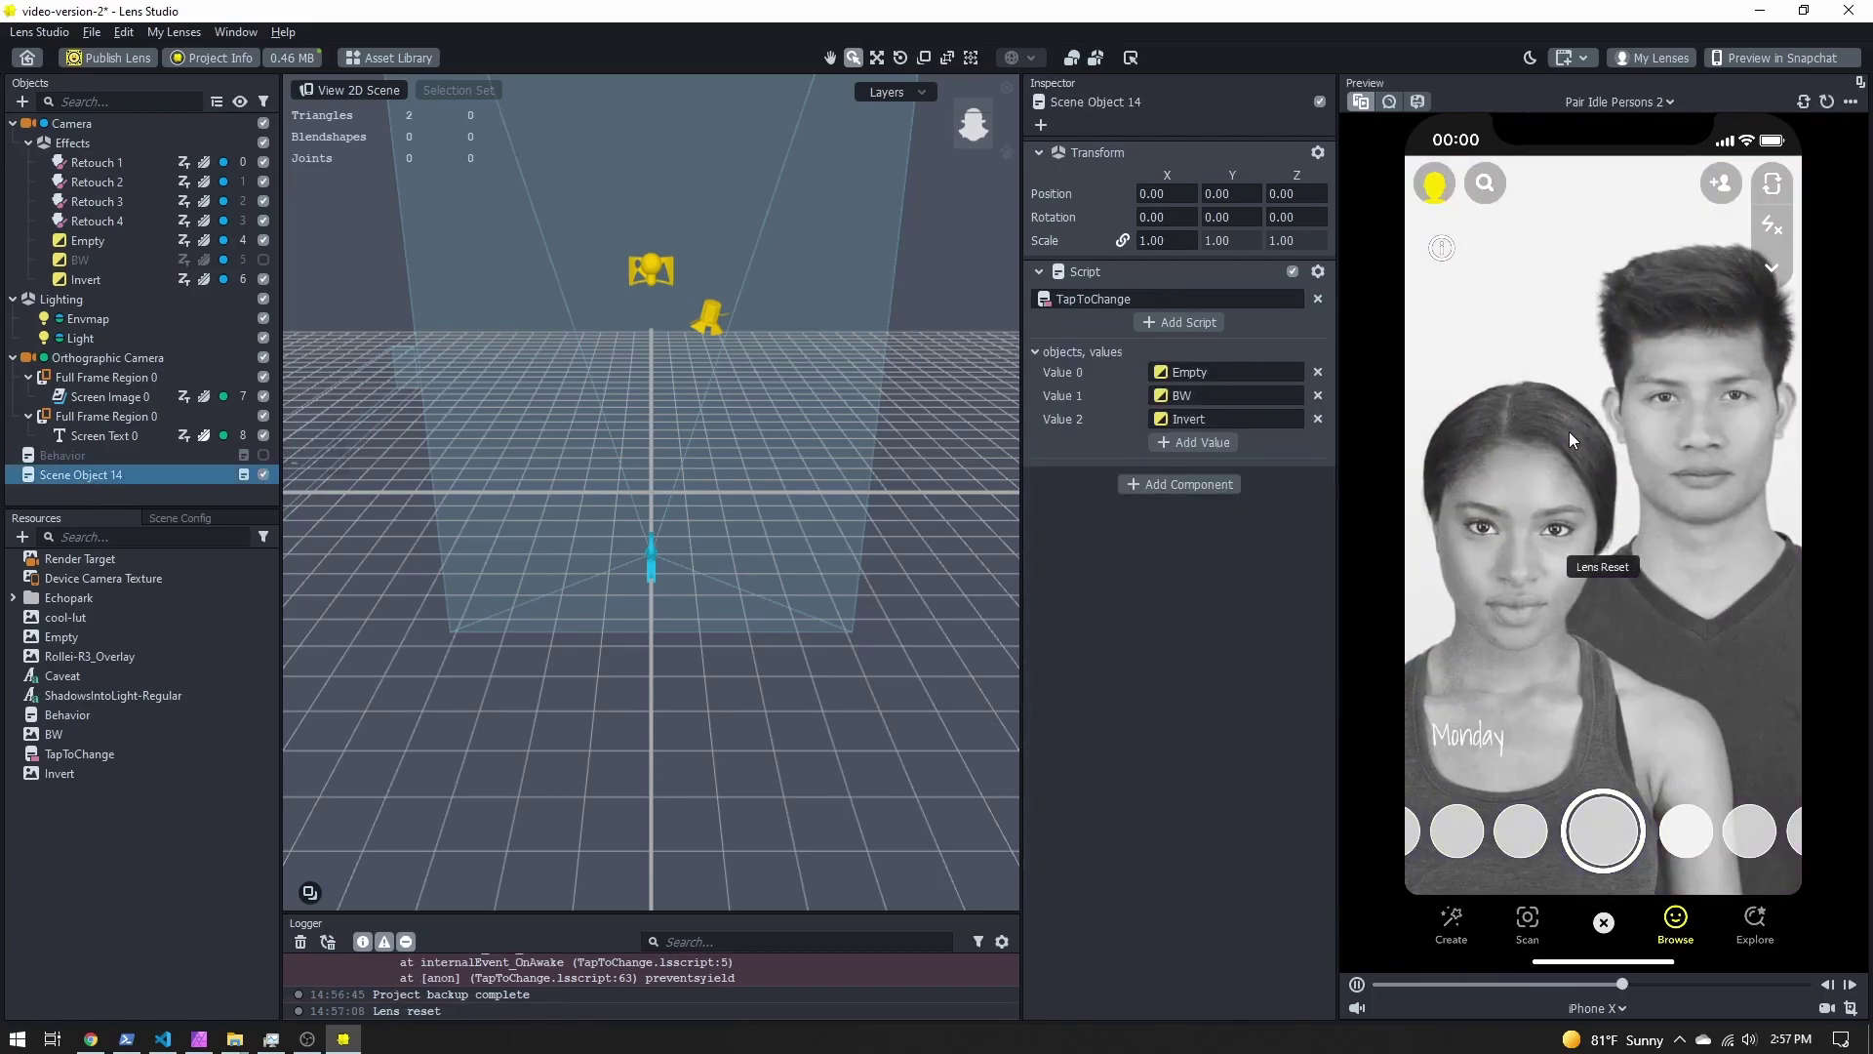
Tap the preview three times to cycle through the purple LUT, black-and-white and invert effects.
{"action": "left_click", "coordinate": [1567, 426]}
{"action": "left_click", "coordinate": [1563, 421]}
{"action": "left_click", "coordinate": [1563, 419]}
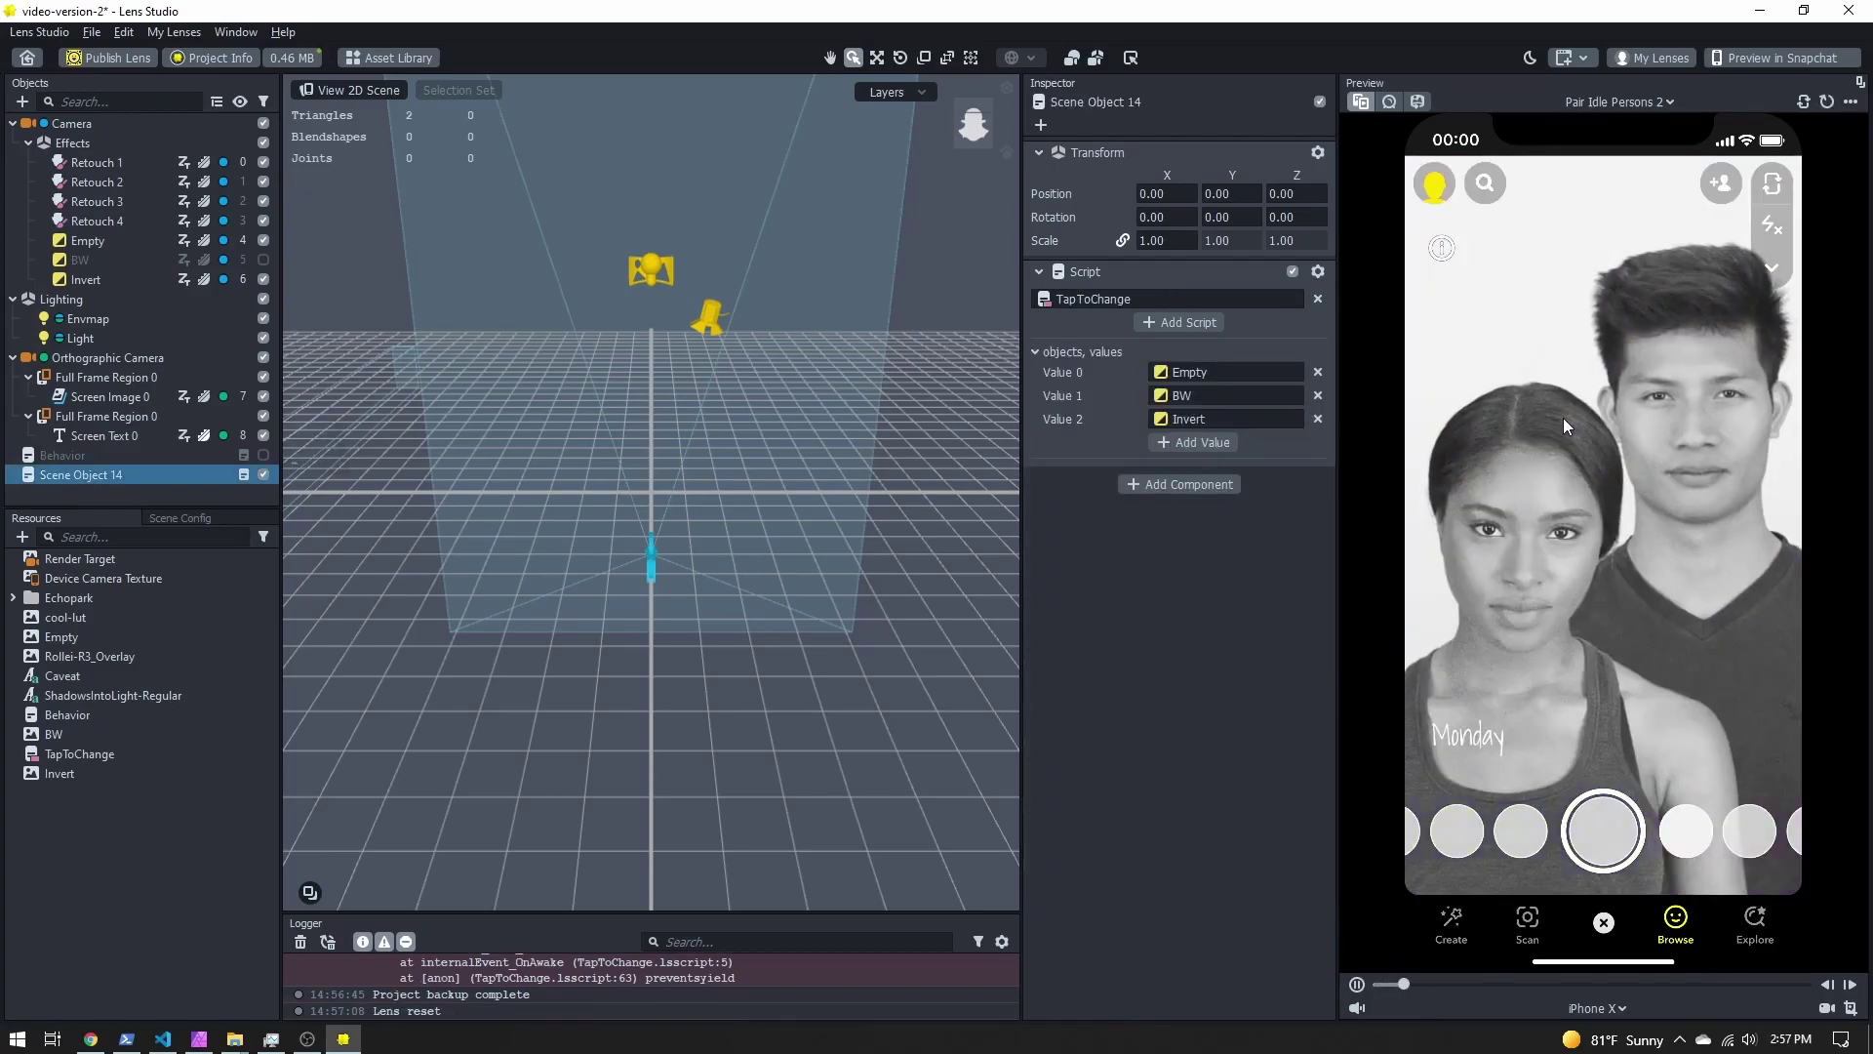